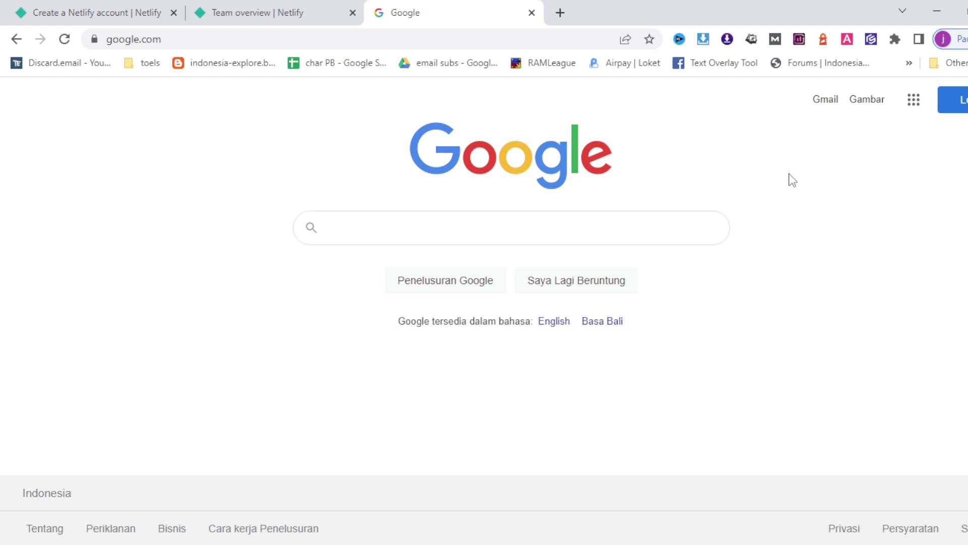
- Open the Netlify website from the Google search results and bring up the sign-up form for registering with an email
{"action": "key", "text": "alt+Tab"}
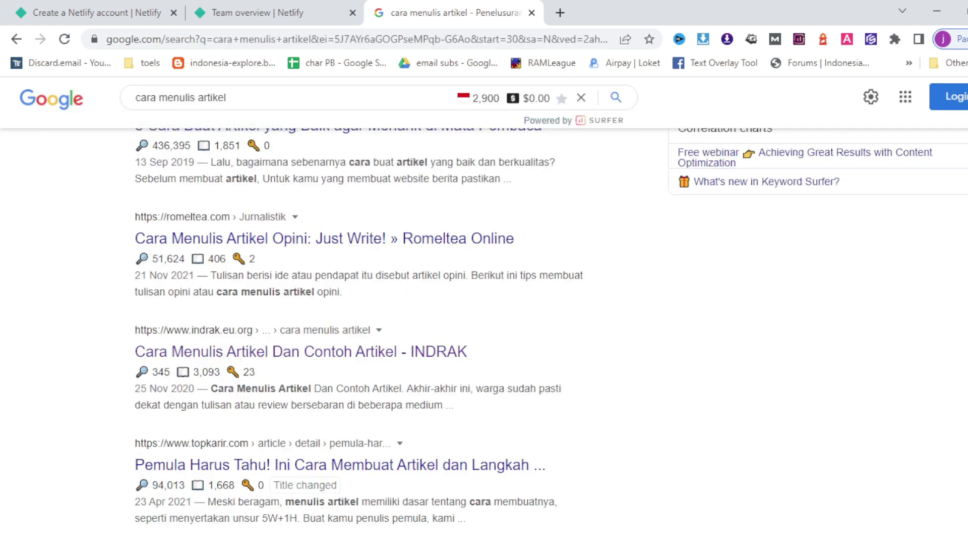
{"action": "left_click", "coordinate": [199, 514]}
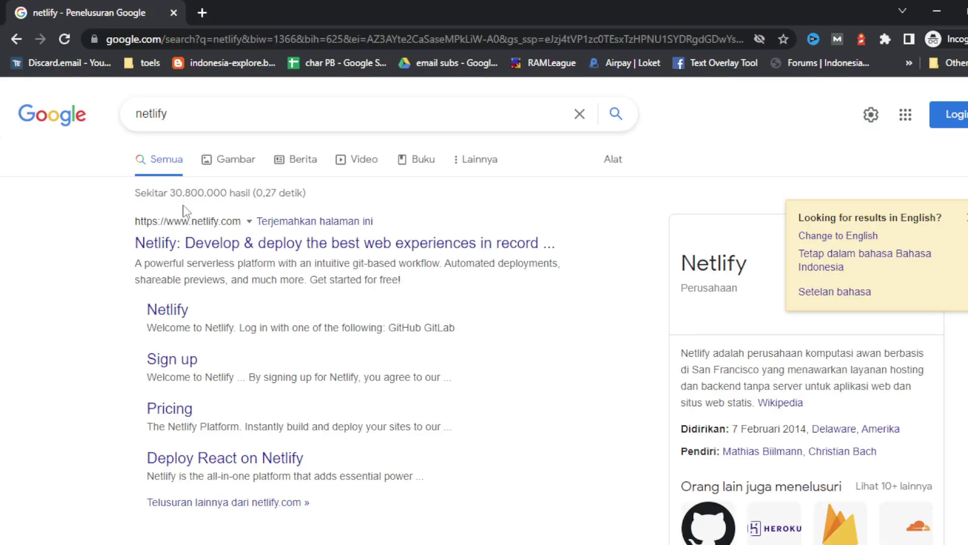
{"action": "left_click", "coordinate": [247, 247]}
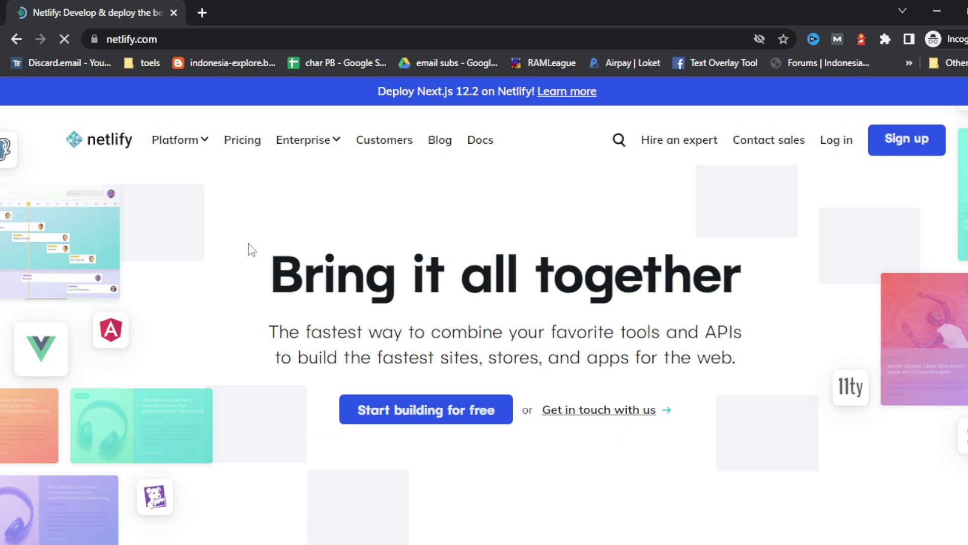
{"action": "left_click", "coordinate": [901, 142]}
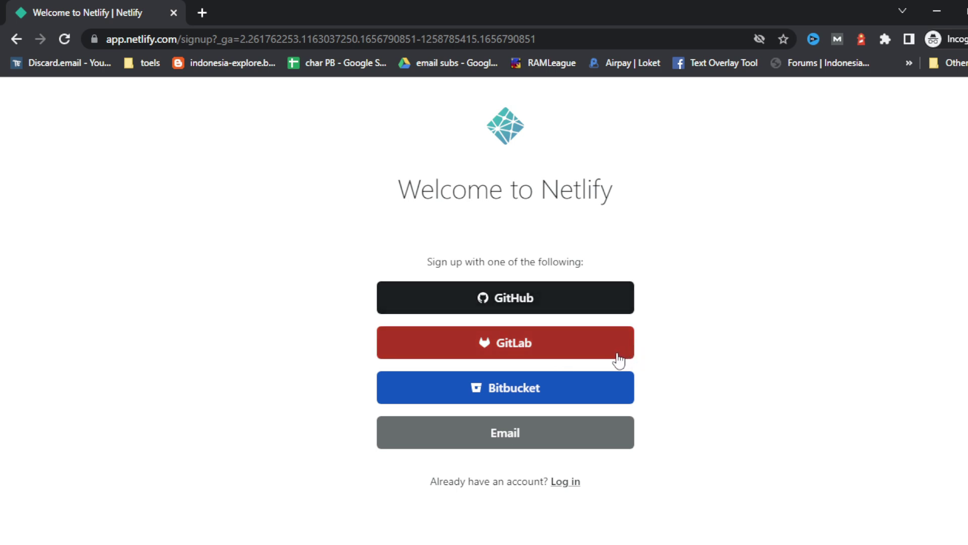
{"action": "left_click", "coordinate": [486, 444]}
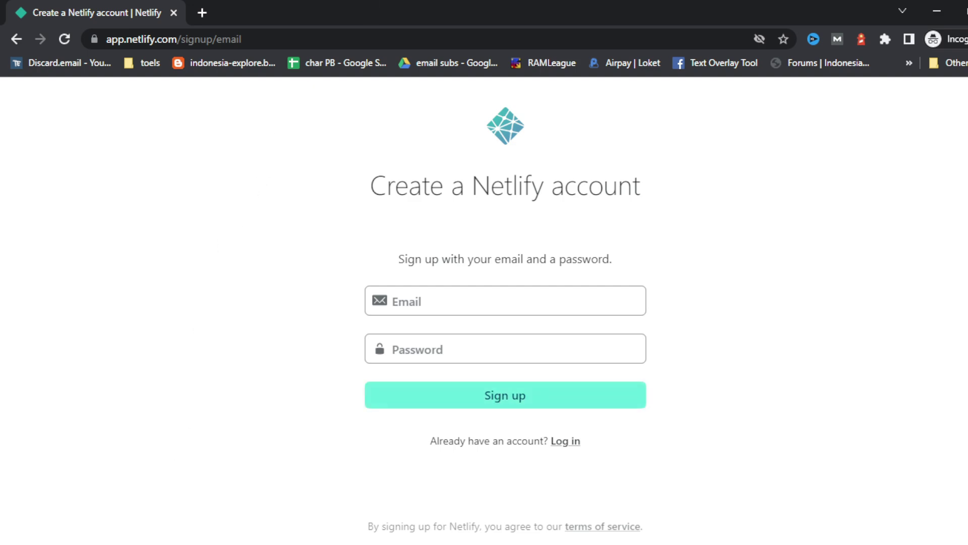
- Switch to Notepad++ and save the new 3 HTML file as "template static" in the image folder on Data (D:)
{"action": "left_click", "coordinate": [165, 481]}
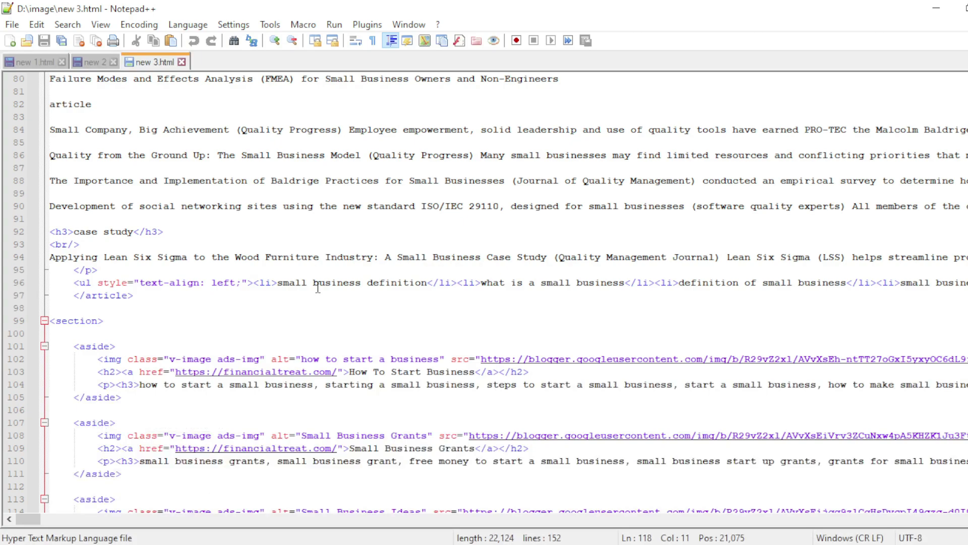
{"action": "scroll", "coordinate": [318, 285], "scroll_direction": "up", "scroll_amount": 20}
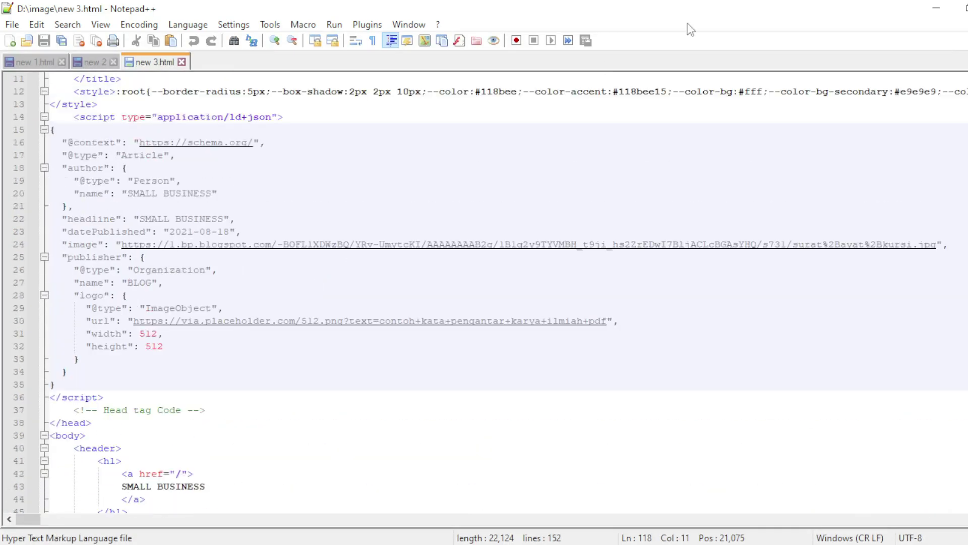
{"action": "scroll", "coordinate": [430, 170], "scroll_direction": "up", "scroll_amount": 4}
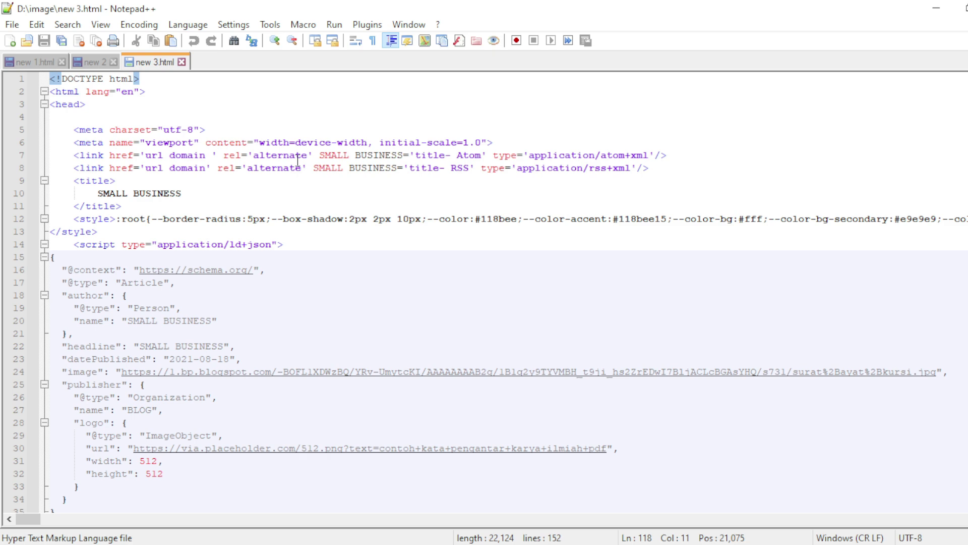
{"action": "left_click", "coordinate": [12, 25]}
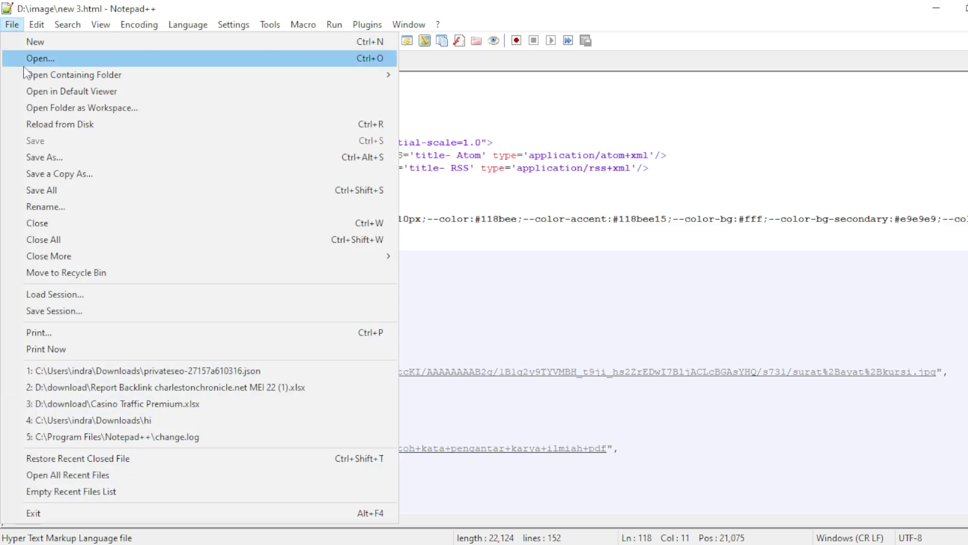
{"action": "left_click", "coordinate": [42, 160]}
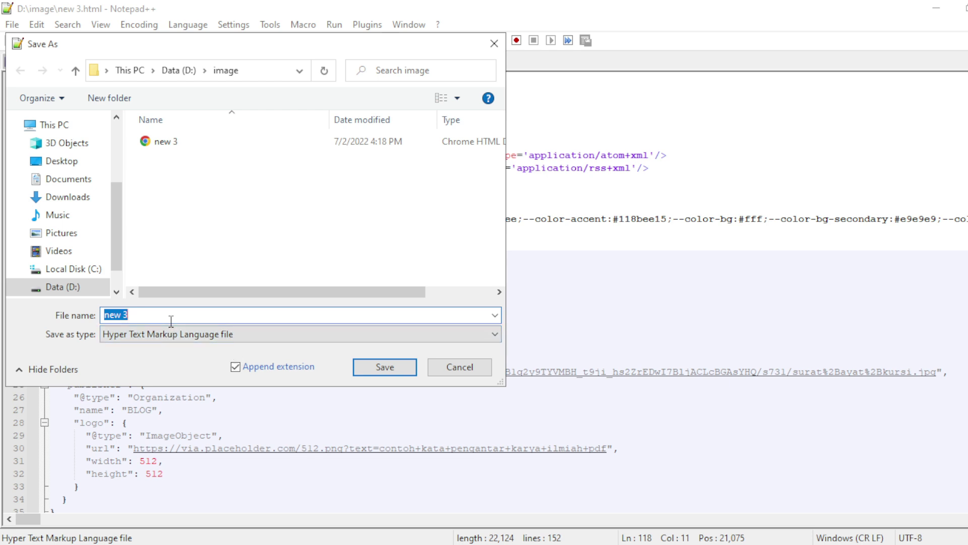
{"action": "type", "text": "t"}
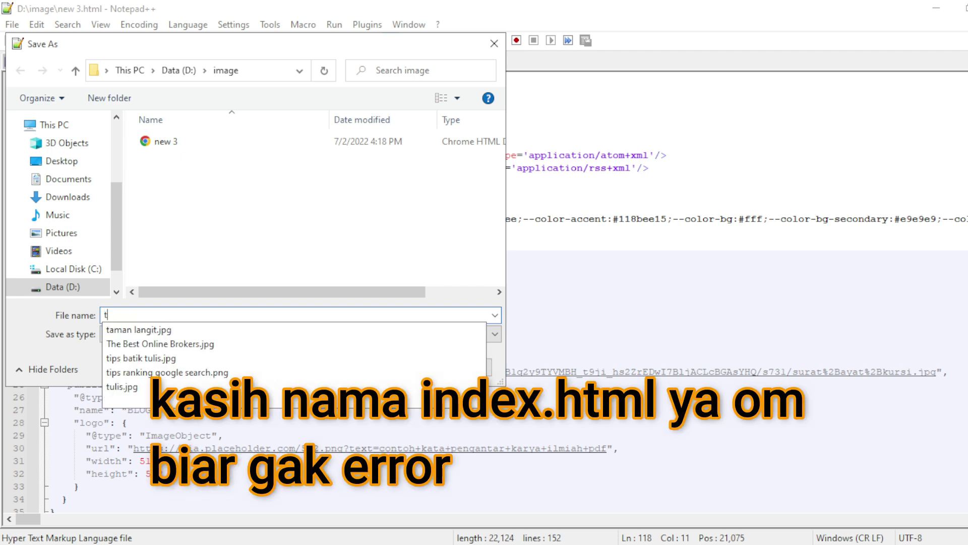
{"action": "type", "text": "empla"}
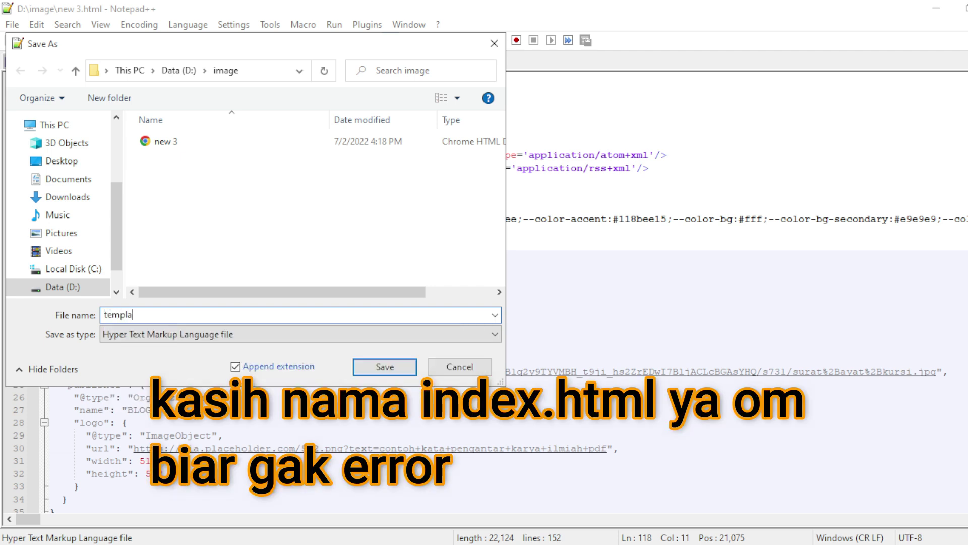
{"action": "type", "text": "te static"}
{"action": "left_click", "coordinate": [395, 367]}
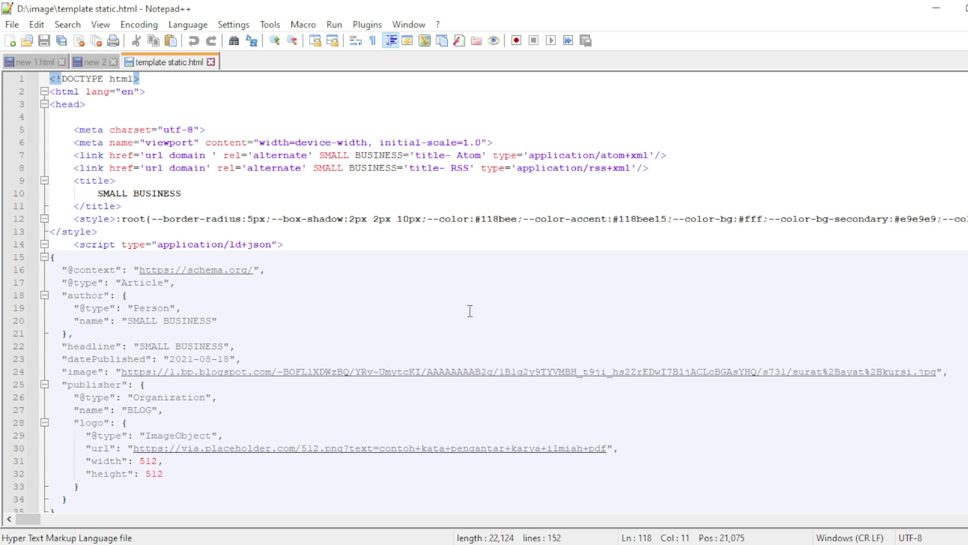
- Review the template's HTML code from the head section and schema script down to the article content
{"action": "scroll", "coordinate": [389, 300], "scroll_direction": "down", "scroll_amount": 1}
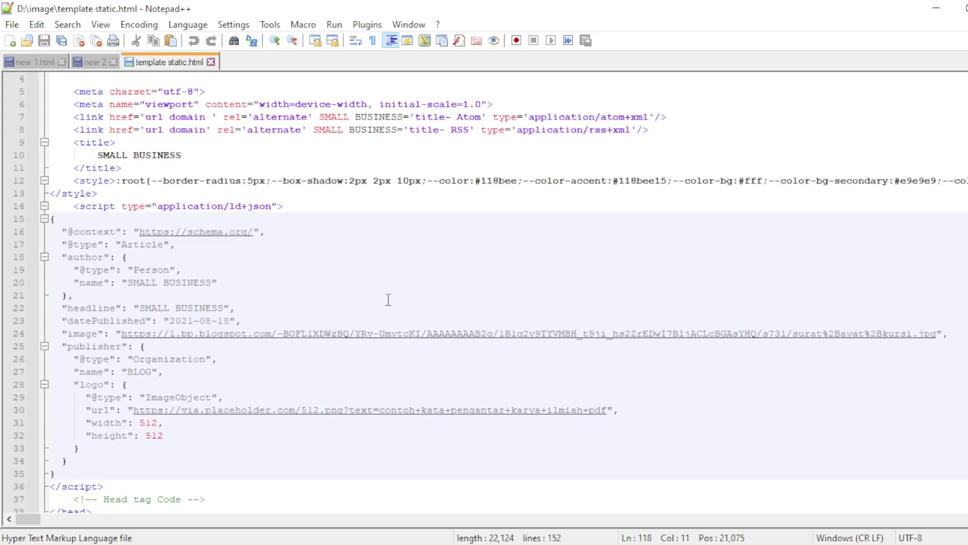
{"action": "scroll", "coordinate": [388, 300], "scroll_direction": "down", "scroll_amount": 6}
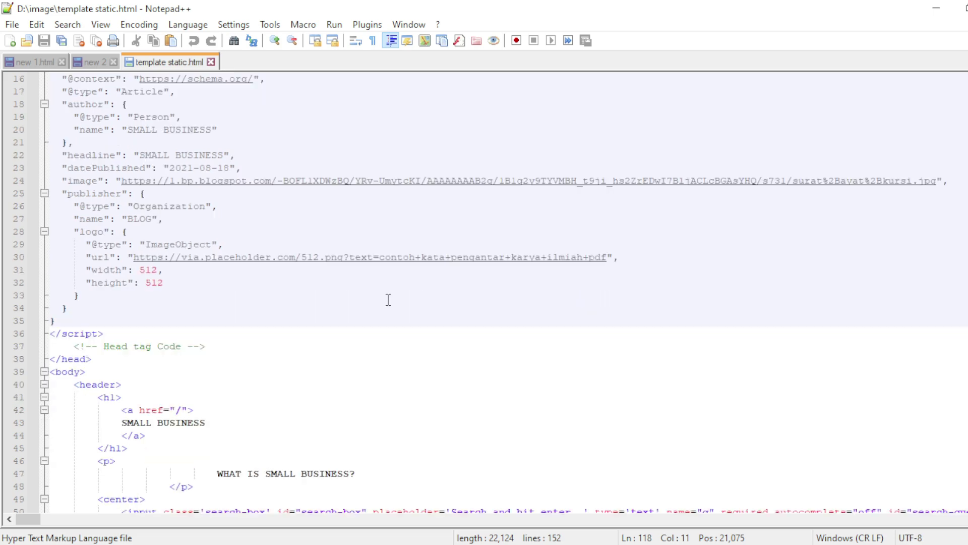
{"action": "scroll", "coordinate": [389, 300], "scroll_direction": "down", "scroll_amount": 2}
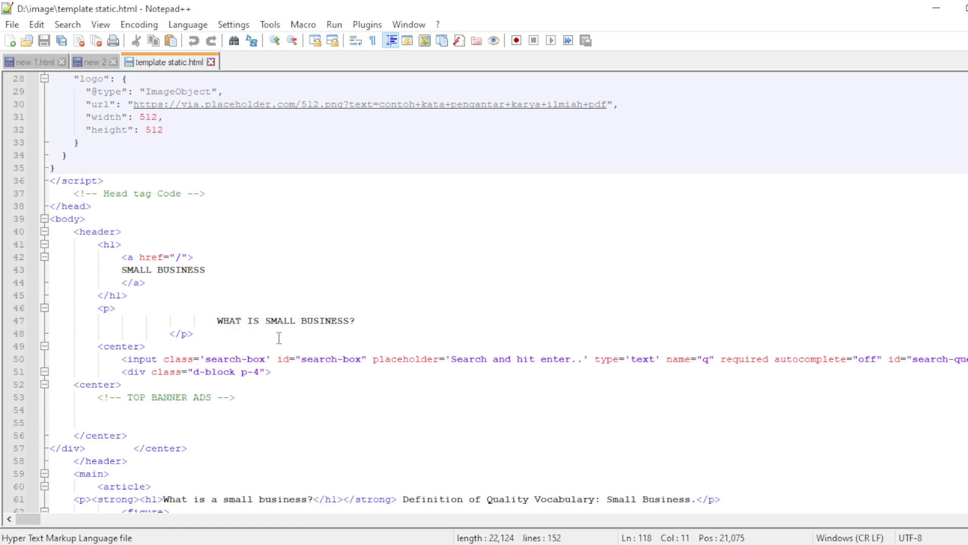
{"action": "scroll", "coordinate": [279, 338], "scroll_direction": "down", "scroll_amount": 4}
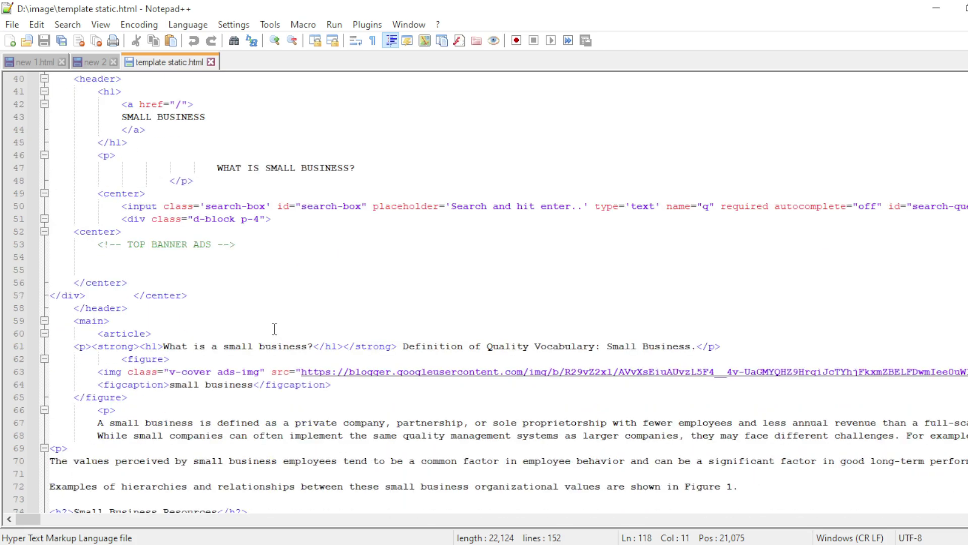
{"action": "scroll", "coordinate": [274, 329], "scroll_direction": "down", "scroll_amount": 3}
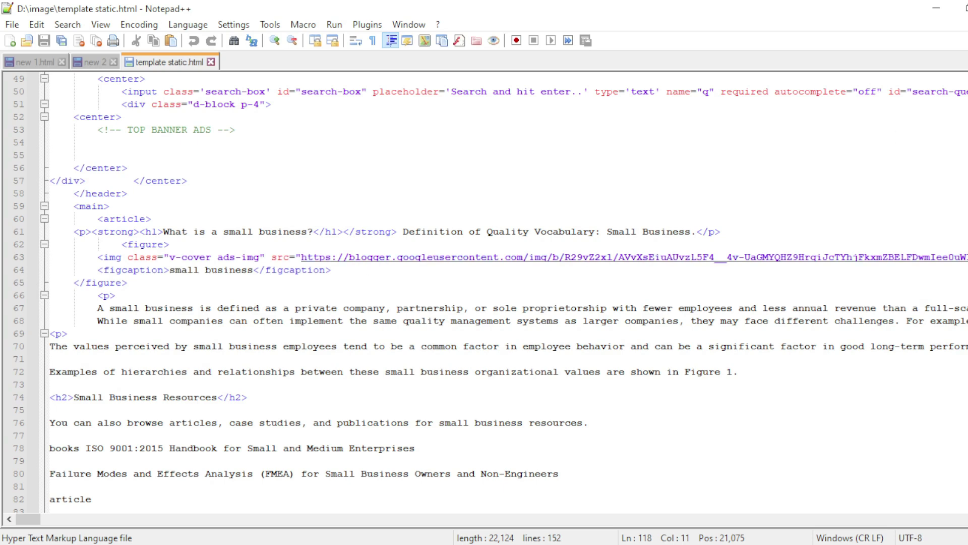
- Switch to the browser window with the Netlify team overview, close its Google results and sign-up tabs, and show the manual deploy area
{"action": "left_click", "coordinate": [936, 8]}
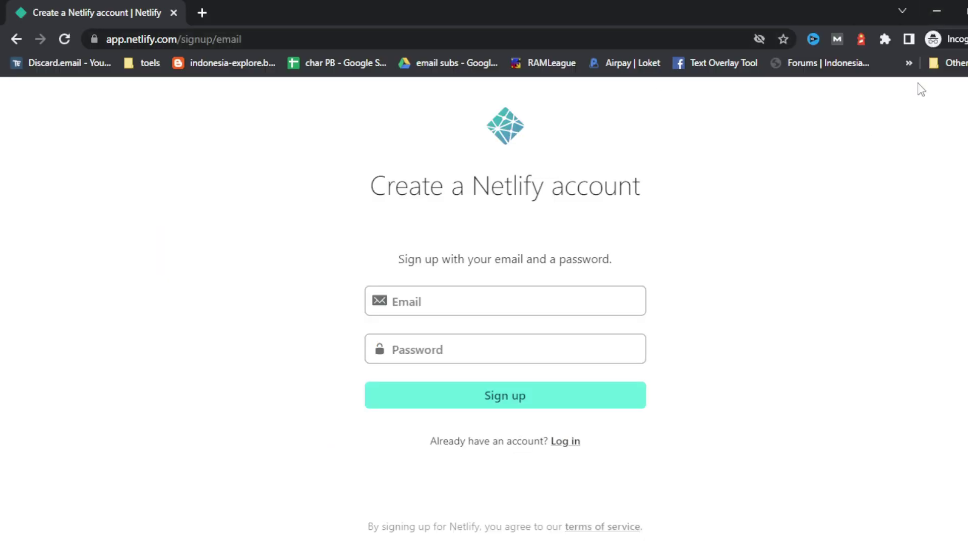
{"action": "key", "text": "alt+Tab"}
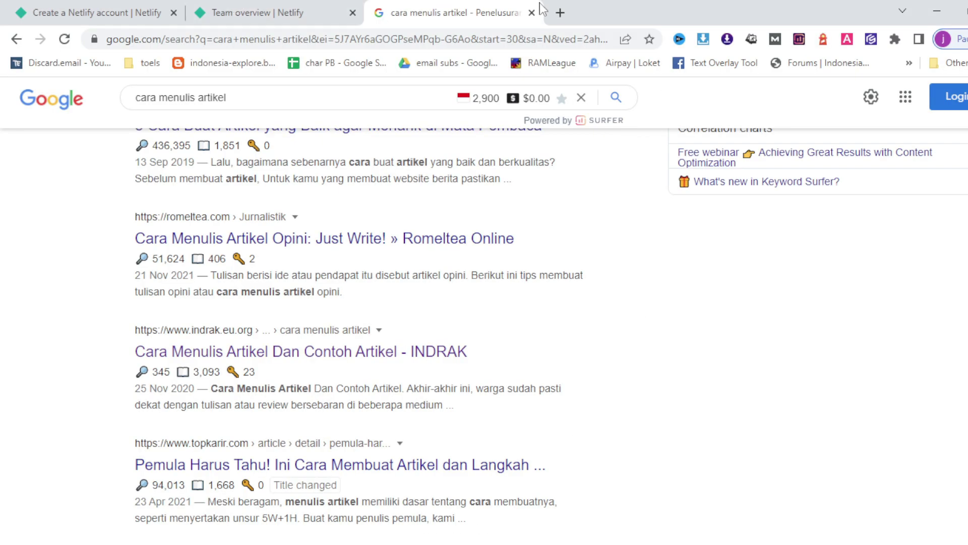
{"action": "left_click", "coordinate": [532, 12]}
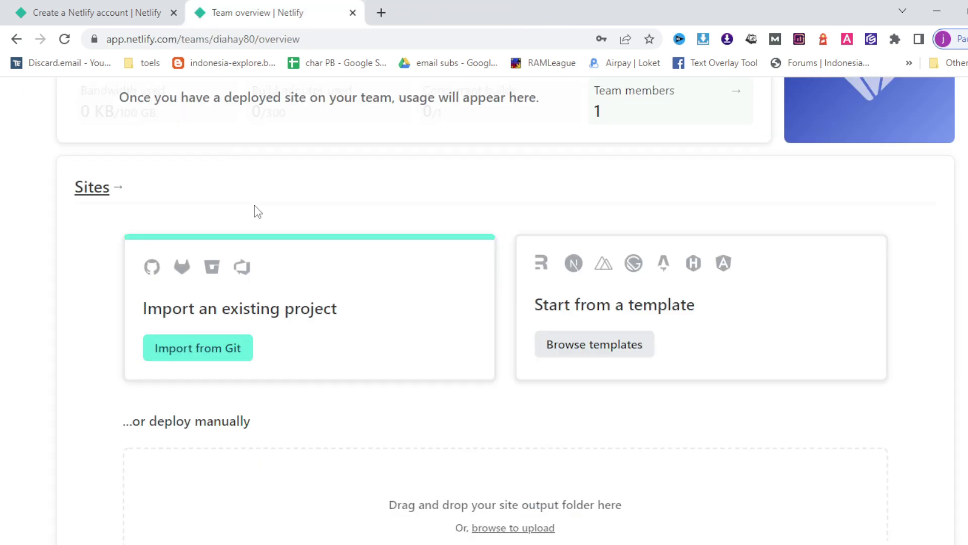
{"action": "scroll", "coordinate": [266, 213], "scroll_direction": "down", "scroll_amount": 1}
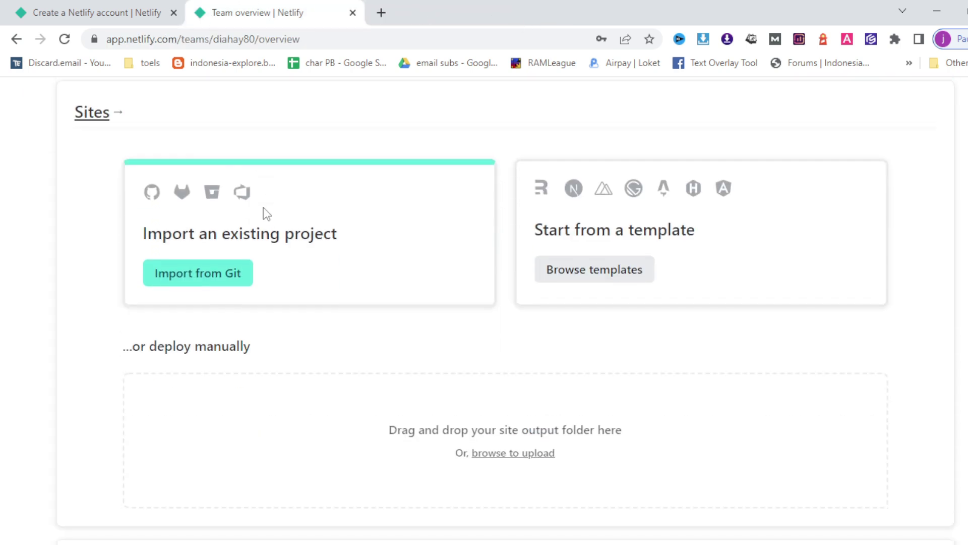
{"action": "scroll", "coordinate": [266, 213], "scroll_direction": "up", "scroll_amount": 3}
{"action": "scroll", "coordinate": [266, 214], "scroll_direction": "down", "scroll_amount": 4}
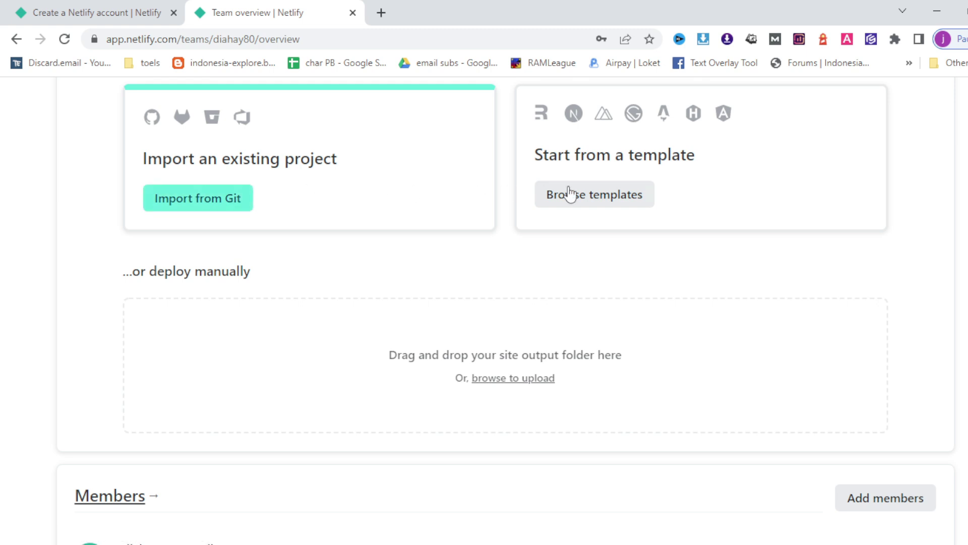
{"action": "scroll", "coordinate": [624, 192], "scroll_direction": "up", "scroll_amount": 1}
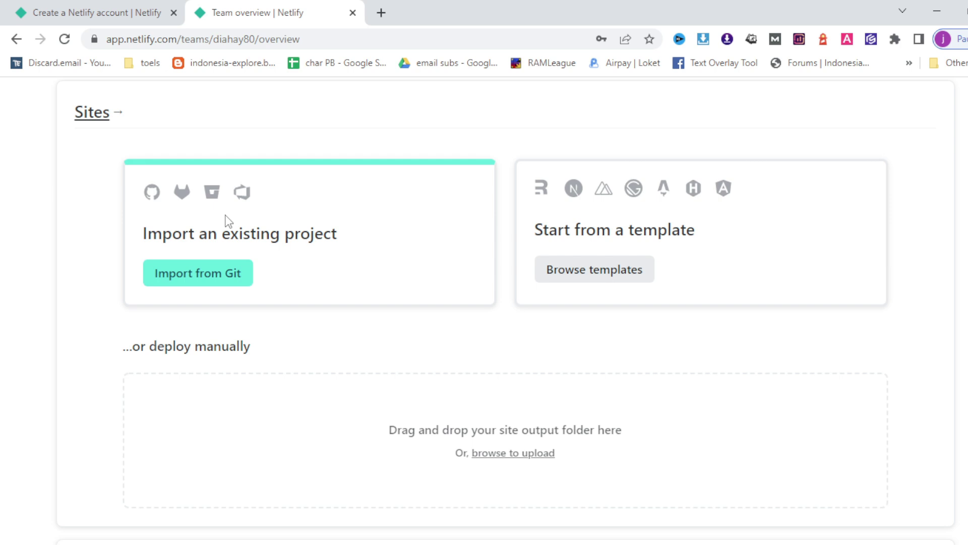
{"action": "scroll", "coordinate": [228, 221], "scroll_direction": "down", "scroll_amount": 4}
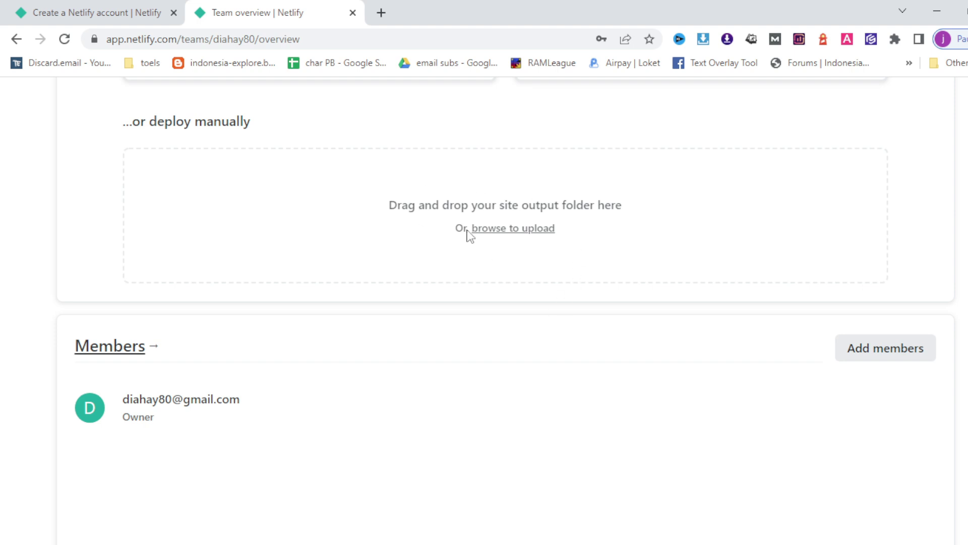
{"action": "left_click", "coordinate": [174, 14]}
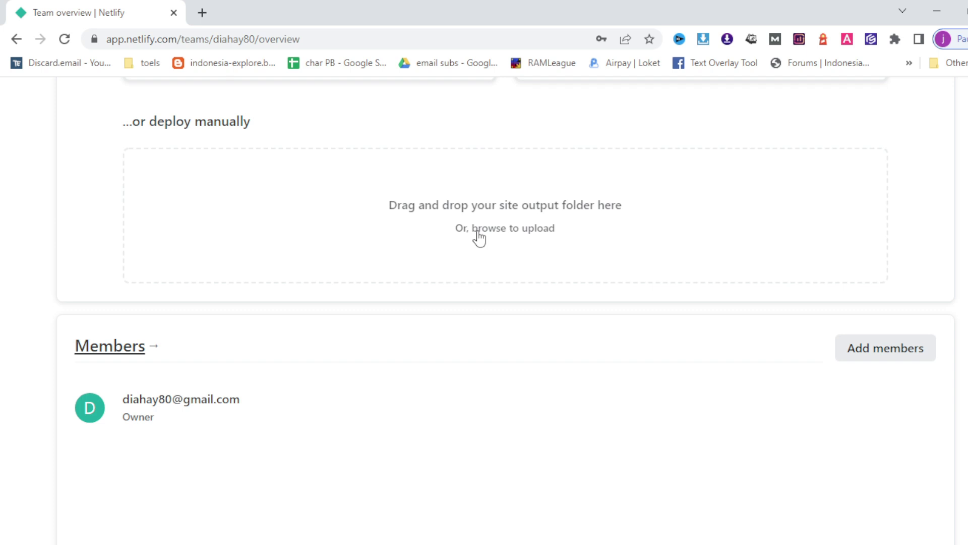
{"action": "left_click", "coordinate": [201, 12]}
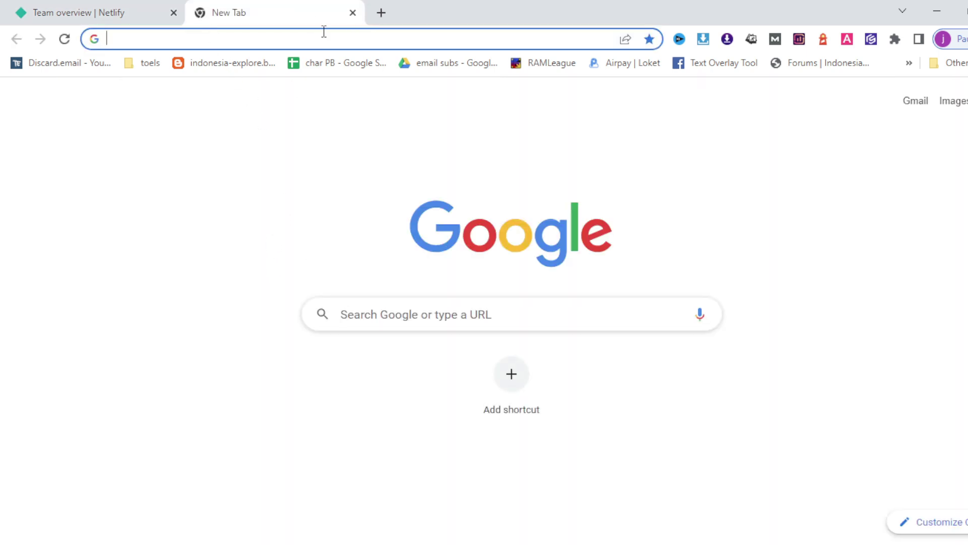
{"action": "left_click", "coordinate": [352, 13]}
- Preview the template static file from the image folder on Data (D:) in the browser, and return to its code in Notepad++
{"action": "left_click", "coordinate": [116, 542]}
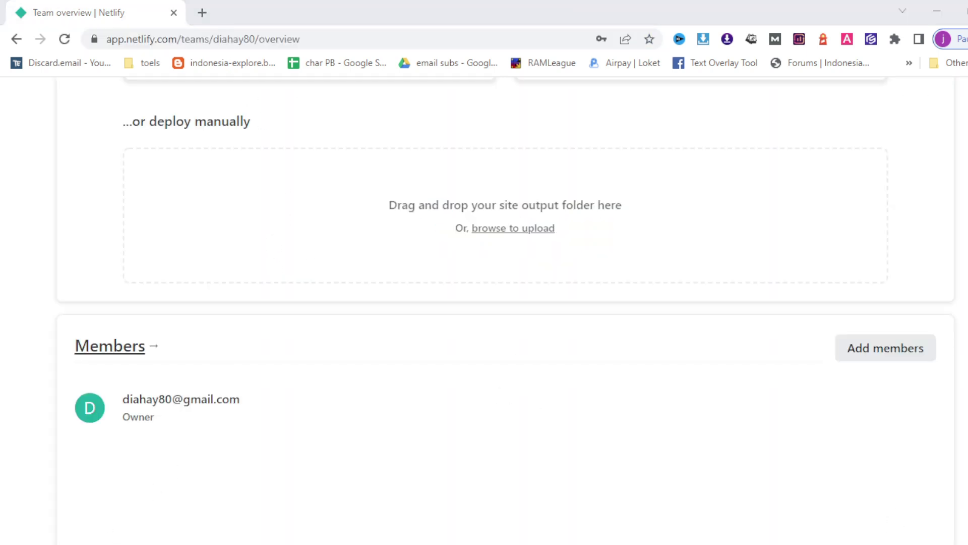
{"action": "left_click", "coordinate": [58, 370]}
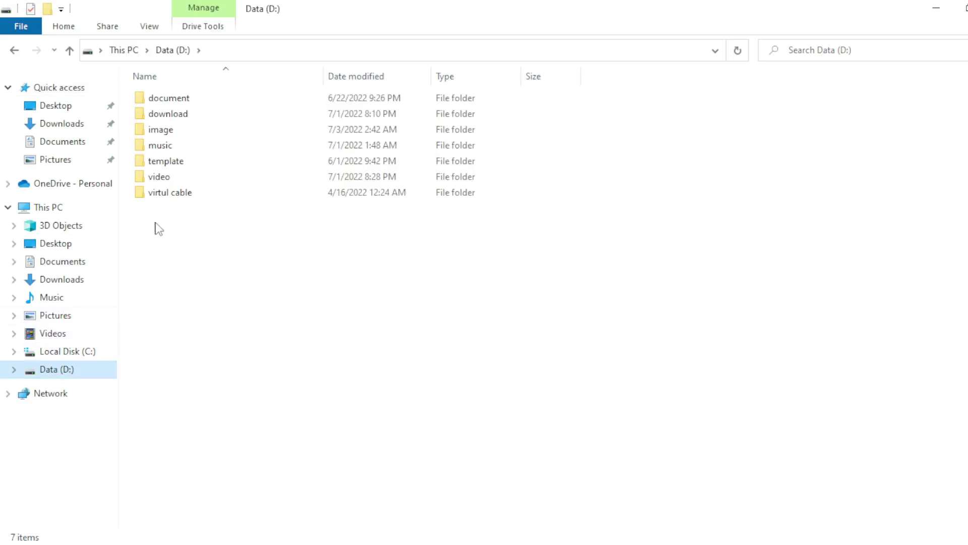
{"action": "double_click", "coordinate": [168, 139]}
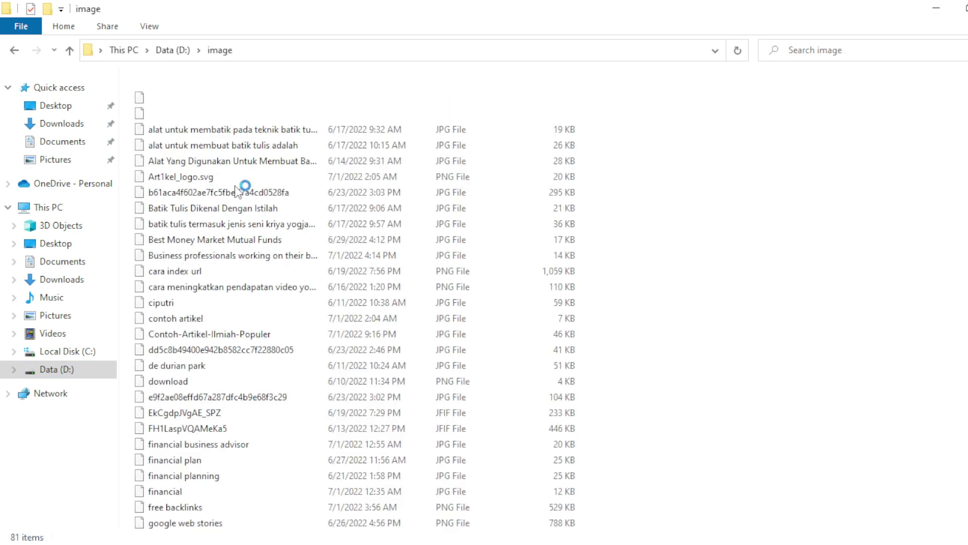
{"action": "scroll", "coordinate": [295, 243], "scroll_direction": "up", "scroll_amount": 3, "text": "ctrl"}
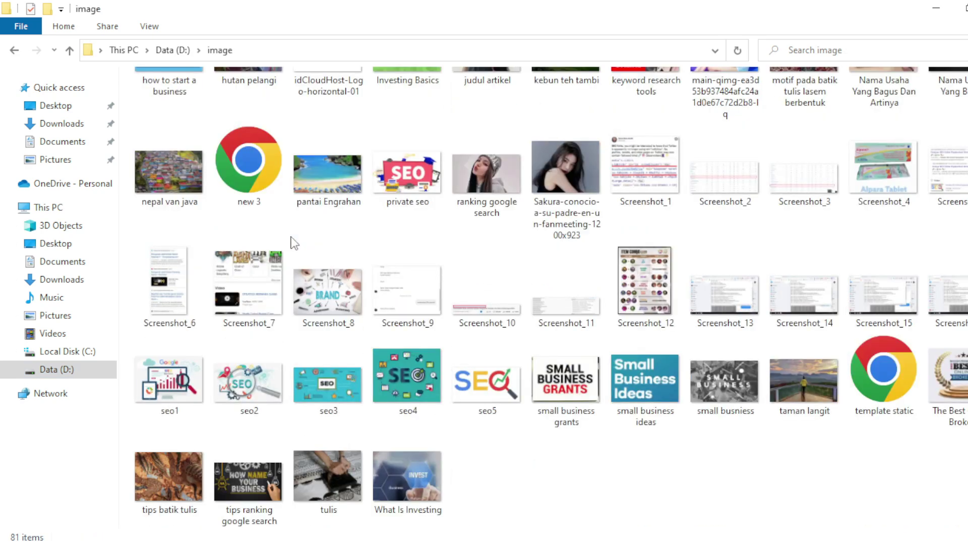
{"action": "left_click", "coordinate": [894, 398]}
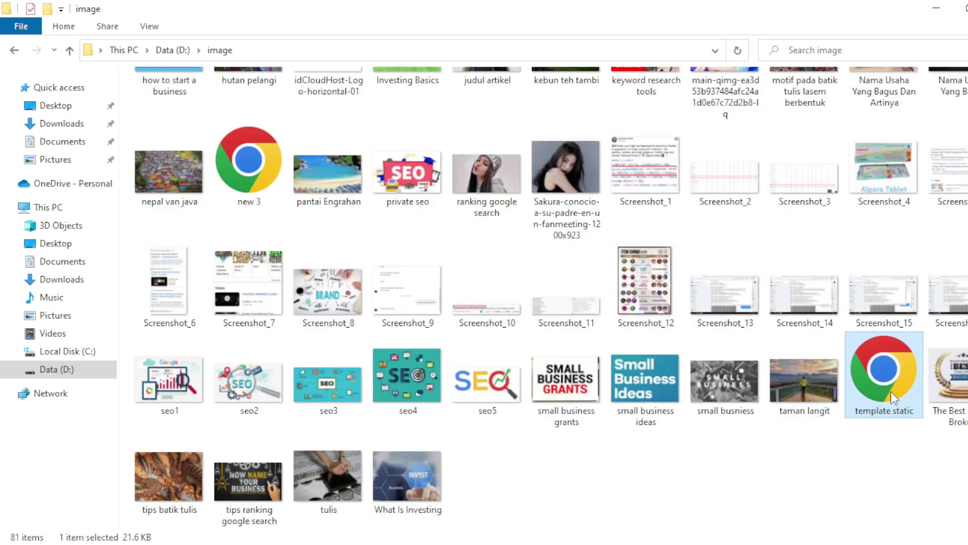
{"action": "double_click", "coordinate": [895, 398]}
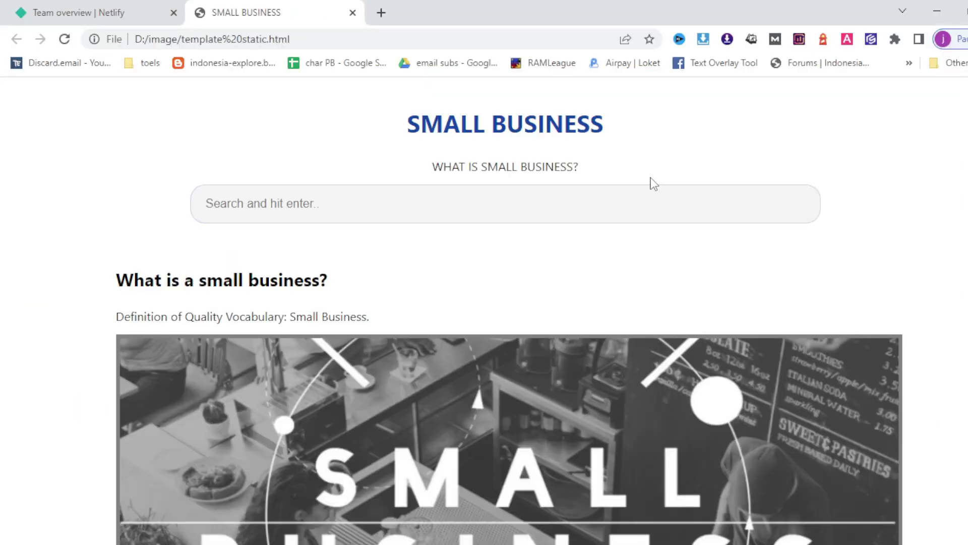
{"action": "scroll", "coordinate": [654, 184], "scroll_direction": "down", "scroll_amount": 3}
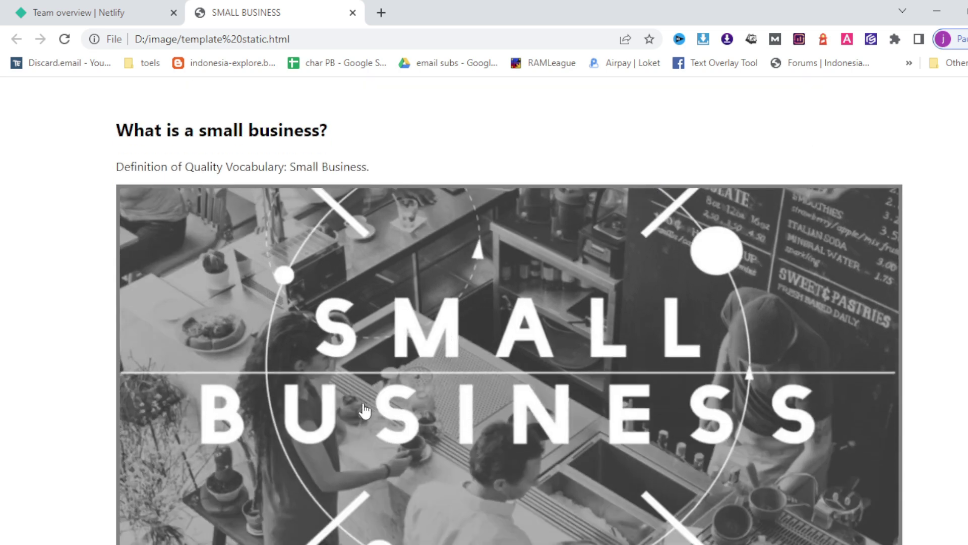
{"action": "key", "text": "alt+Tab"}
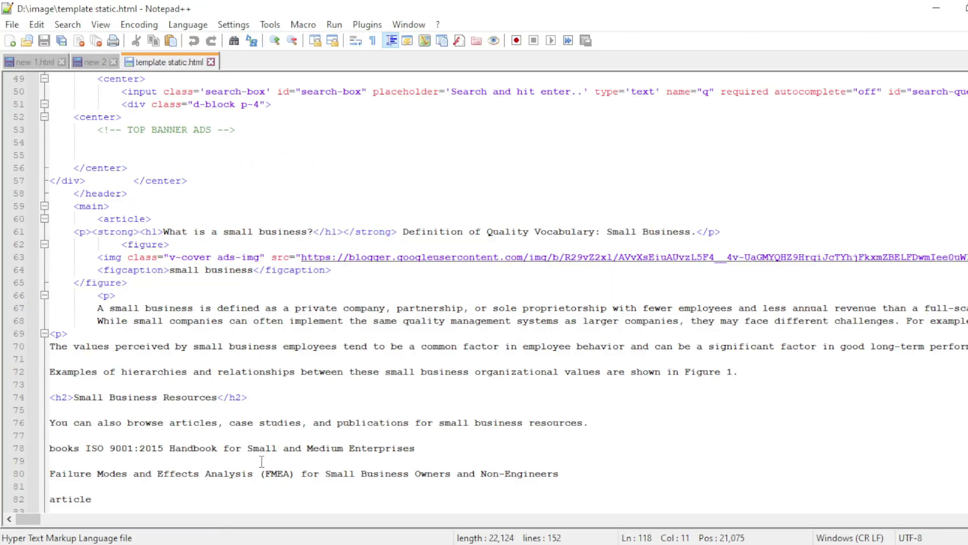
- Examine the schema image URL and the page title in the template's head code, checking the browser preview in between
{"action": "scroll", "coordinate": [272, 340], "scroll_direction": "up", "scroll_amount": 20}
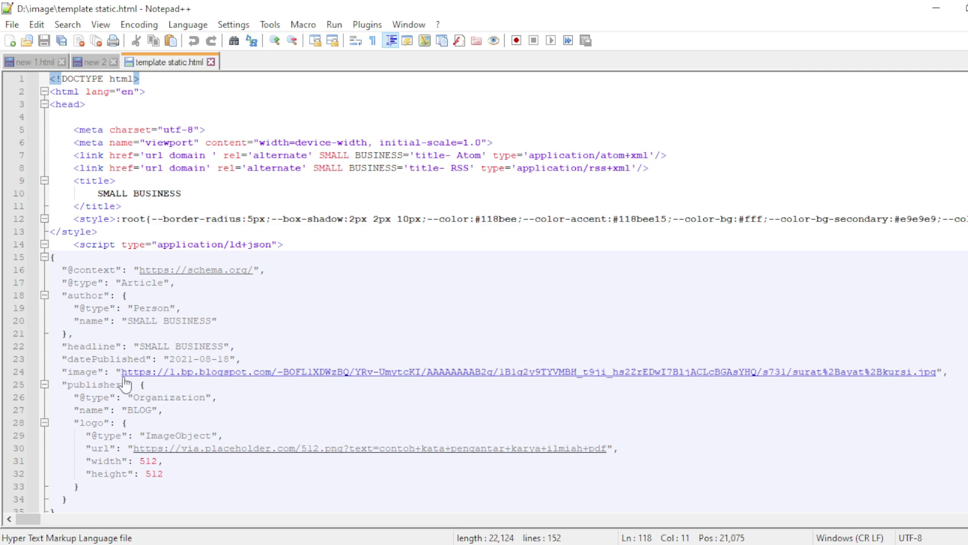
{"action": "left_click_drag", "start_coordinate": [121, 372], "coordinate": [938, 376]}
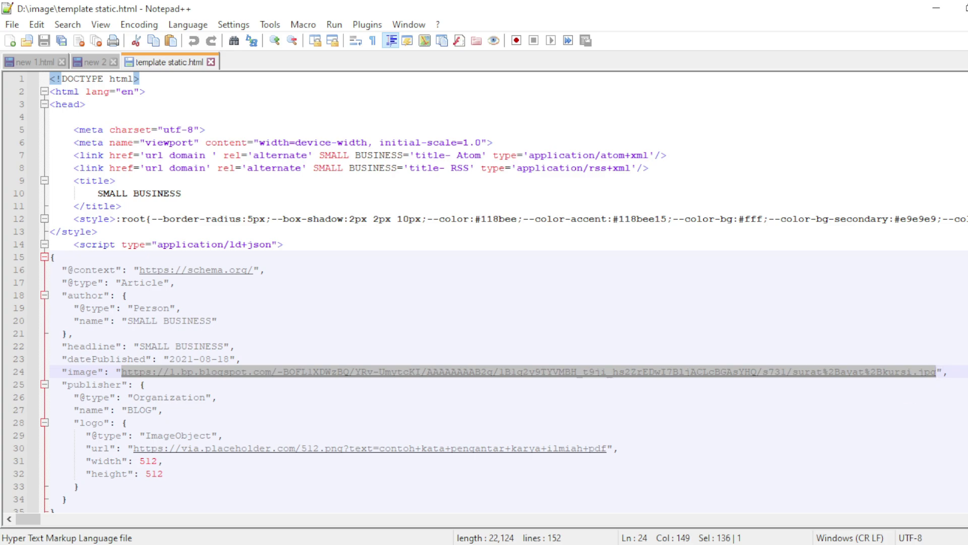
{"action": "key", "text": "alt+Tab"}
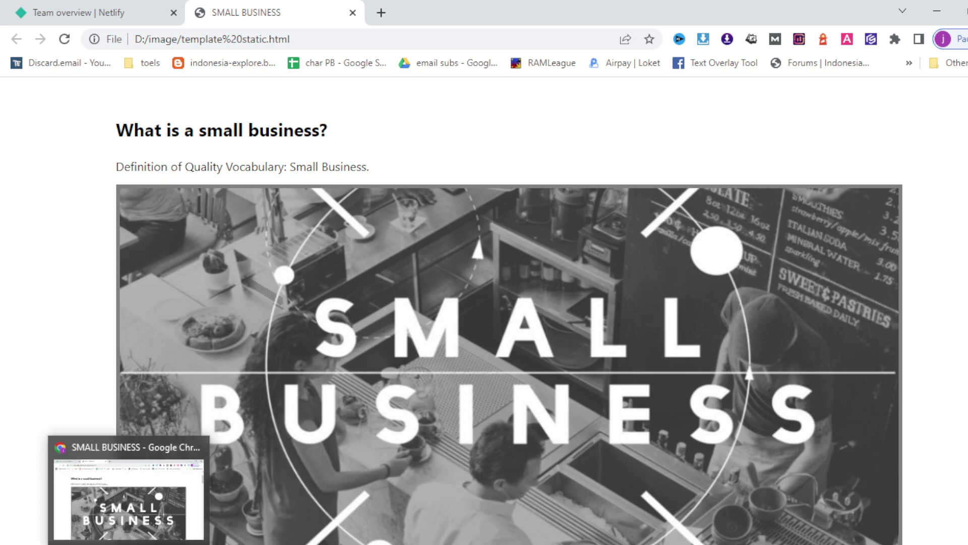
{"action": "left_click", "coordinate": [191, 541]}
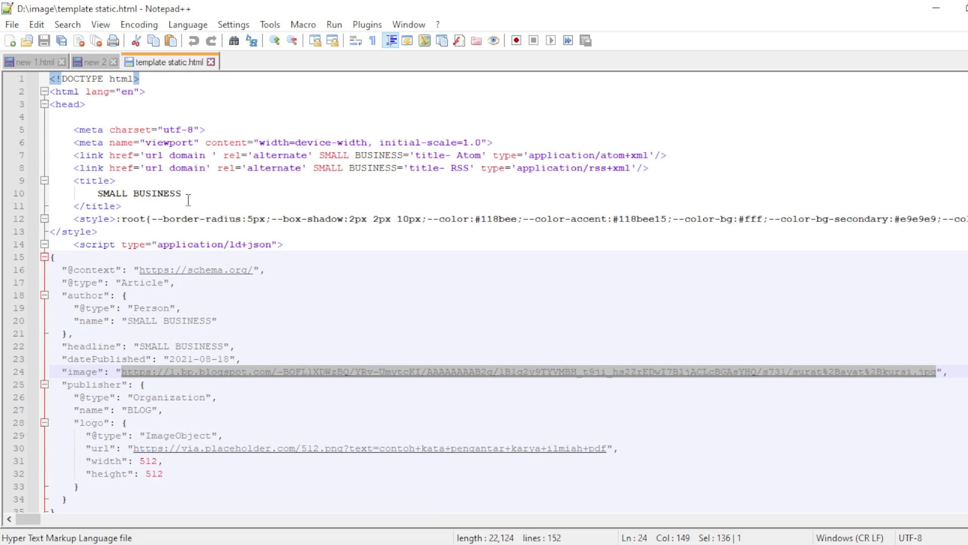
{"action": "left_click_drag", "start_coordinate": [188, 200], "coordinate": [97, 195]}
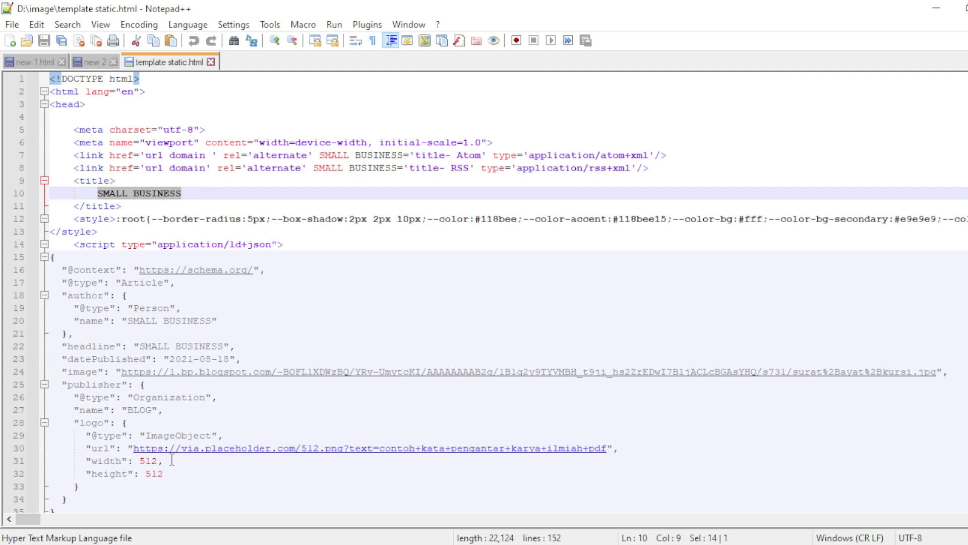
- Review the two article paragraphs below the small business image in the browser preview, and return to the code in Notepad++
{"action": "key", "text": "ctrl+alt+shift+r"}
{"action": "scroll", "coordinate": [386, 253], "scroll_direction": "down", "scroll_amount": 7}
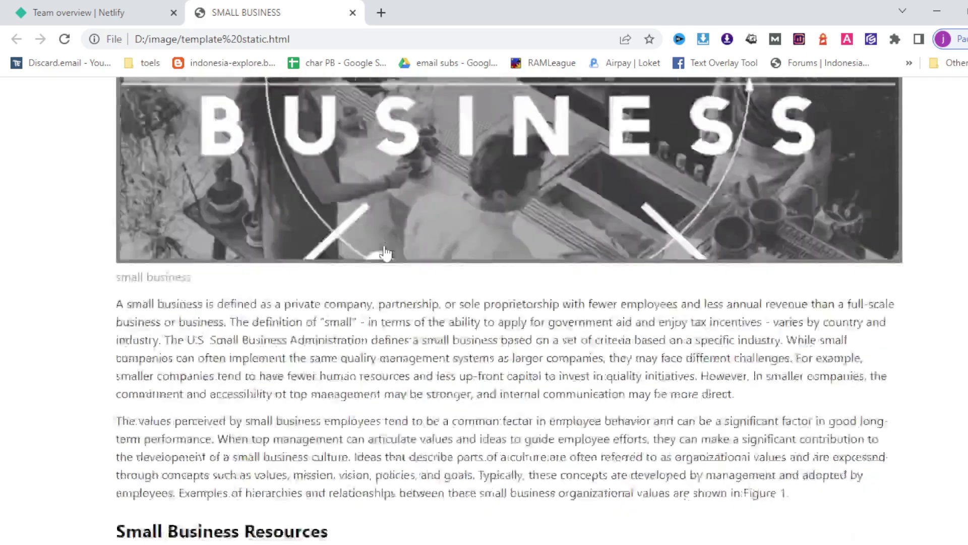
{"action": "scroll", "coordinate": [386, 252], "scroll_direction": "up", "scroll_amount": 1}
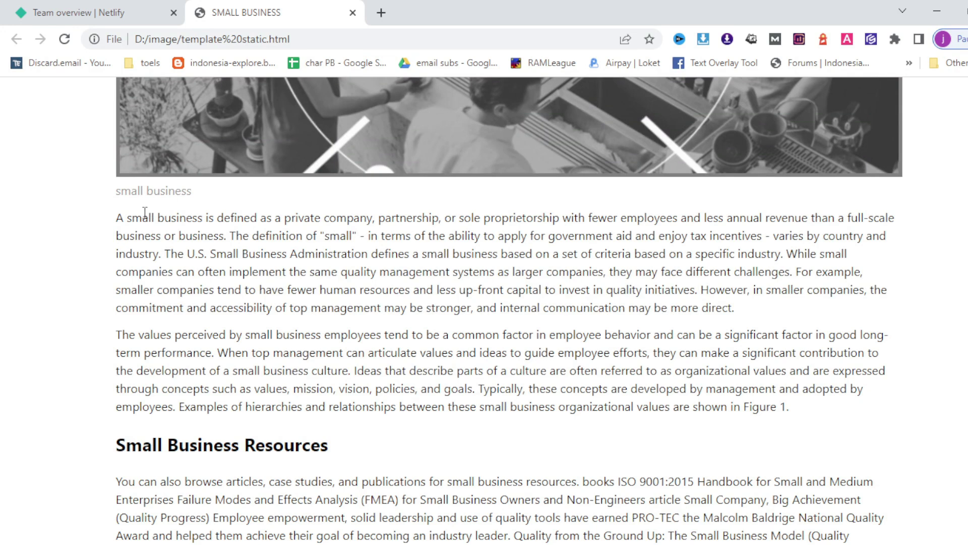
{"action": "left_click_drag", "start_coordinate": [118, 218], "coordinate": [319, 407]}
{"action": "left_click", "coordinate": [114, 462]}
{"action": "key", "text": "alt+Tab"}
- Compare the header code, from the site title to the search box and top banner ads area, with the top of the browser preview
{"action": "scroll", "coordinate": [238, 402], "scroll_direction": "down", "scroll_amount": 8}
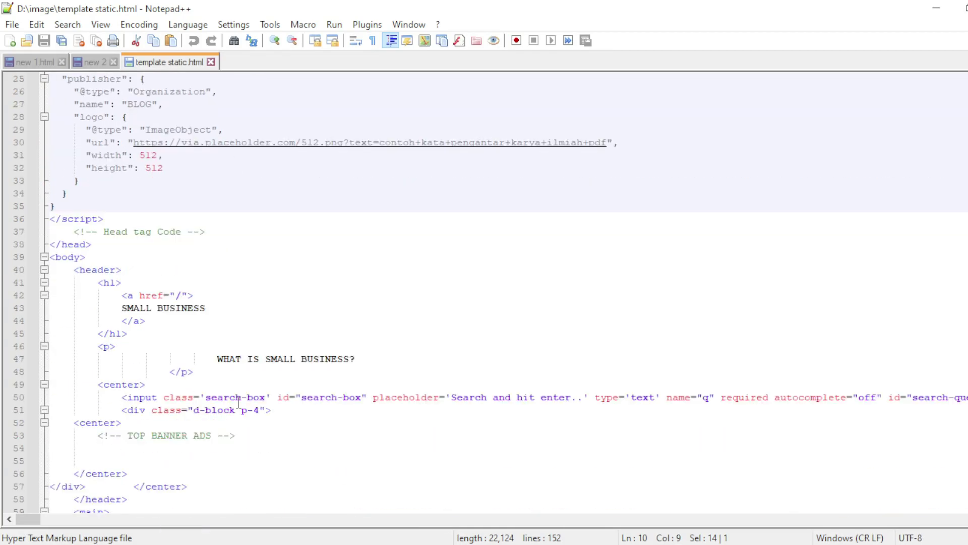
{"action": "scroll", "coordinate": [239, 402], "scroll_direction": "down", "scroll_amount": 2}
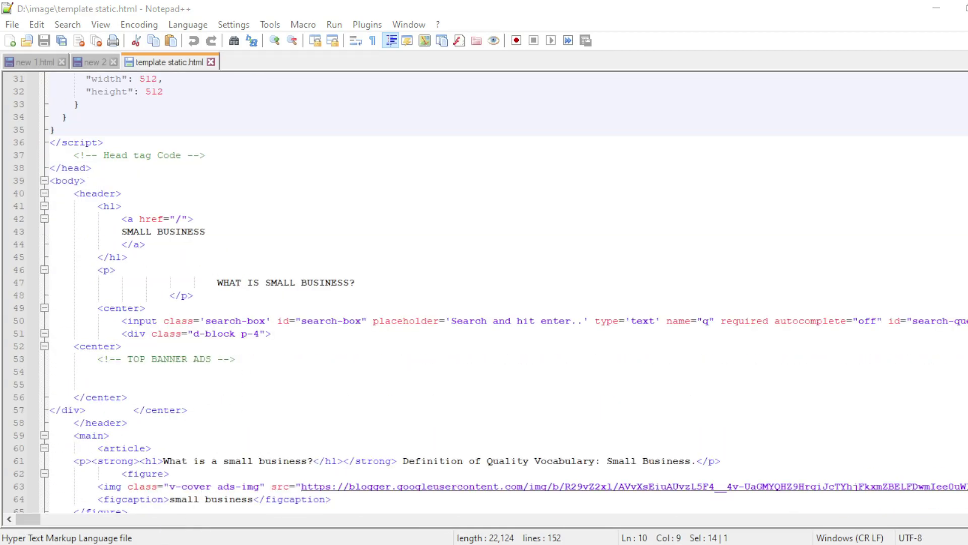
{"action": "key", "text": "alt+Tab"}
{"action": "scroll", "coordinate": [196, 300], "scroll_direction": "up", "scroll_amount": 15}
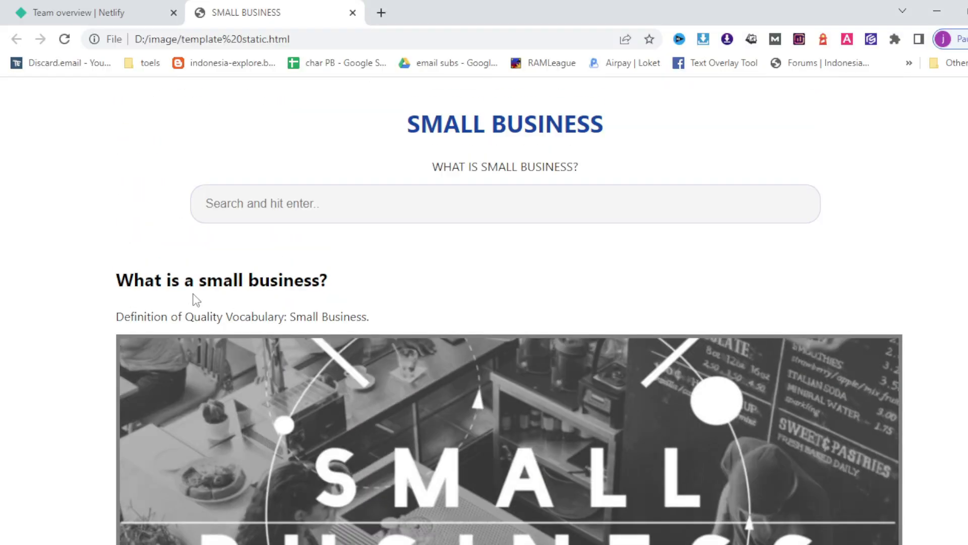
{"action": "key", "text": "alt+Tab"}
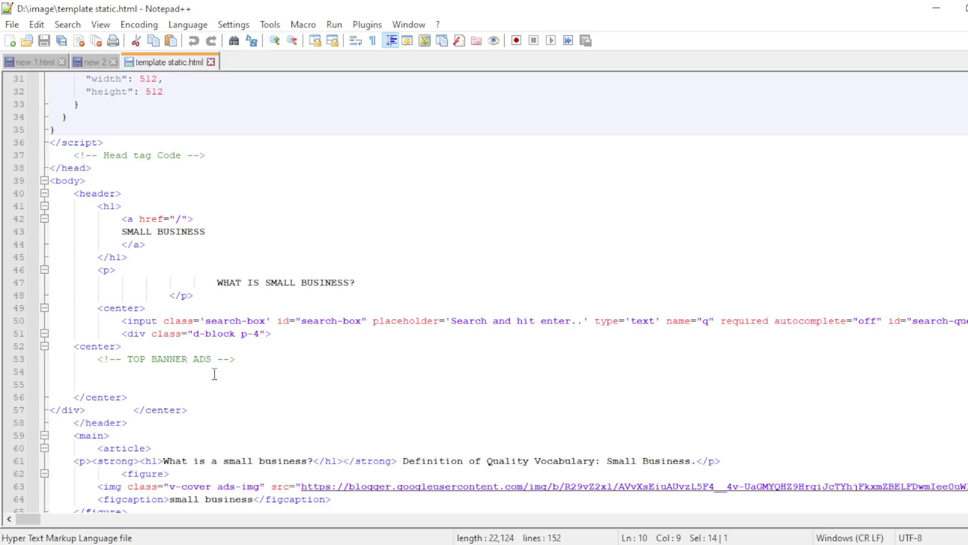
- Examine the main article code, from the heading and image source through the body text to the case study part
{"action": "scroll", "coordinate": [257, 314], "scroll_direction": "down", "scroll_amount": 4}
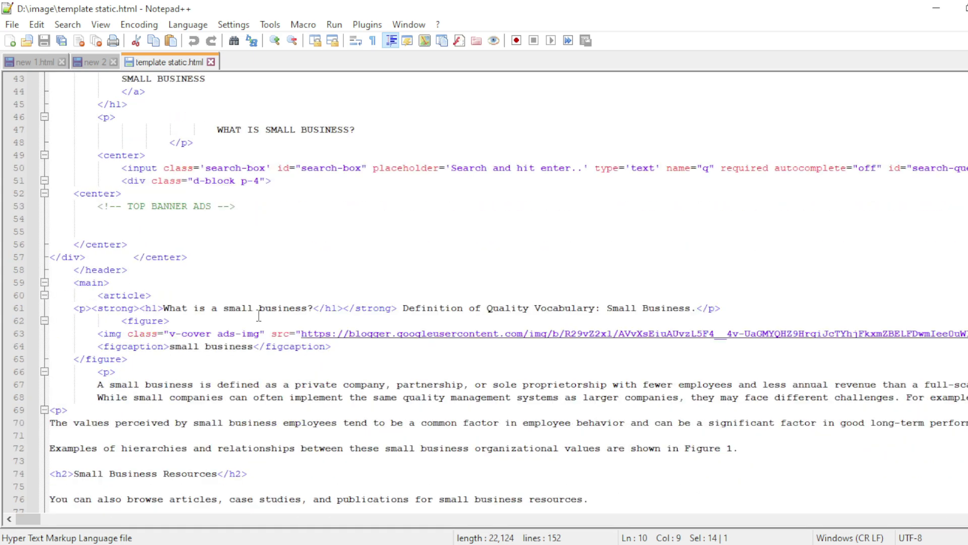
{"action": "scroll", "coordinate": [259, 315], "scroll_direction": "down", "scroll_amount": 1}
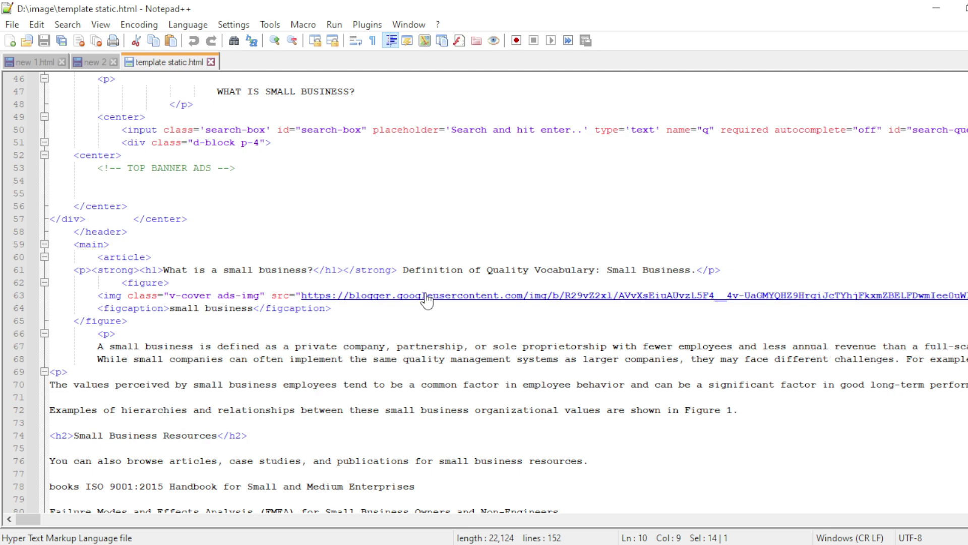
{"action": "scroll", "coordinate": [315, 398], "scroll_direction": "down", "scroll_amount": 3}
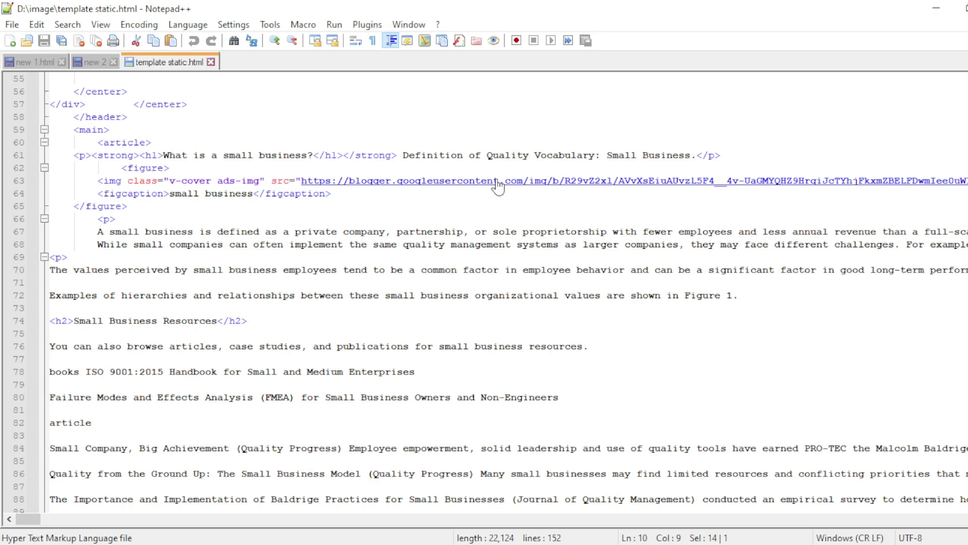
{"action": "scroll", "coordinate": [533, 206], "scroll_direction": "down", "scroll_amount": 2}
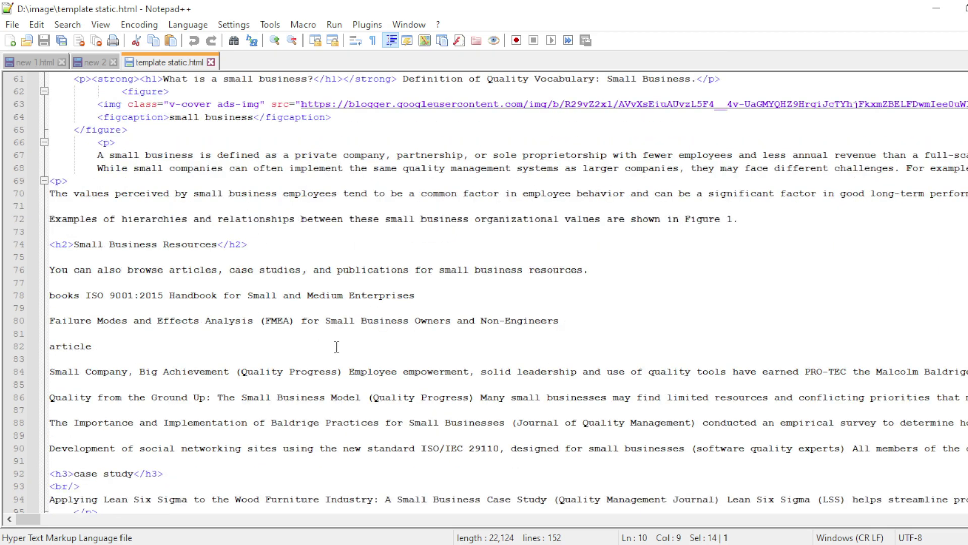
{"action": "left_click_drag", "start_coordinate": [98, 154], "coordinate": [257, 393]}
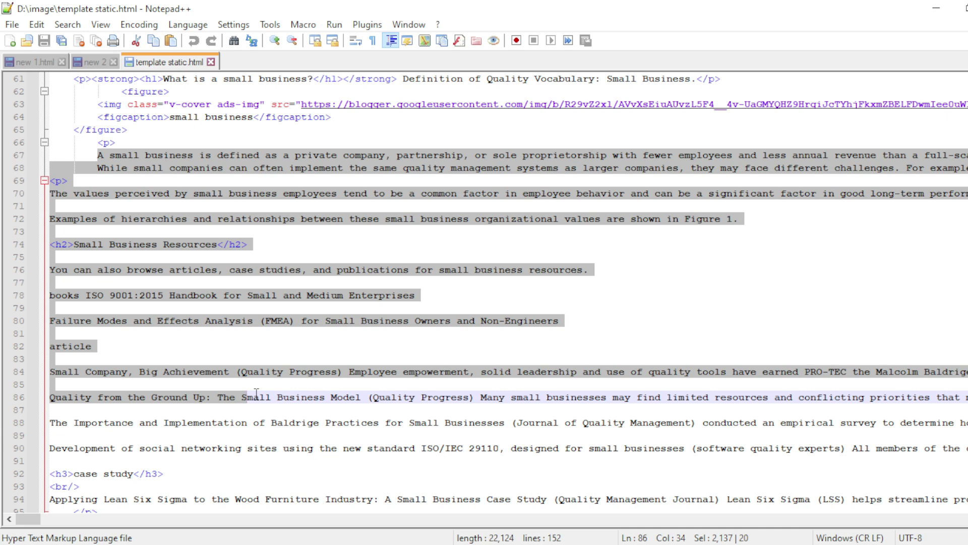
{"action": "left_click", "coordinate": [425, 239]}
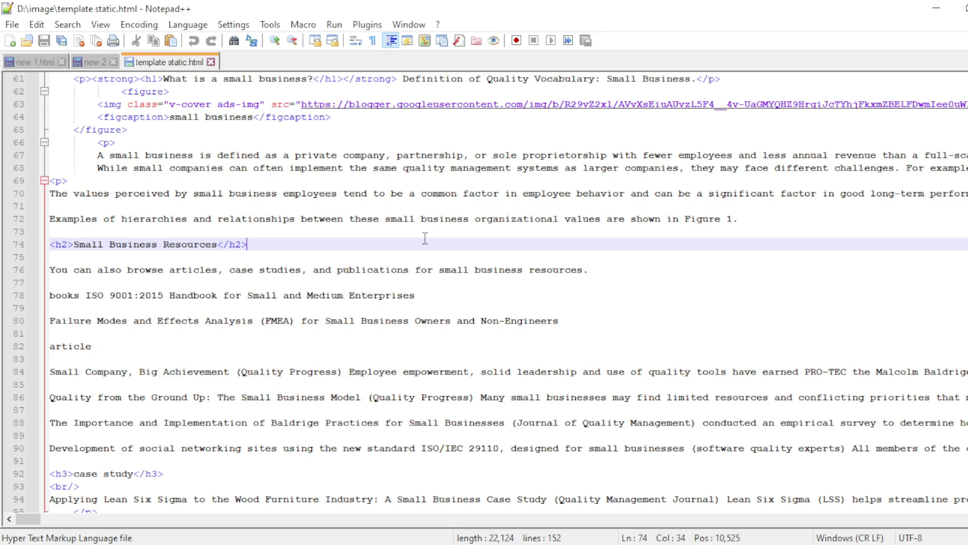
{"action": "scroll", "coordinate": [425, 239], "scroll_direction": "down", "scroll_amount": 7}
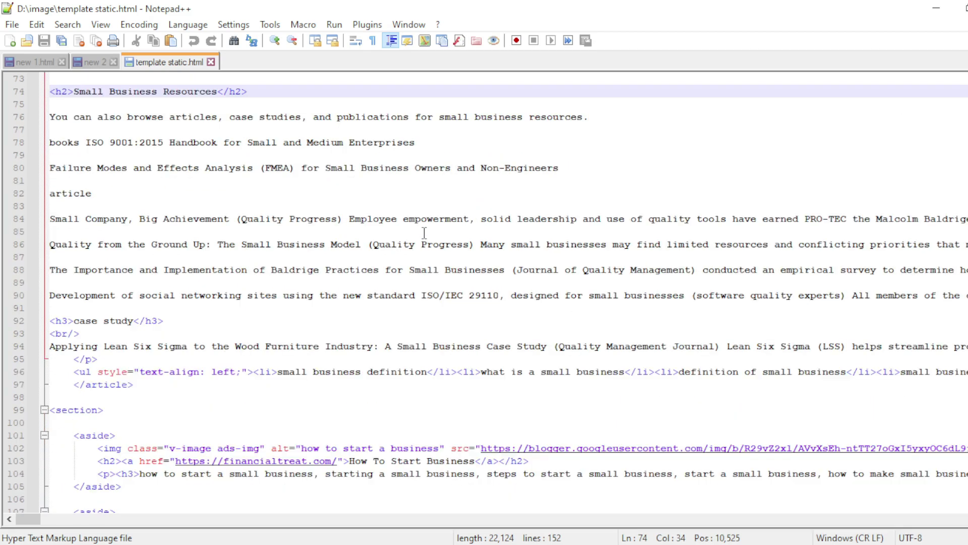
{"action": "scroll", "coordinate": [424, 233], "scroll_direction": "down", "scroll_amount": 1}
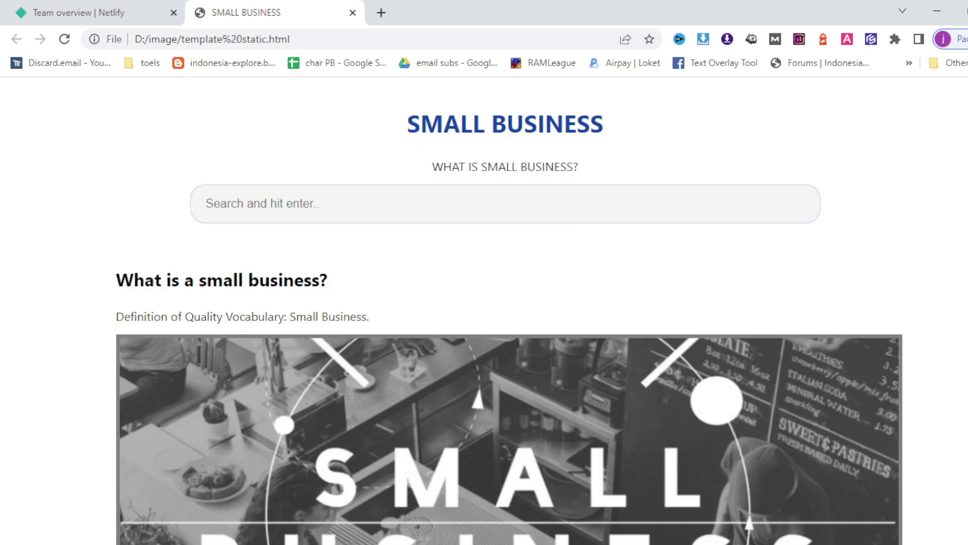
- Look through the browser preview down to the keyword list and article cards, and return to the code in Notepad++
{"action": "scroll", "coordinate": [340, 269], "scroll_direction": "down", "scroll_amount": 20}
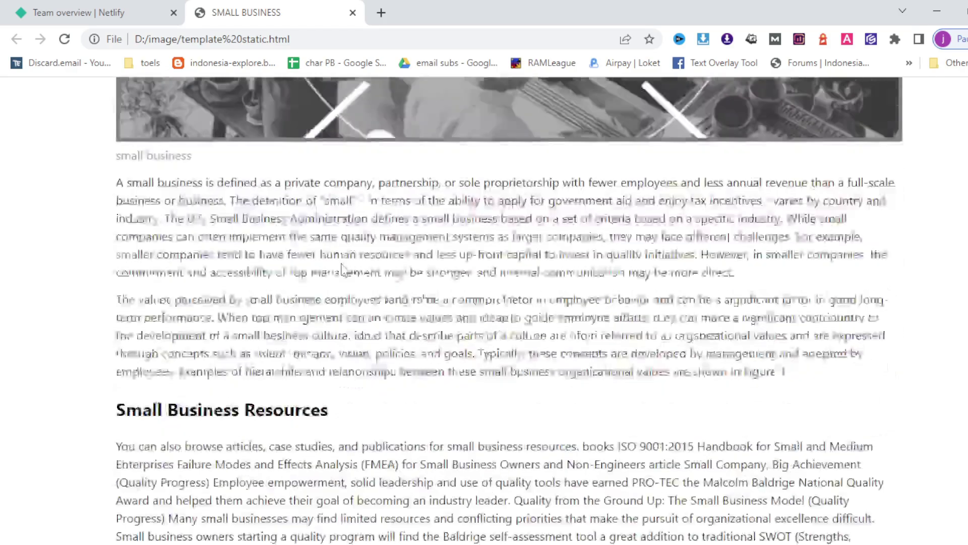
{"action": "scroll", "coordinate": [343, 271], "scroll_direction": "down", "scroll_amount": 4}
{"action": "scroll", "coordinate": [342, 271], "scroll_direction": "up", "scroll_amount": 6}
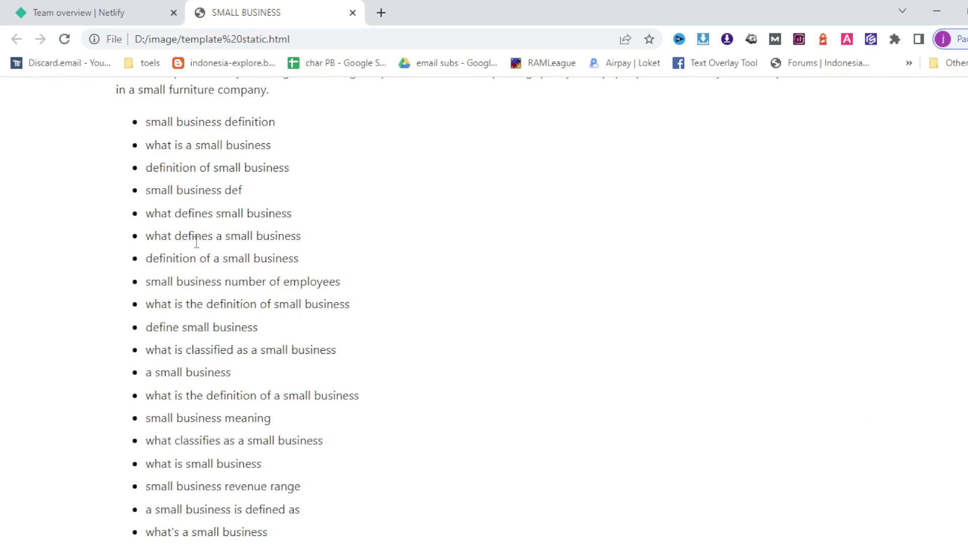
{"action": "scroll", "coordinate": [274, 304], "scroll_direction": "down", "scroll_amount": 17}
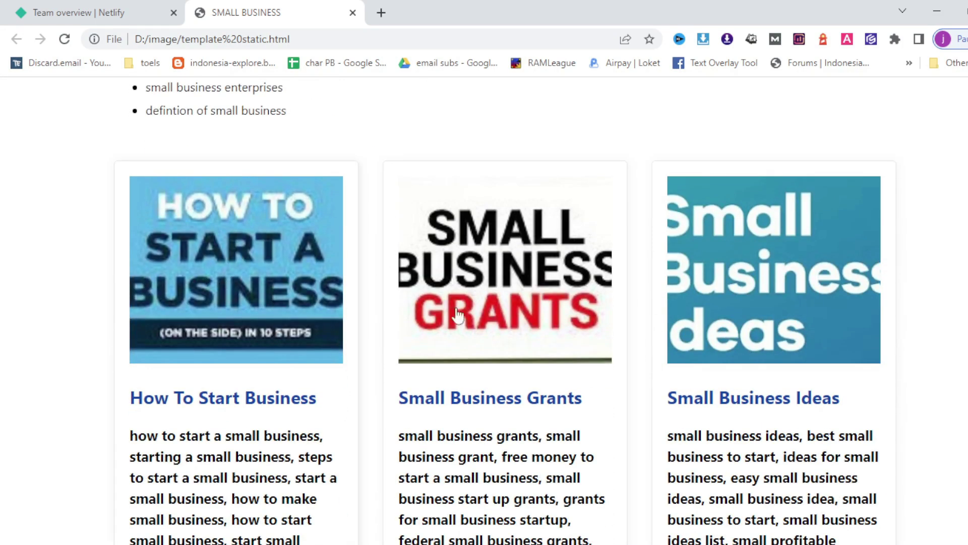
{"action": "key", "text": "alt+Tab"}
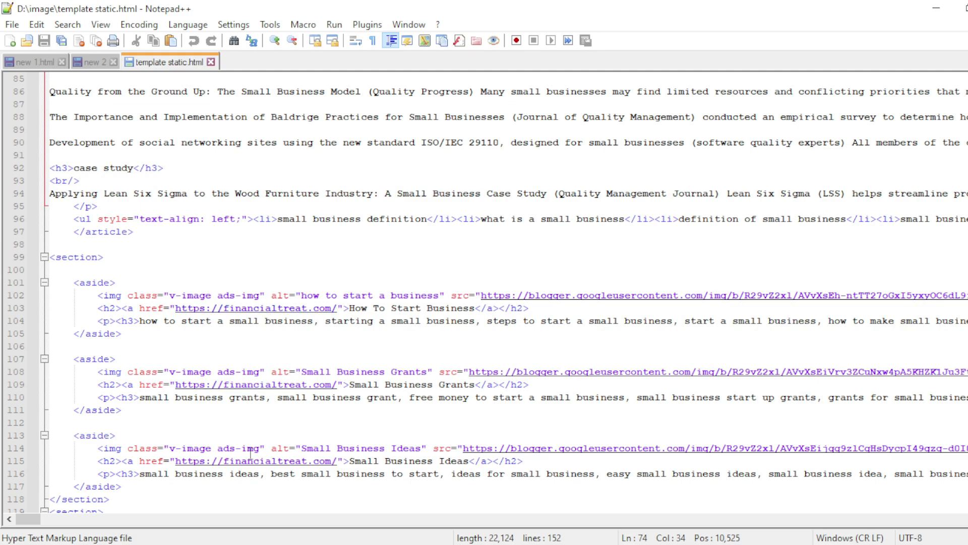
- Duplicate the Small Business Ideas aside block directly below the original inside its section, and save the file
{"action": "scroll", "coordinate": [302, 348], "scroll_direction": "down", "scroll_amount": 2}
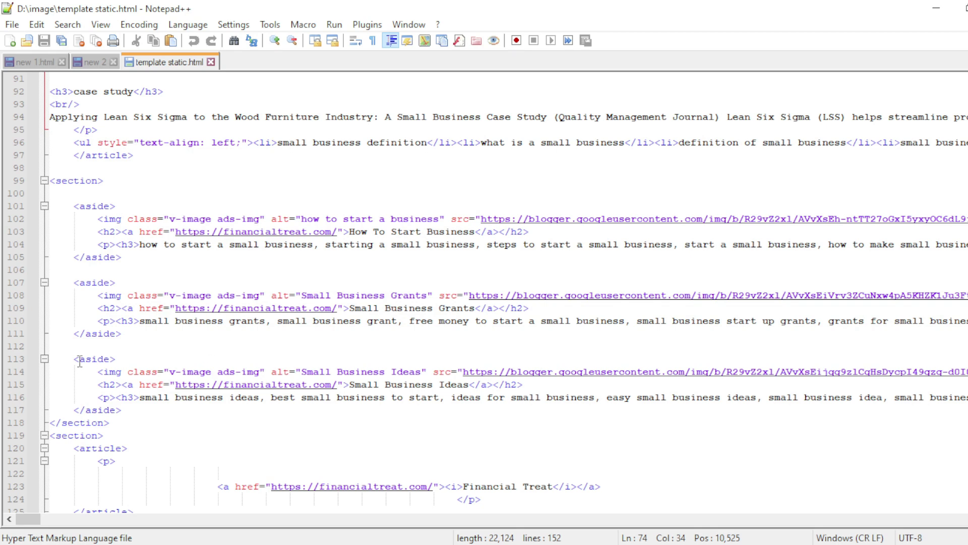
{"action": "left_click_drag", "start_coordinate": [75, 361], "coordinate": [138, 410]}
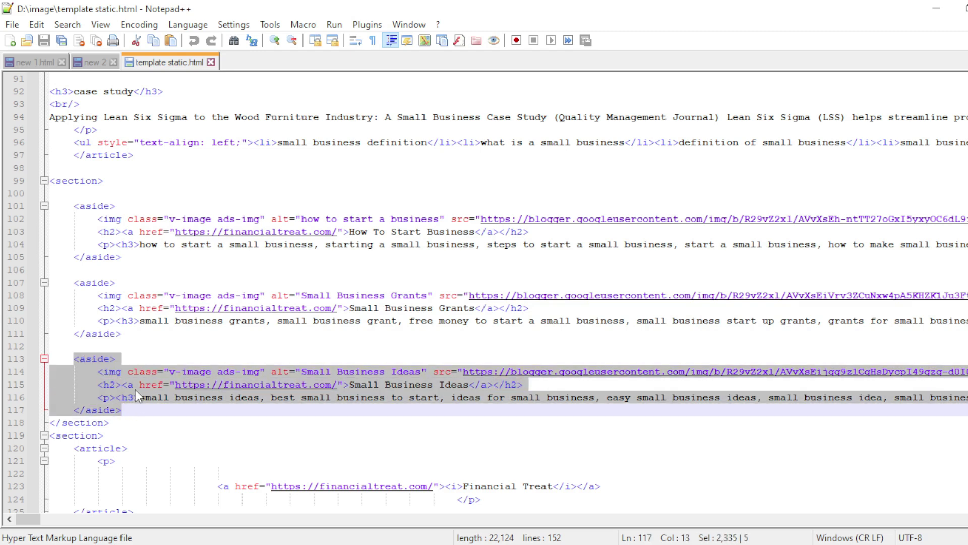
{"action": "right_click", "coordinate": [134, 389]}
{"action": "left_click", "coordinate": [189, 90]}
{"action": "left_click", "coordinate": [142, 409]}
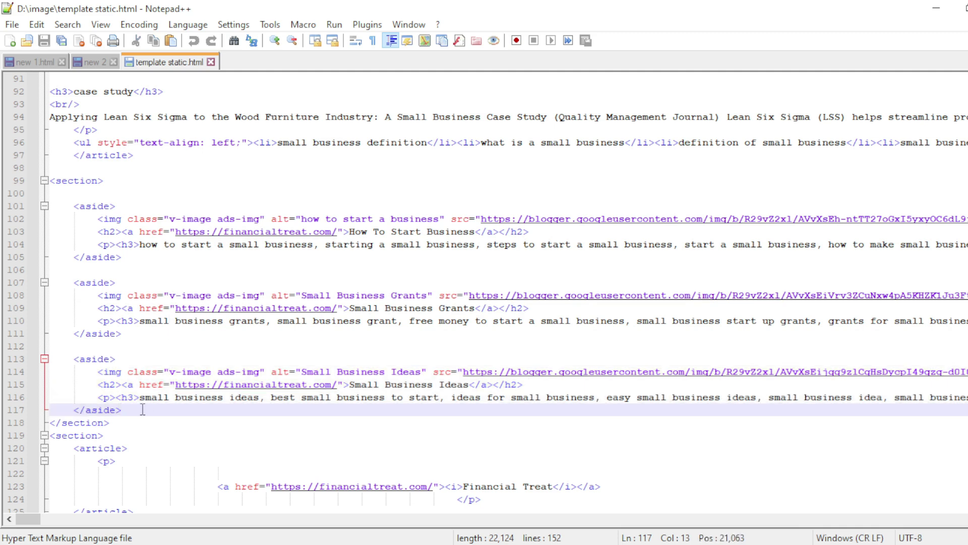
{"action": "key", "text": "Return"}
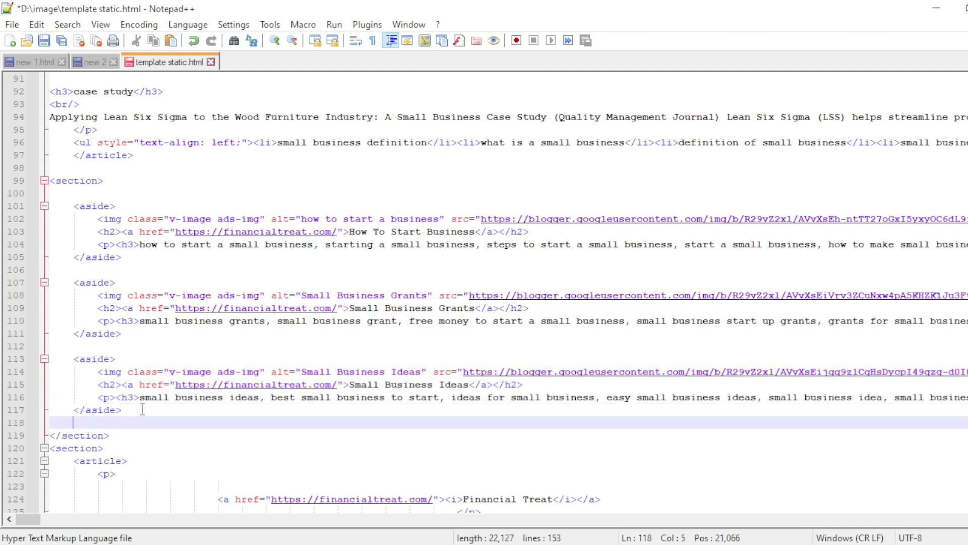
{"action": "key", "text": "ctrl+v"}
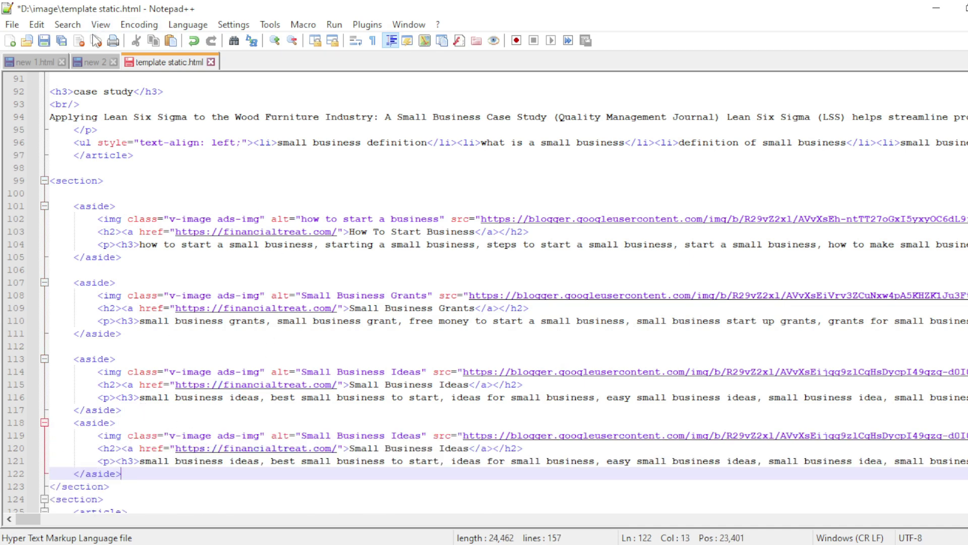
{"action": "left_click", "coordinate": [46, 41]}
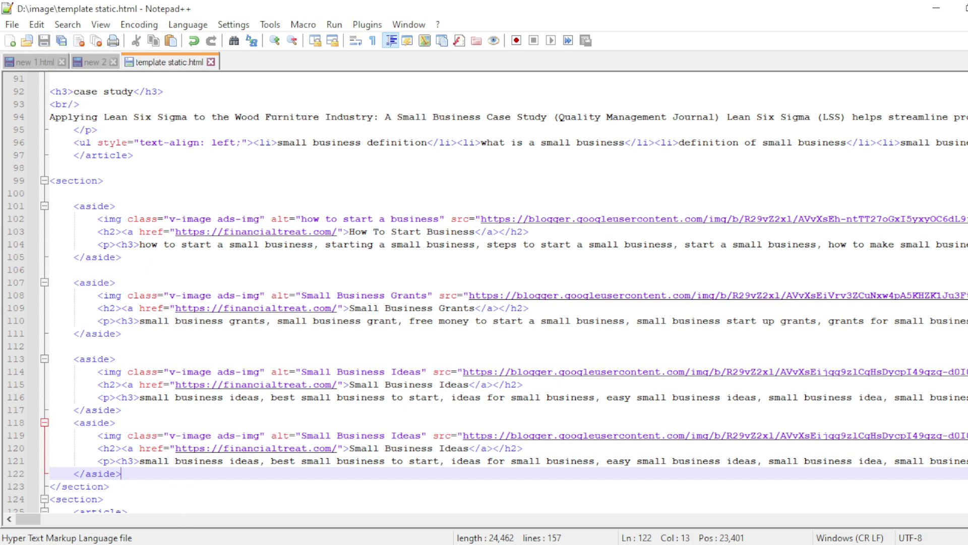
- Check the extra Small Business Ideas card in the refreshed browser preview, and return to Notepad++
{"action": "key", "text": "alt+Tab"}
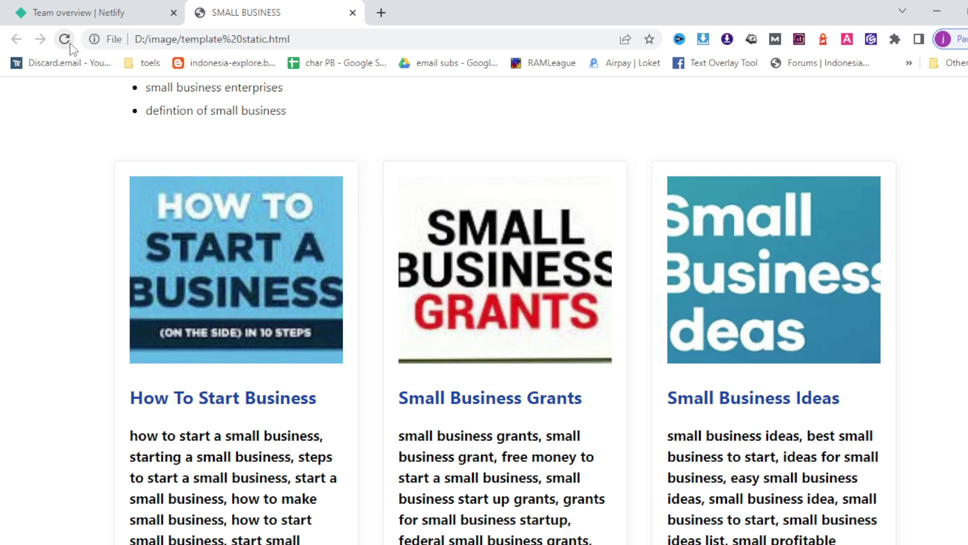
{"action": "scroll", "coordinate": [112, 144], "scroll_direction": "down", "scroll_amount": 7}
{"action": "scroll", "coordinate": [112, 144], "scroll_direction": "down", "scroll_amount": 20}
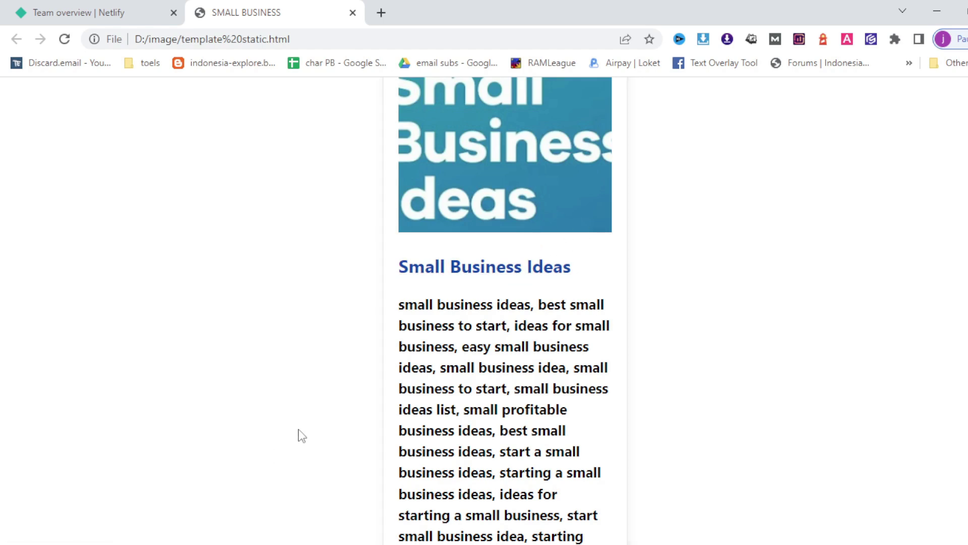
{"action": "key", "text": "alt+Tab"}
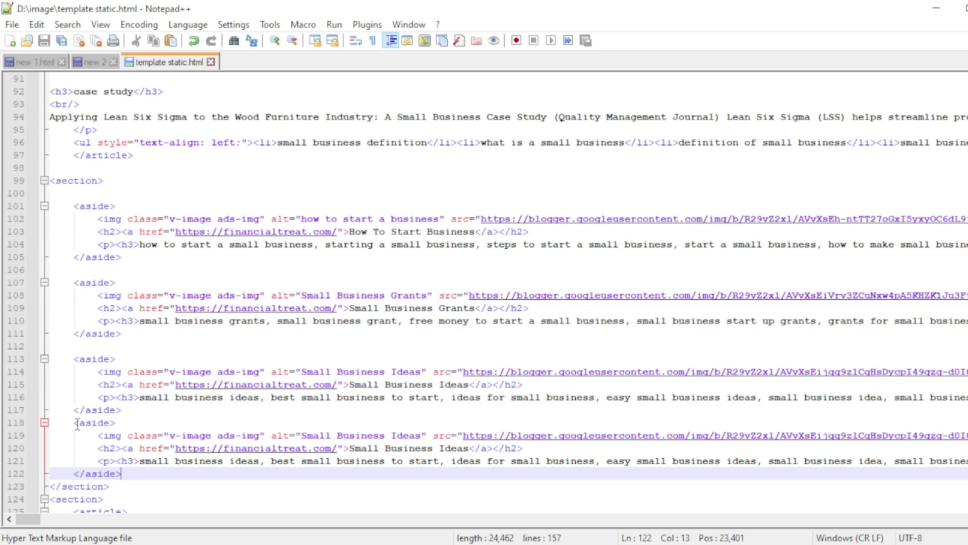
- Delete the duplicated Small Business Ideas aside block with its leftover empty line, and save the file
{"action": "left_click_drag", "start_coordinate": [76, 423], "coordinate": [138, 475]}
{"action": "key", "text": "Delete"}
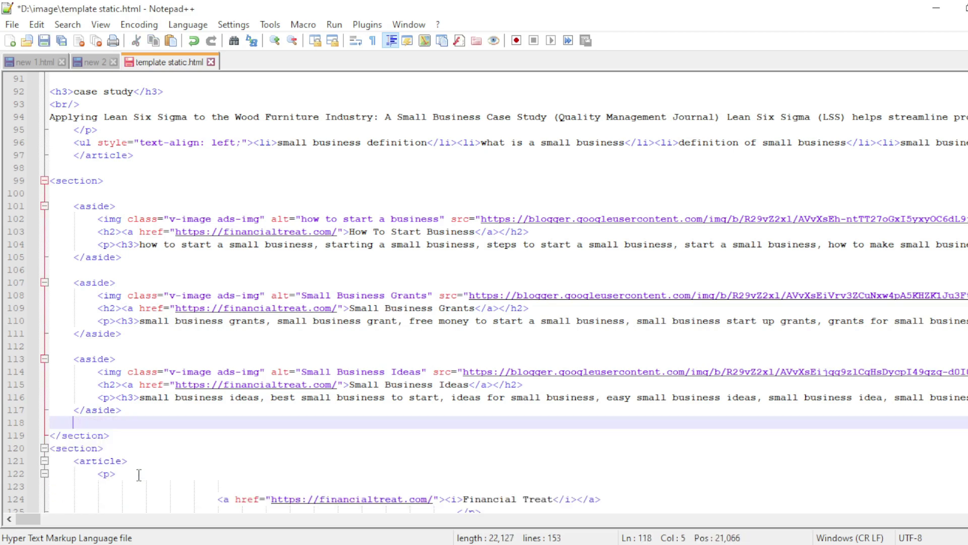
{"action": "key", "text": "BackSpace"}
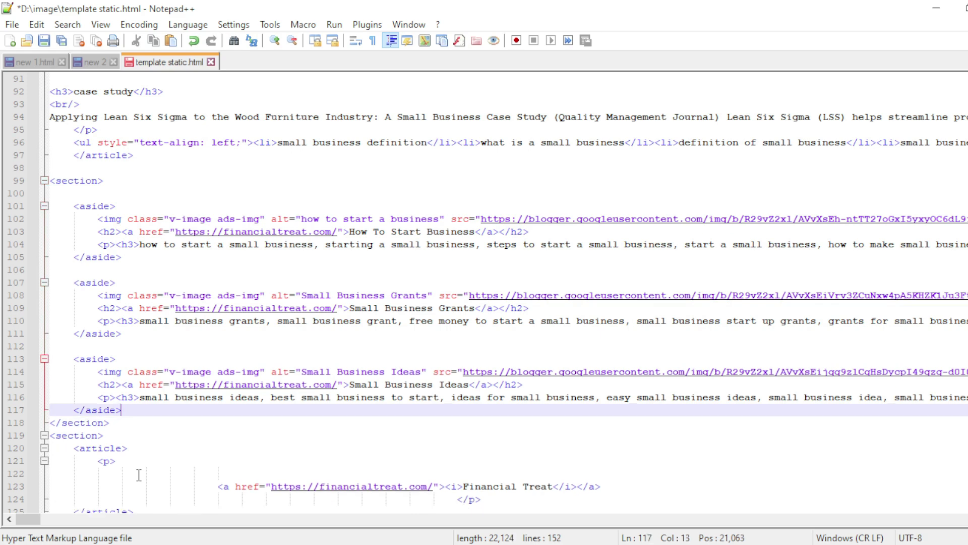
{"action": "left_click", "coordinate": [44, 41]}
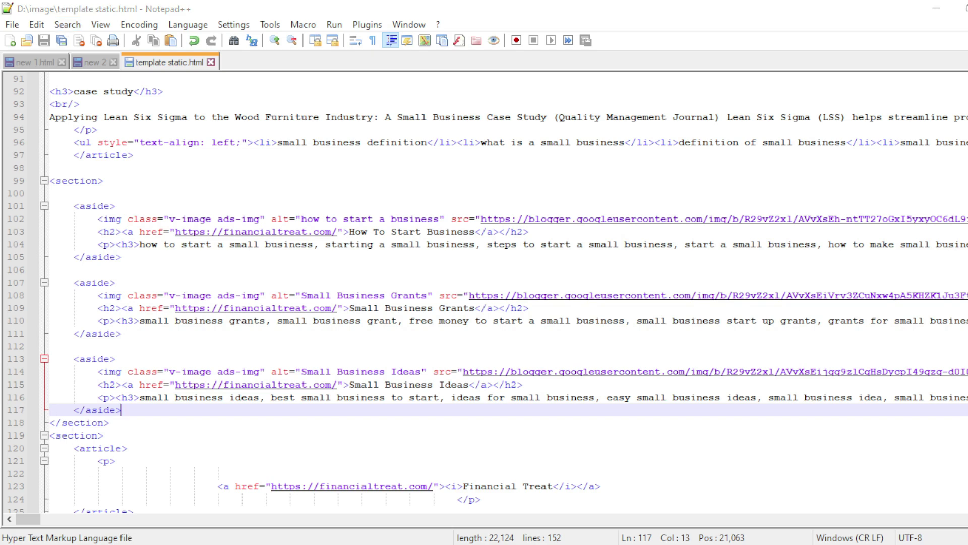
- Check the article cards and keyword list in the refreshed browser preview of the template page
{"action": "key", "text": "alt+Tab"}
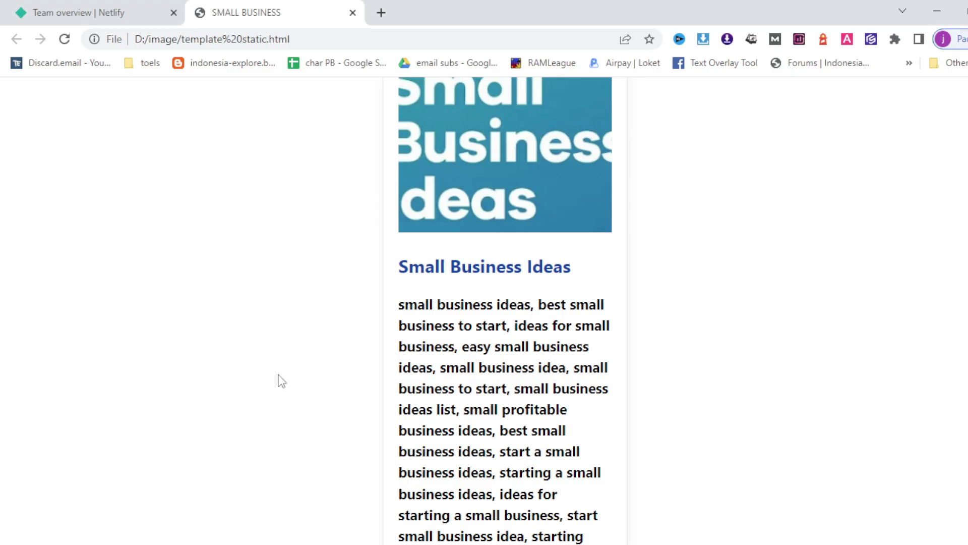
{"action": "left_click", "coordinate": [72, 42]}
{"action": "scroll", "coordinate": [321, 220], "scroll_direction": "up", "scroll_amount": 10}
{"action": "scroll", "coordinate": [320, 220], "scroll_direction": "up", "scroll_amount": 10}
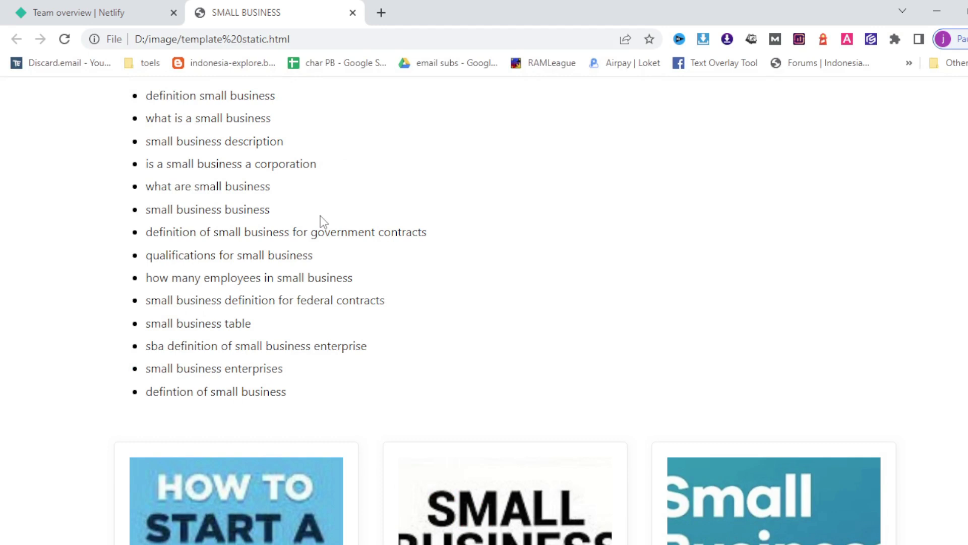
- Look over the manual deploy area on the Netlify team overview page
{"action": "left_click", "coordinate": [143, 9]}
{"action": "scroll", "coordinate": [206, 115], "scroll_direction": "down", "scroll_amount": 3}
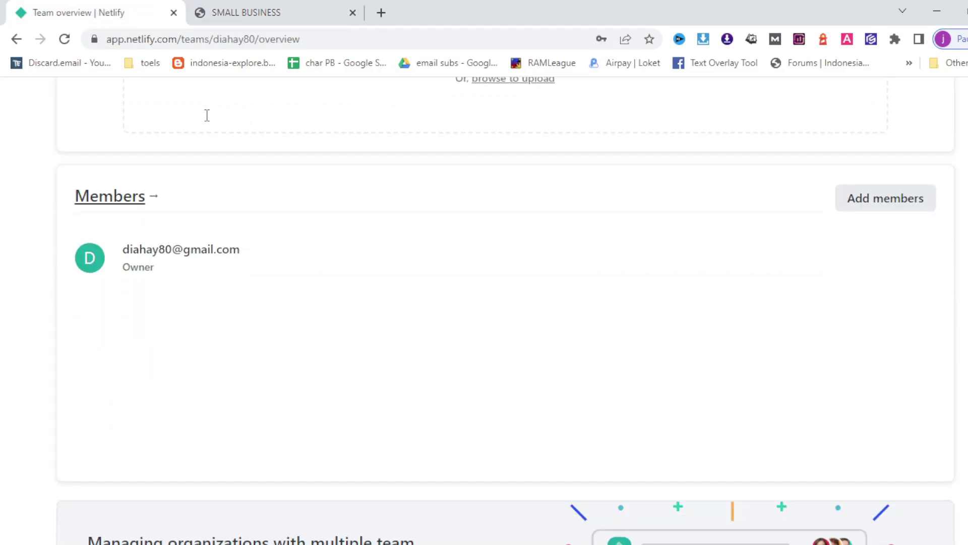
{"action": "scroll", "coordinate": [245, 190], "scroll_direction": "up", "scroll_amount": 3}
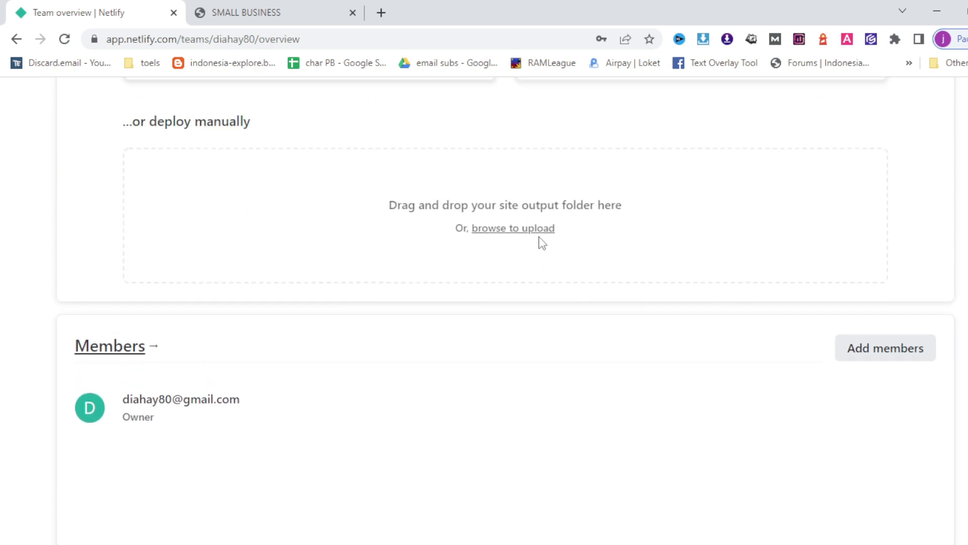
{"action": "scroll", "coordinate": [262, 440], "scroll_direction": "down", "scroll_amount": 1}
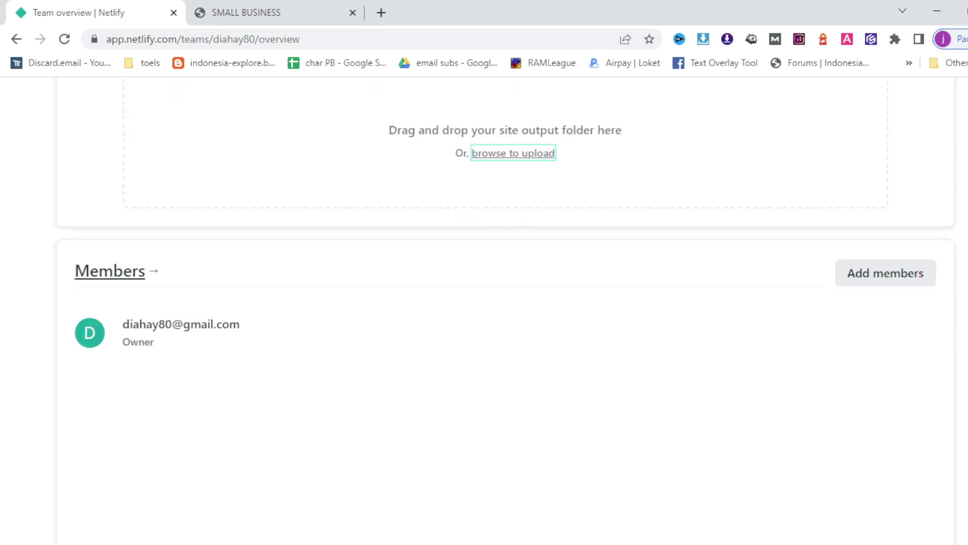
- Create a new folder named netlify inside the image folder on drive D in File Explorer
{"action": "key", "text": "alt+Tab"}
{"action": "left_click_drag", "start_coordinate": [493, 258], "coordinate": [443, 49]}
{"action": "left_click", "coordinate": [577, 318]}
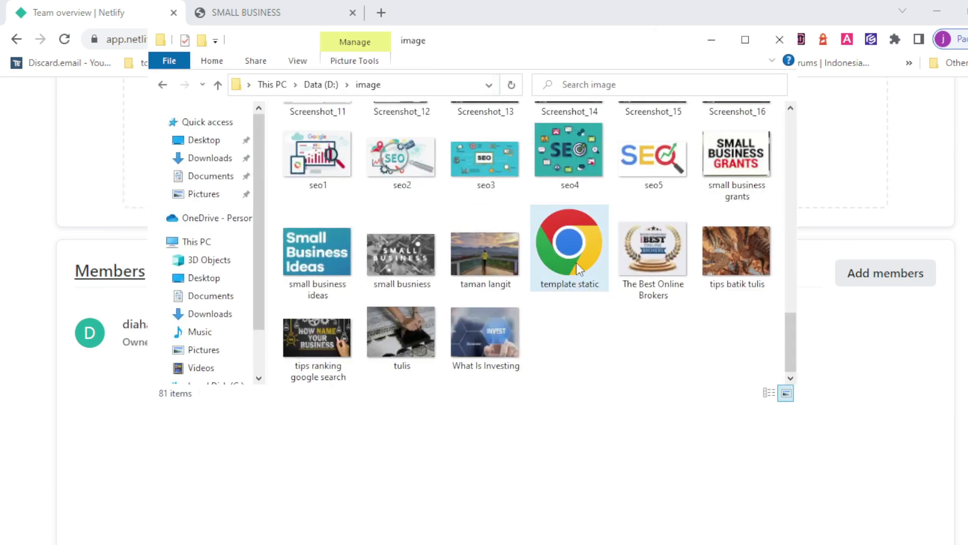
{"action": "right_click", "coordinate": [605, 353]}
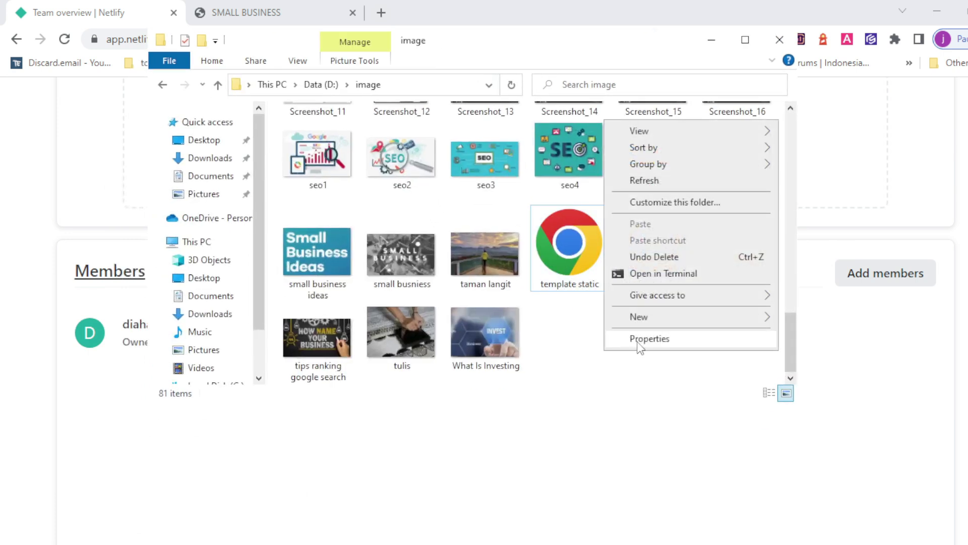
{"action": "mouse_move", "coordinate": [668, 324]}
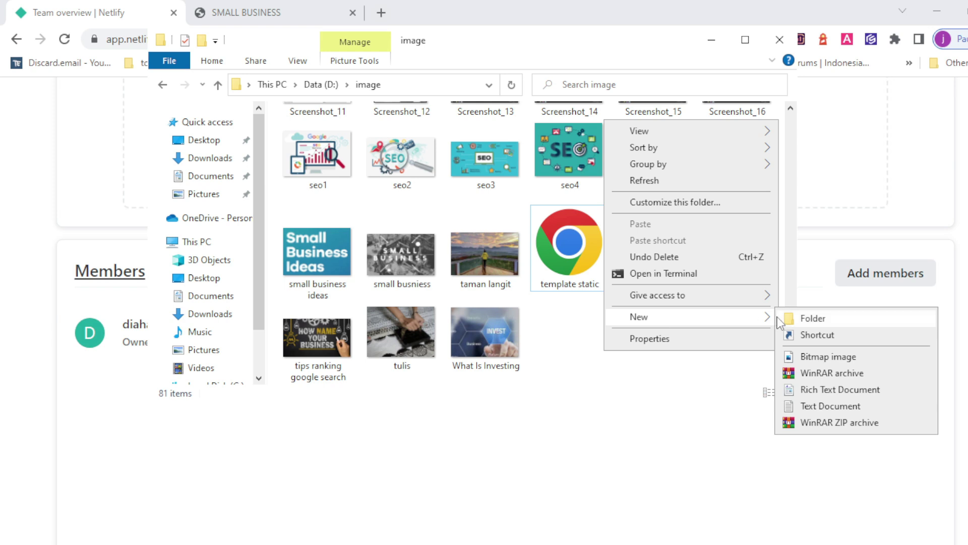
{"action": "left_click", "coordinate": [810, 319]}
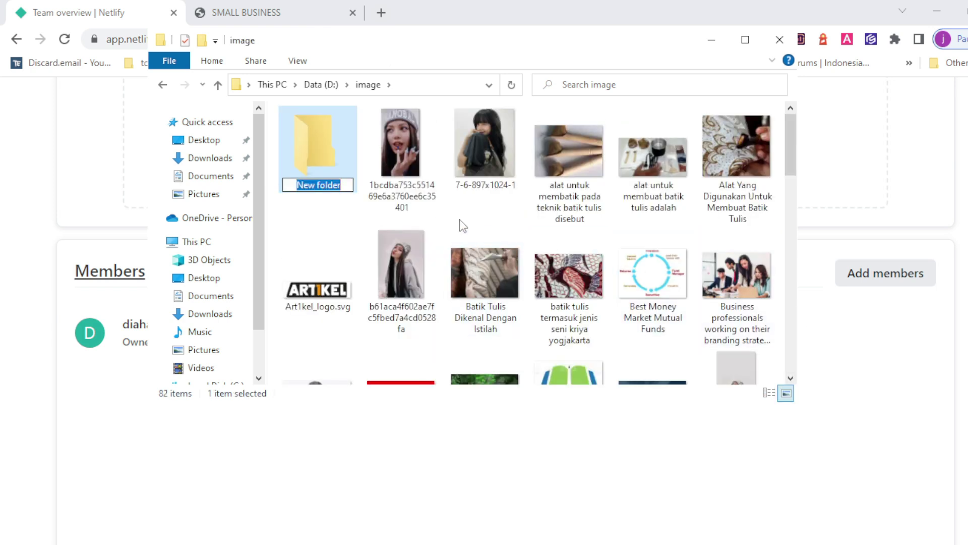
{"action": "type", "text": "net"}
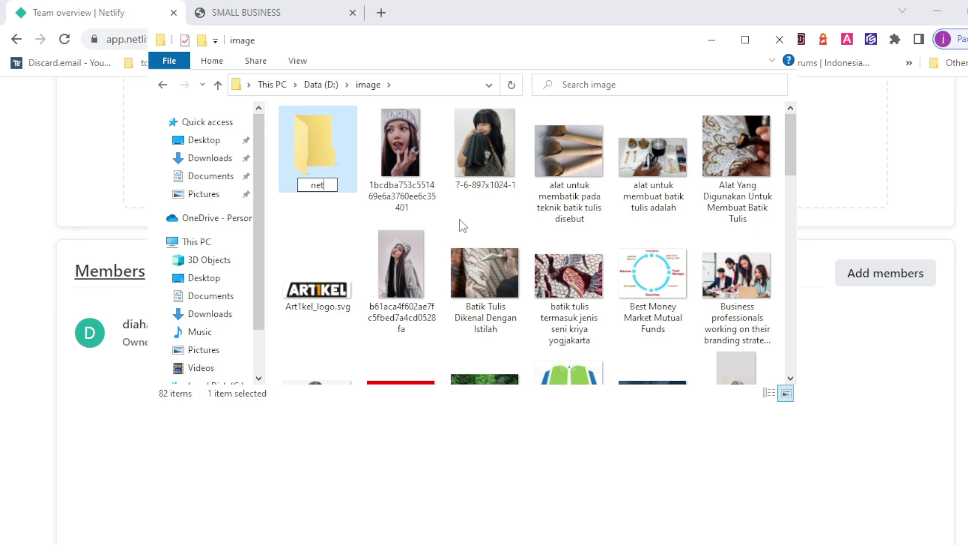
{"action": "type", "text": "lify"}
{"action": "key", "text": "Return"}
- Move the template static file from the image folder into the netlify folder, and close File Explorer
{"action": "scroll", "coordinate": [650, 310], "scroll_direction": "down", "scroll_amount": 10}
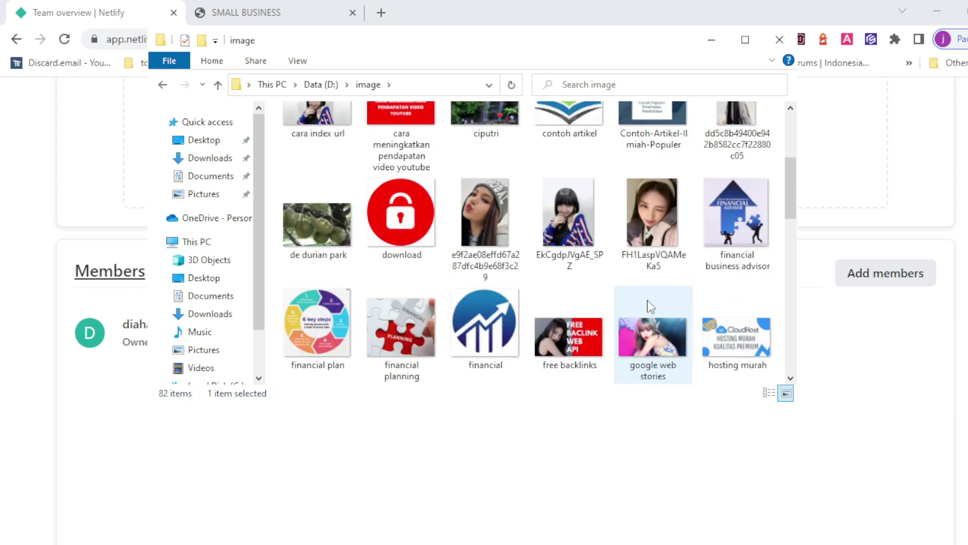
{"action": "scroll", "coordinate": [651, 310], "scroll_direction": "down", "scroll_amount": 5}
{"action": "left_click", "coordinate": [663, 240]}
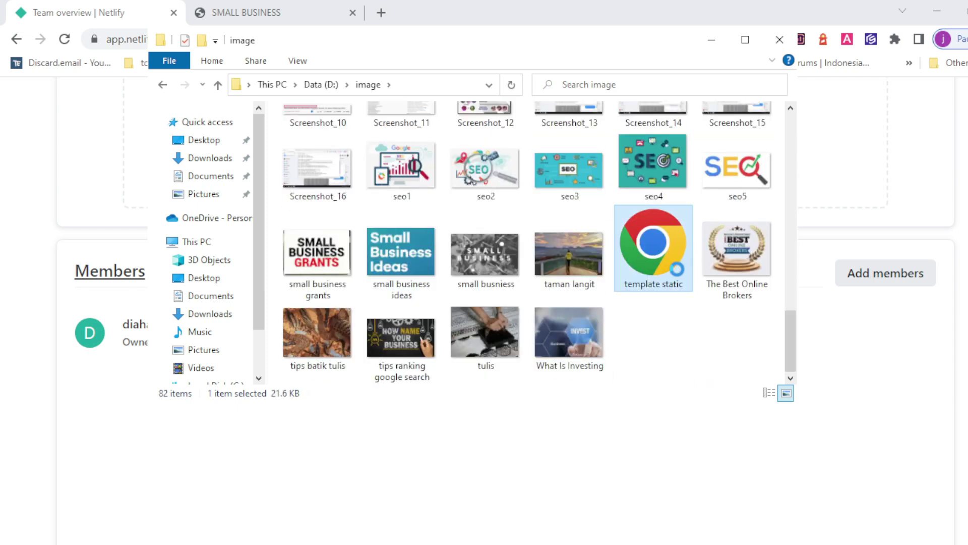
{"action": "right_click", "coordinate": [665, 260]}
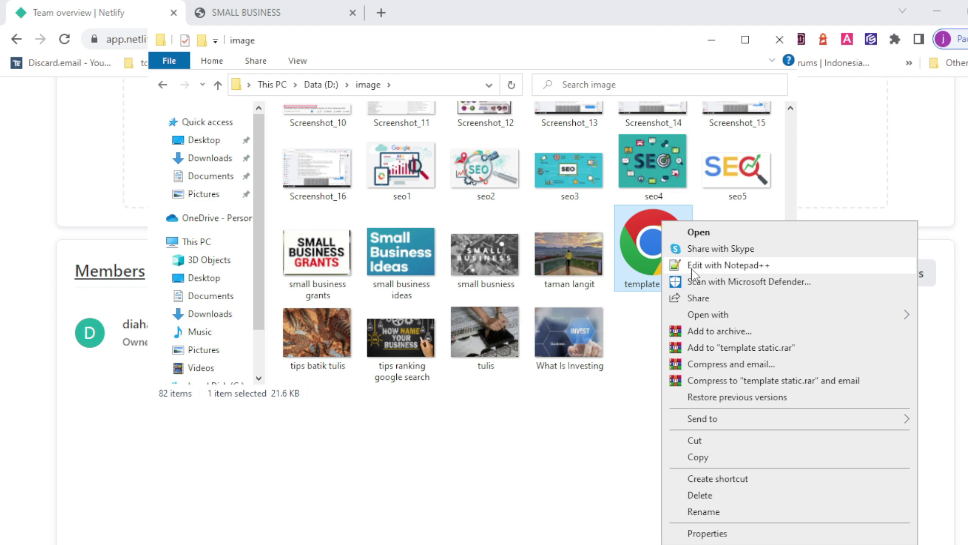
{"action": "left_click", "coordinate": [705, 442]}
{"action": "scroll", "coordinate": [415, 328], "scroll_direction": "up", "scroll_amount": 15}
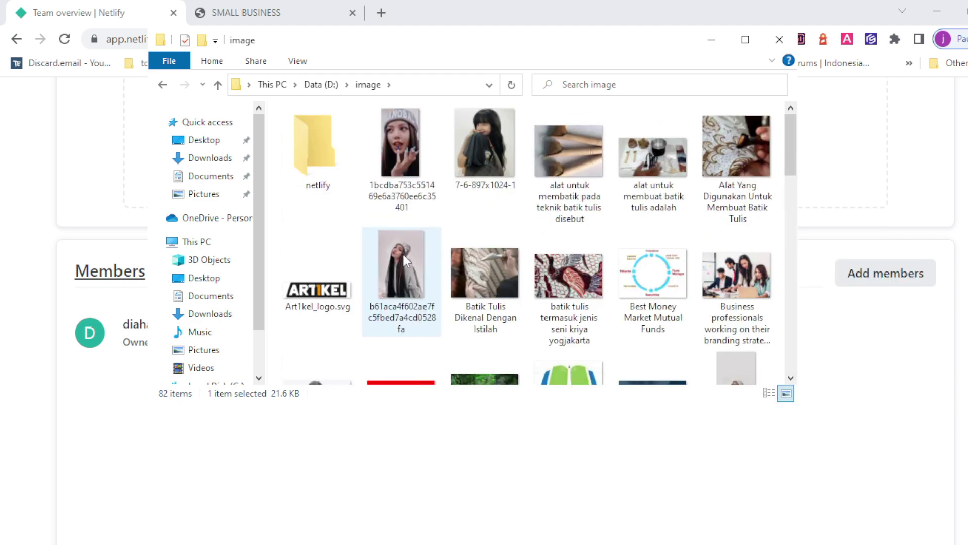
{"action": "double_click", "coordinate": [311, 121]}
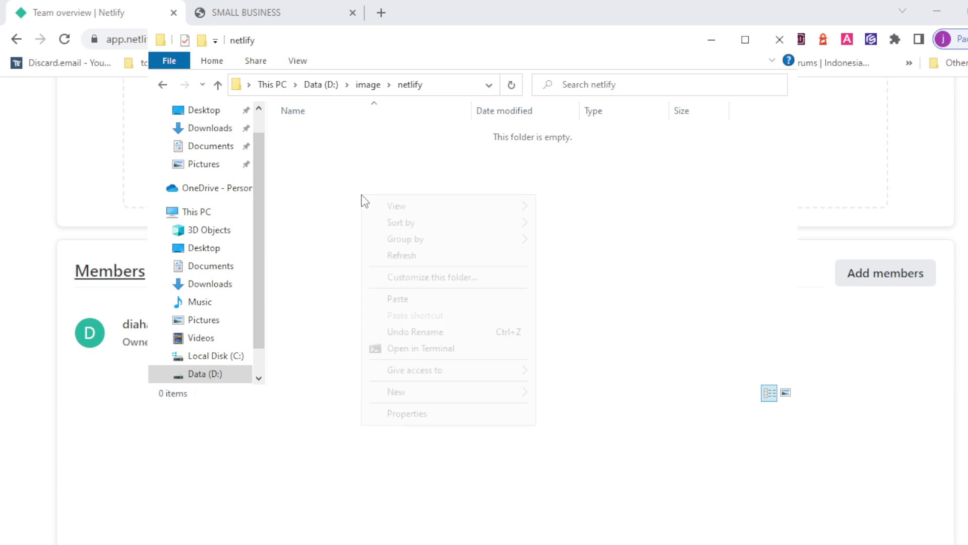
{"action": "right_click", "coordinate": [365, 201]}
{"action": "left_click", "coordinate": [414, 301]}
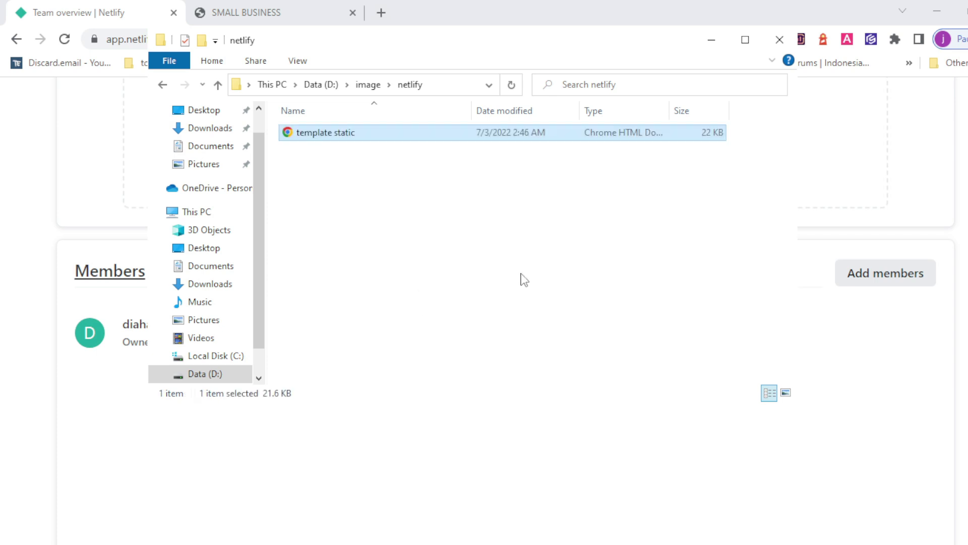
{"action": "left_click", "coordinate": [779, 40]}
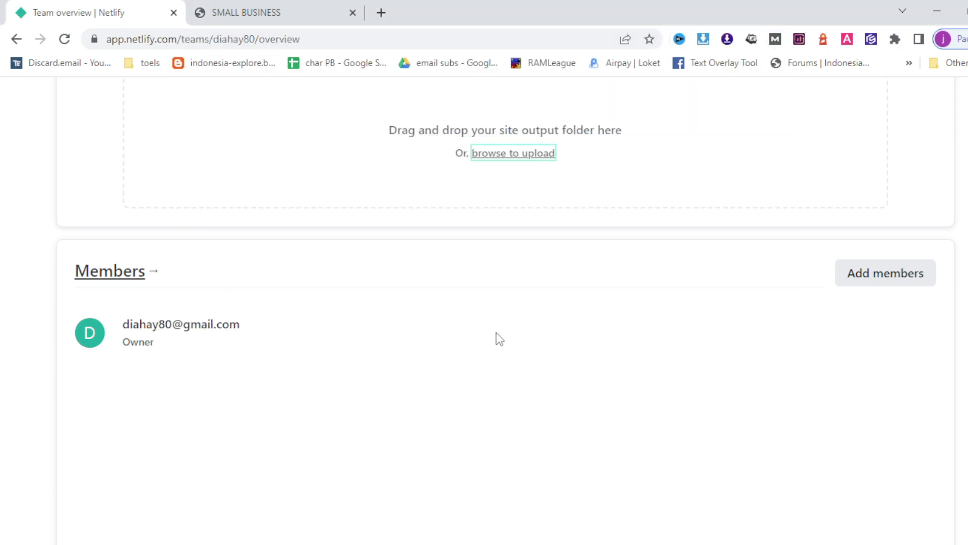
- Upload the netlify folder from the image folder on drive D as a manual deploy on Netlify
{"action": "scroll", "coordinate": [521, 173], "scroll_direction": "up", "scroll_amount": 1}
{"action": "left_click", "coordinate": [8, 237]}
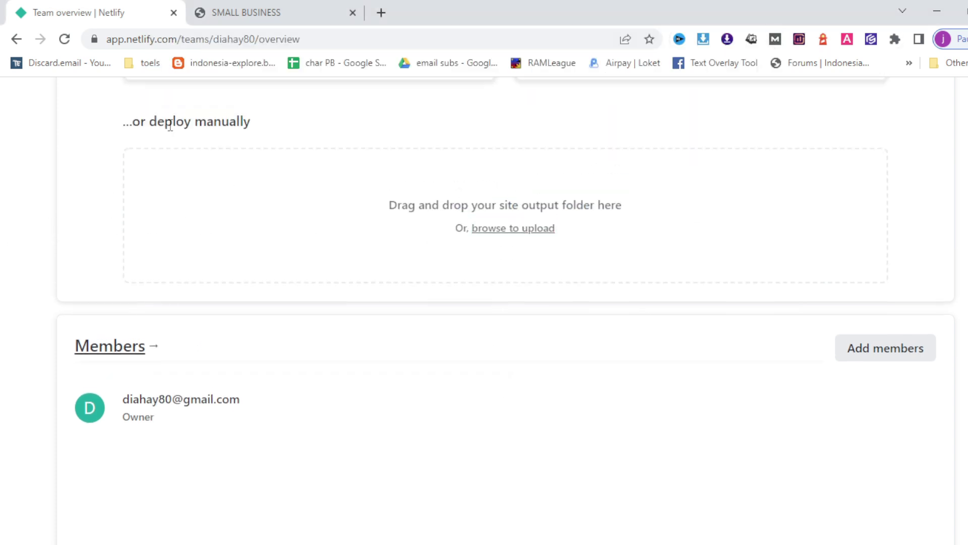
{"action": "left_click", "coordinate": [506, 238]}
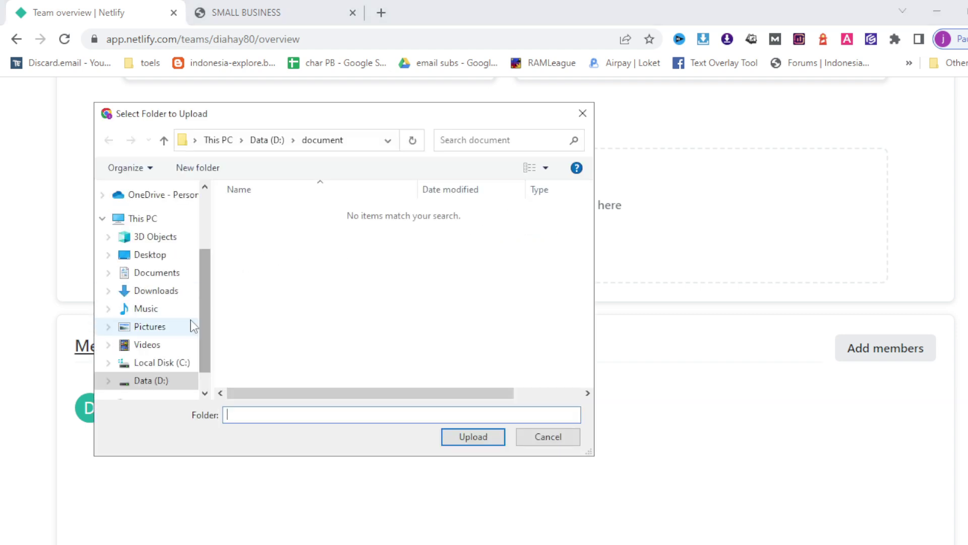
{"action": "left_click", "coordinate": [160, 382]}
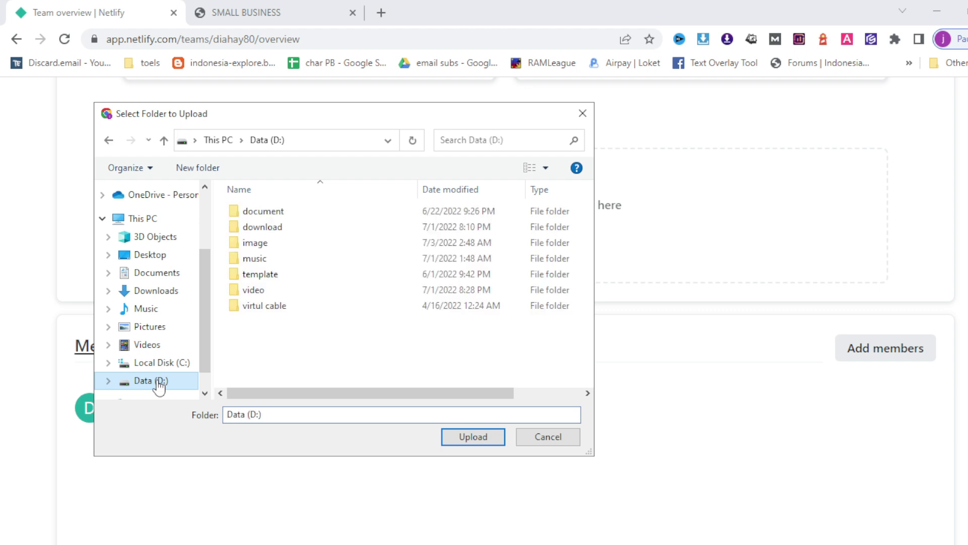
{"action": "double_click", "coordinate": [256, 245]}
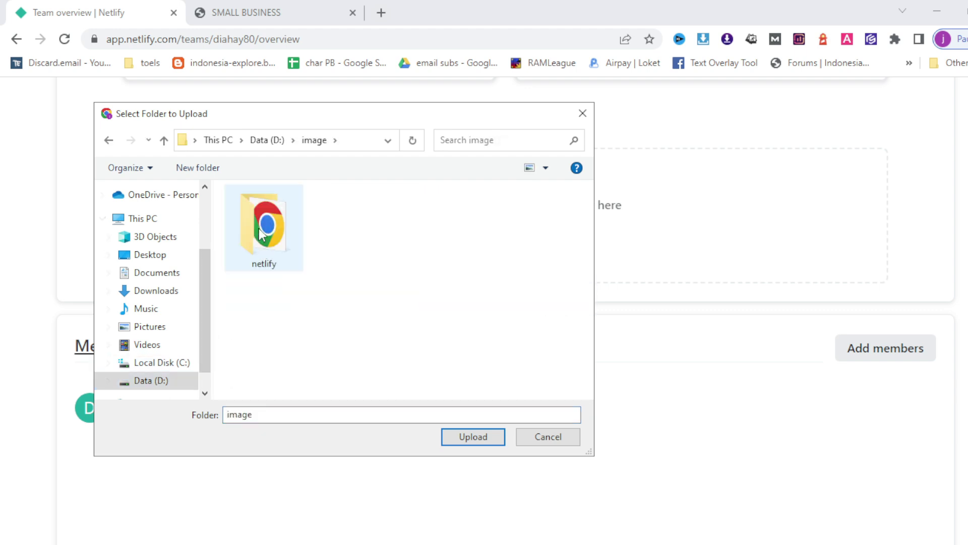
{"action": "left_click", "coordinate": [263, 249]}
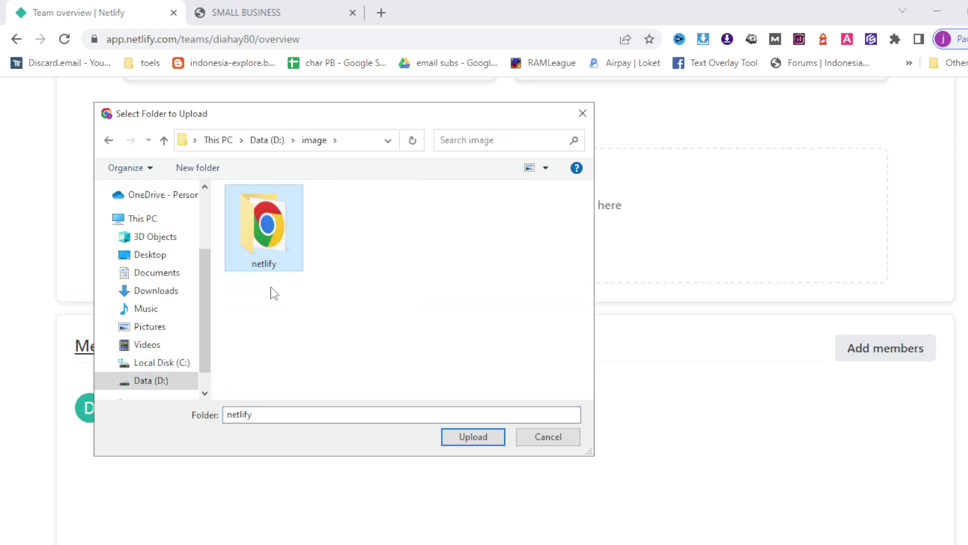
{"action": "double_click", "coordinate": [262, 219]}
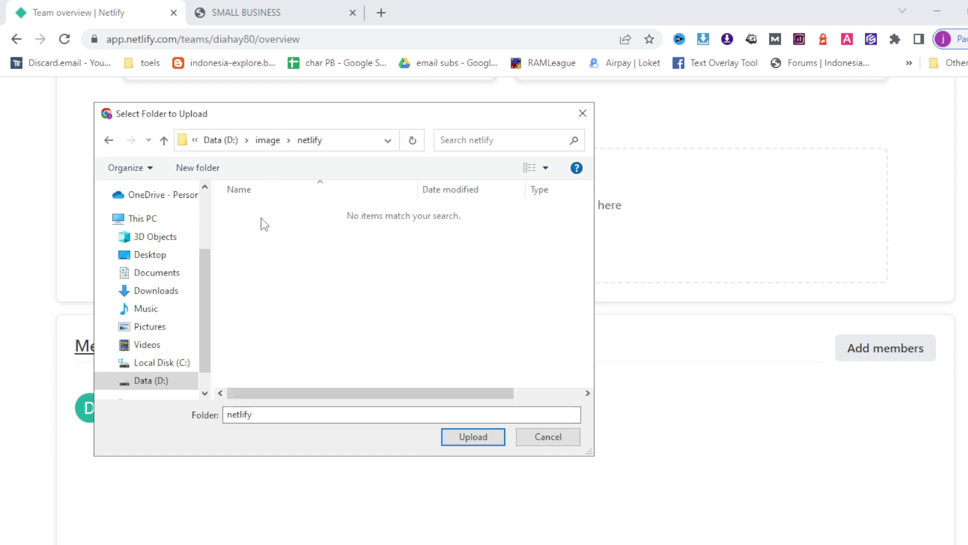
{"action": "left_click", "coordinate": [109, 139]}
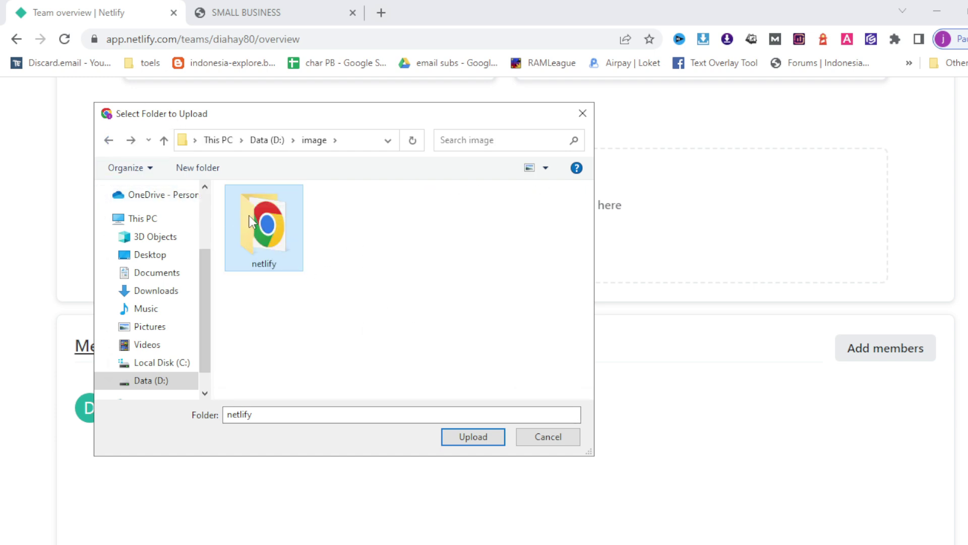
{"action": "left_click", "coordinate": [473, 443]}
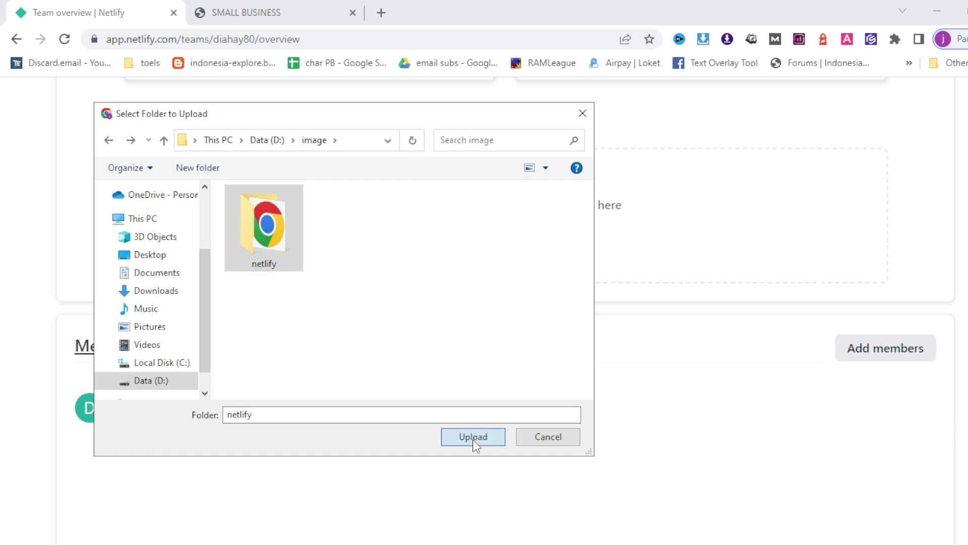
{"action": "left_click", "coordinate": [588, 121]}
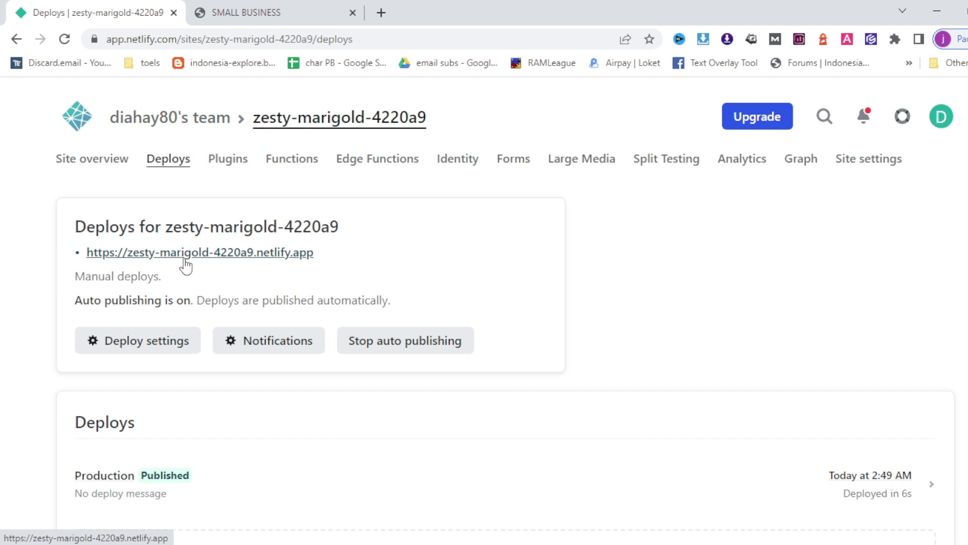
- Open the deployed site's overview and examine its address, settings options and getting-started steps
{"action": "left_click", "coordinate": [143, 342]}
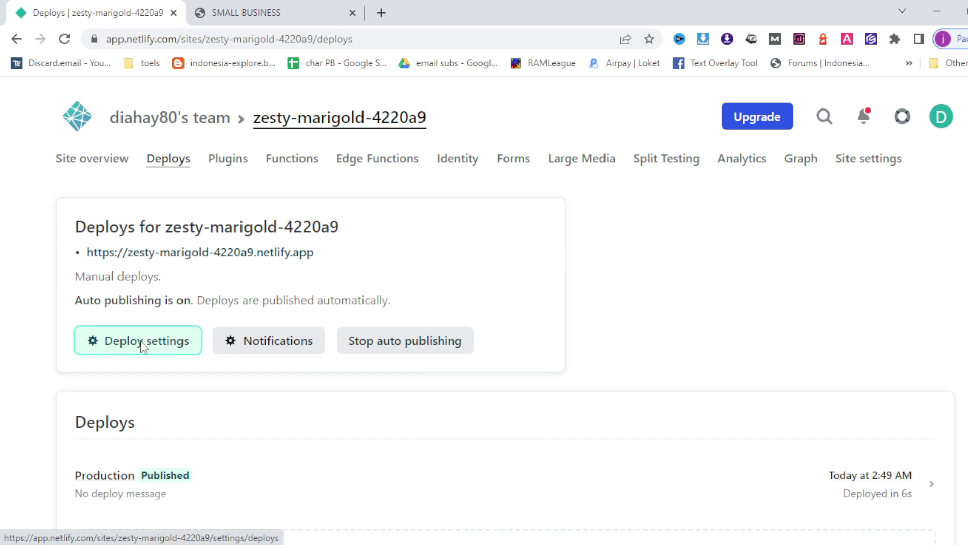
{"action": "left_click", "coordinate": [87, 163]}
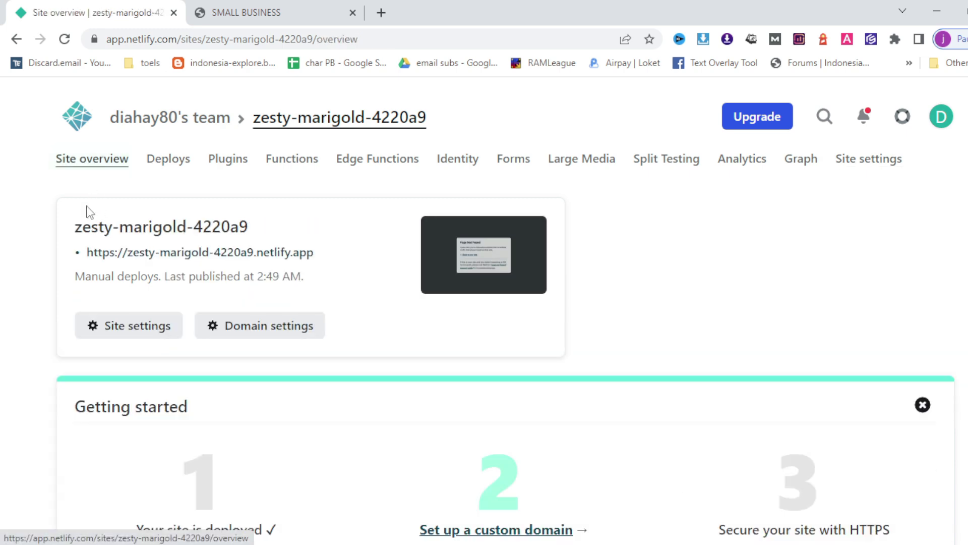
{"action": "scroll", "coordinate": [34, 319], "scroll_direction": "down", "scroll_amount": 1}
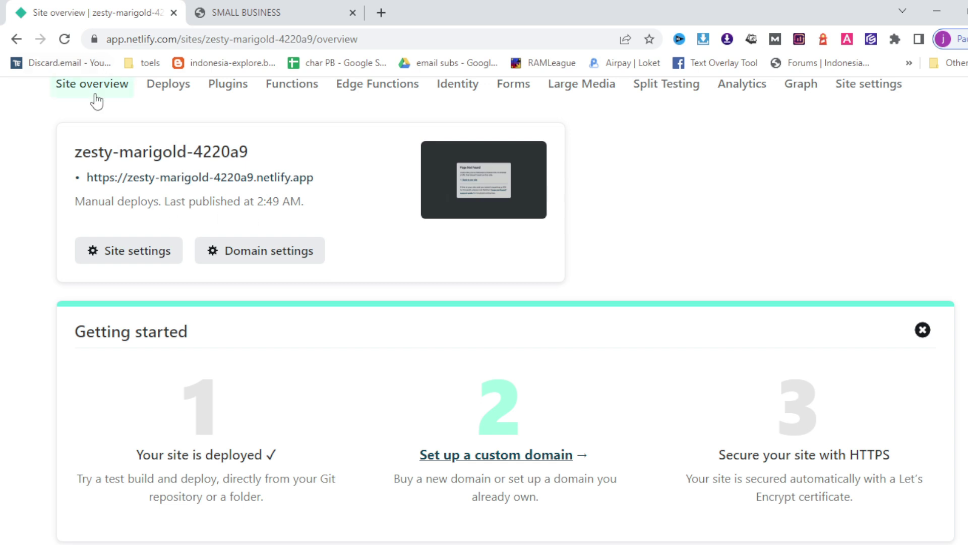
{"action": "scroll", "coordinate": [95, 97], "scroll_direction": "up", "scroll_amount": 1}
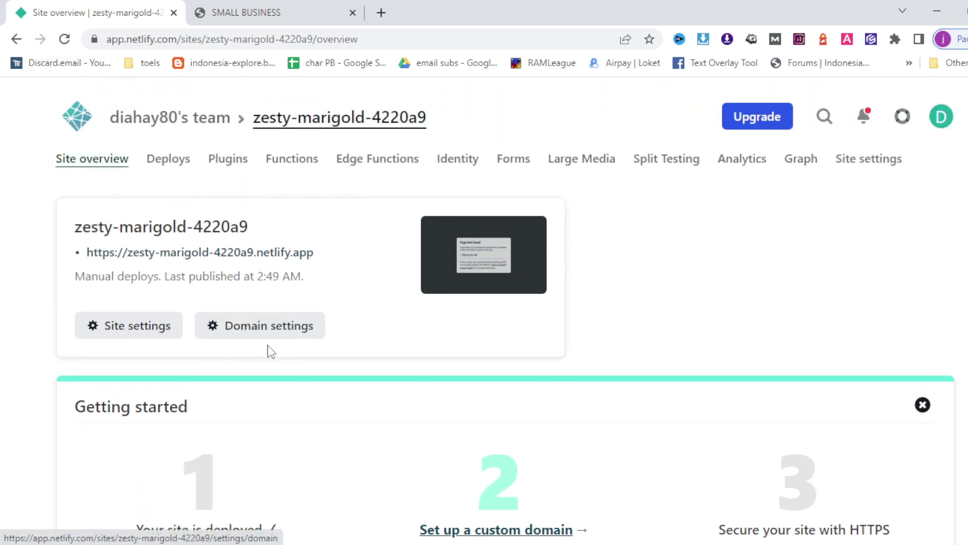
{"action": "scroll", "coordinate": [267, 351], "scroll_direction": "down", "scroll_amount": 2}
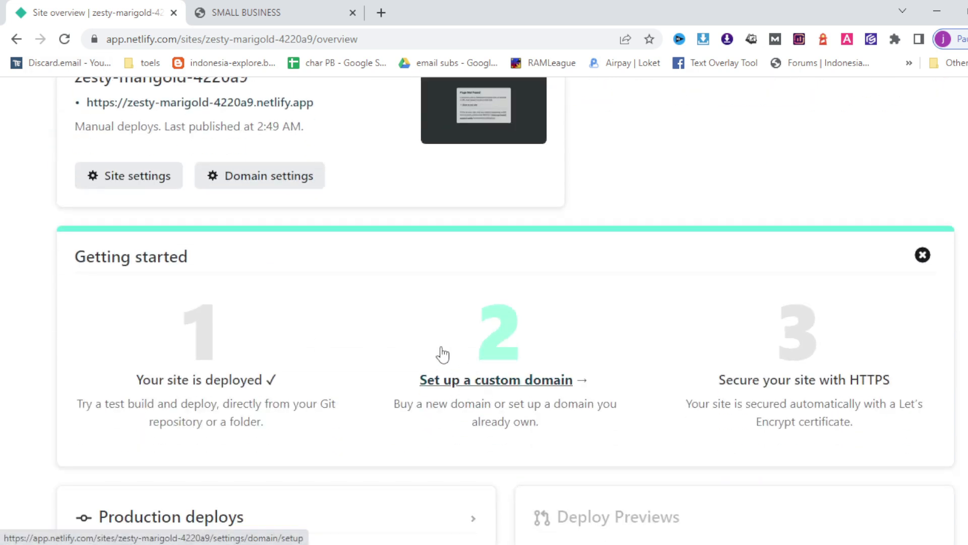
{"action": "scroll", "coordinate": [386, 347], "scroll_direction": "up", "scroll_amount": 1}
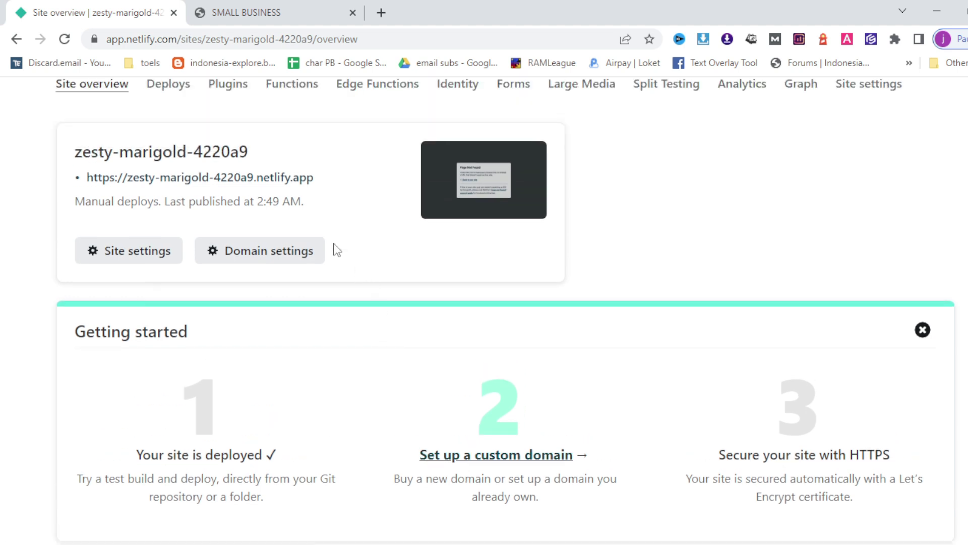
- Change the site name to small-business in the site's domain settings and save it
{"action": "left_click", "coordinate": [285, 256]}
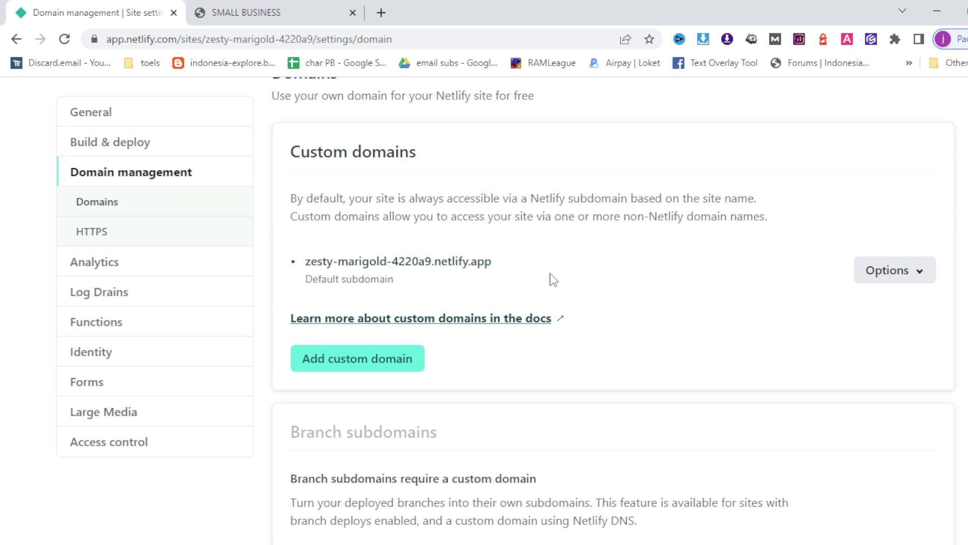
{"action": "scroll", "coordinate": [515, 298], "scroll_direction": "down", "scroll_amount": 3}
{"action": "scroll", "coordinate": [907, 215], "scroll_direction": "up", "scroll_amount": 1}
{"action": "left_click", "coordinate": [916, 202]}
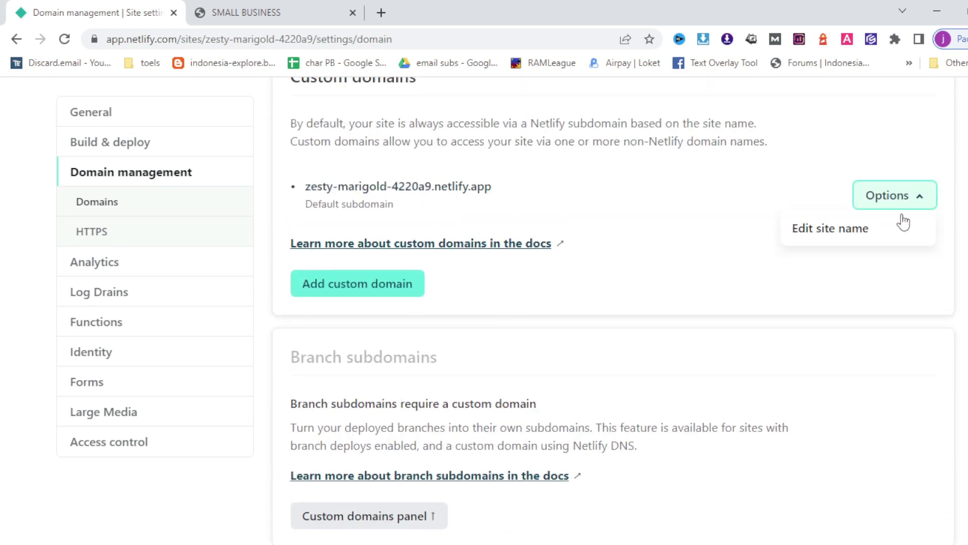
{"action": "left_click", "coordinate": [860, 237]}
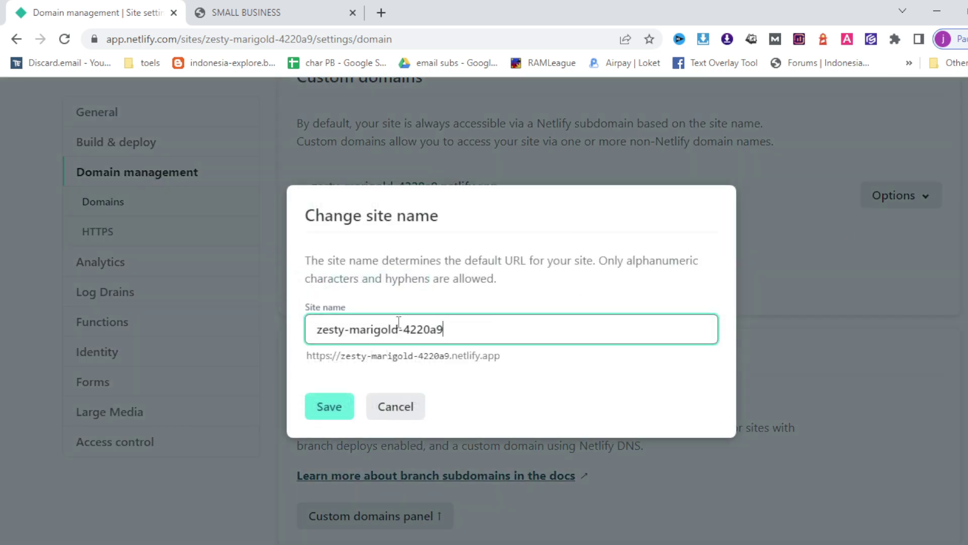
{"action": "left_click_drag", "start_coordinate": [461, 334], "coordinate": [260, 338]}
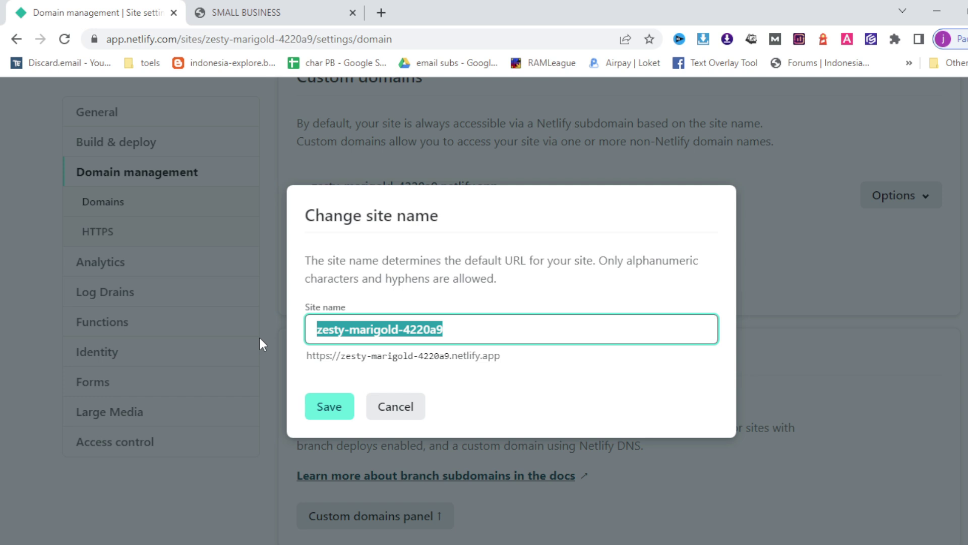
{"action": "type", "text": "small"}
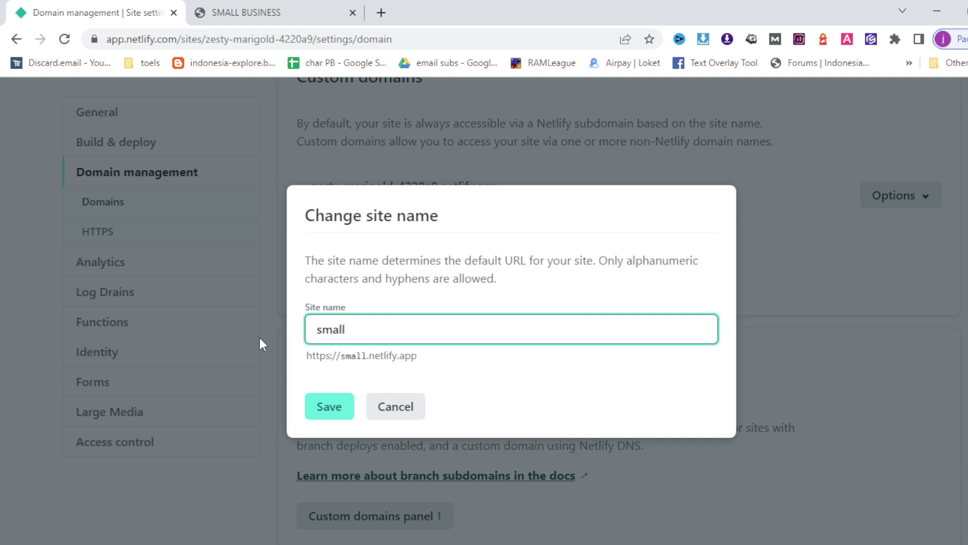
{"action": "type", "text": "-business"}
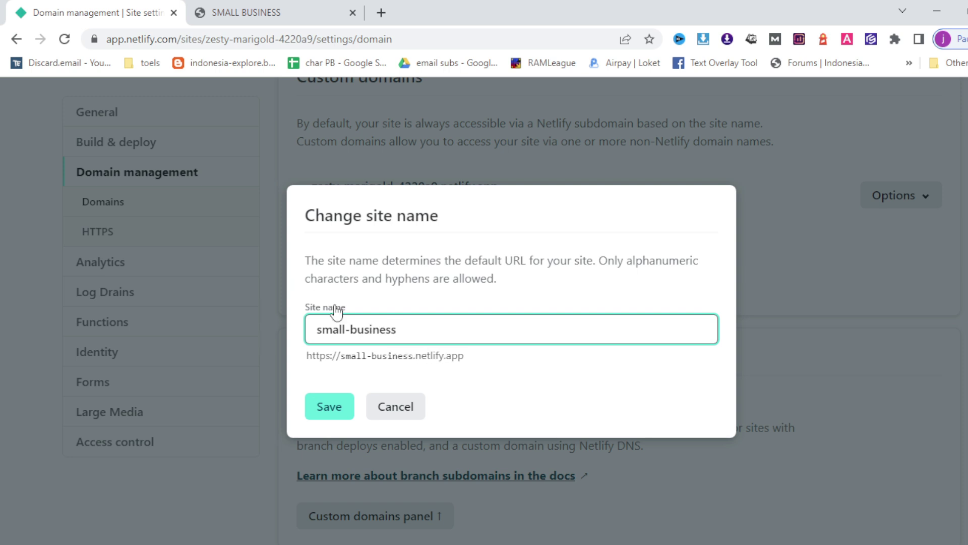
{"action": "left_click", "coordinate": [327, 407]}
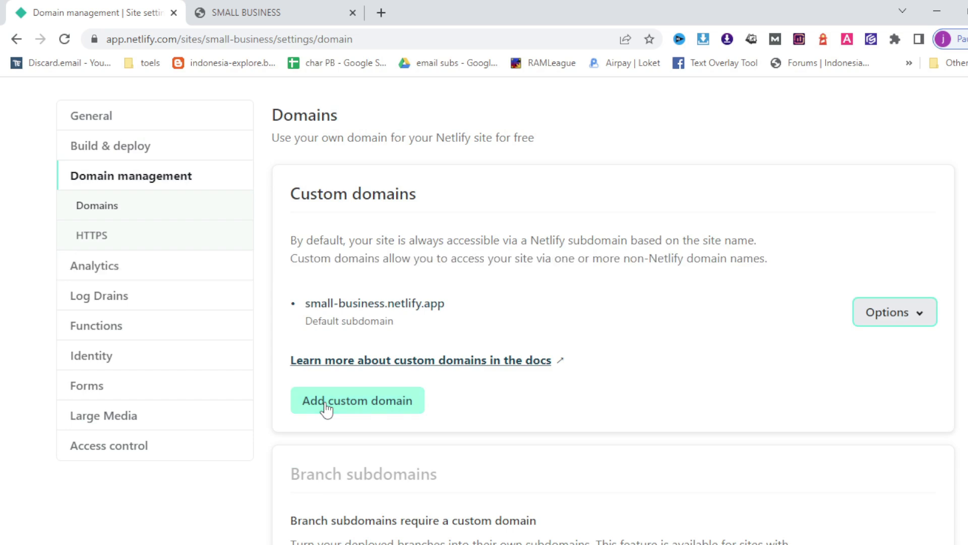
- Open the live small-business.netlify.app site from the site overview to check the page
{"action": "scroll", "coordinate": [785, 471], "scroll_direction": "down", "scroll_amount": 3}
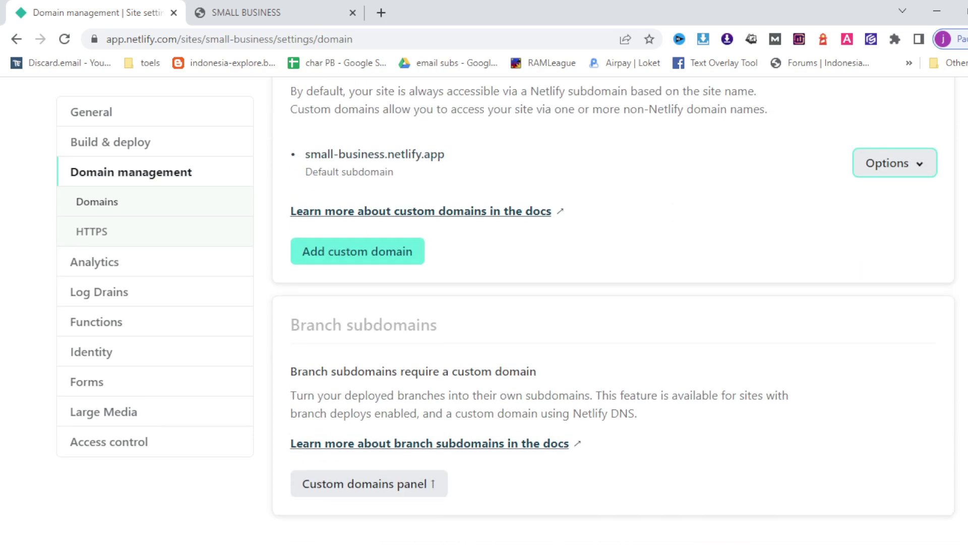
{"action": "scroll", "coordinate": [504, 303], "scroll_direction": "up", "scroll_amount": 7}
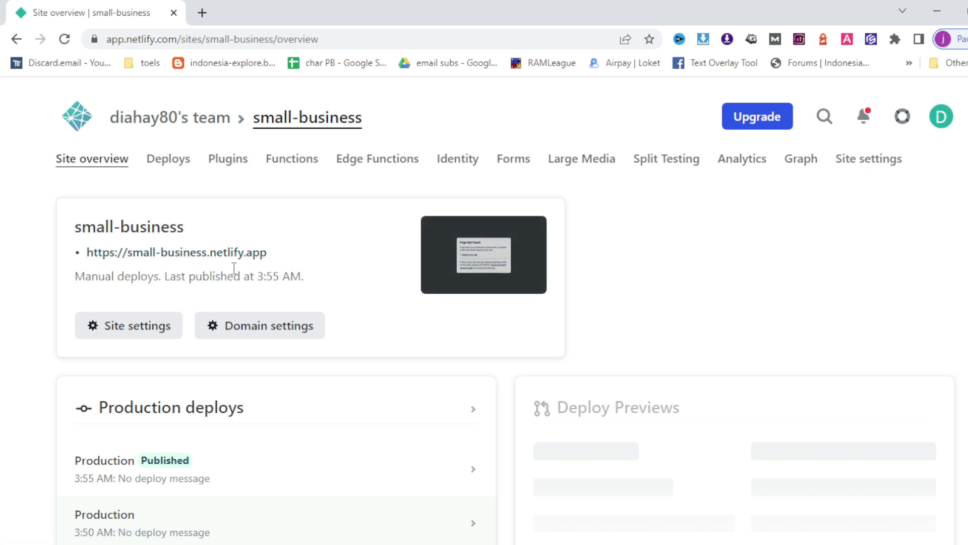
{"action": "left_click", "coordinate": [222, 253]}
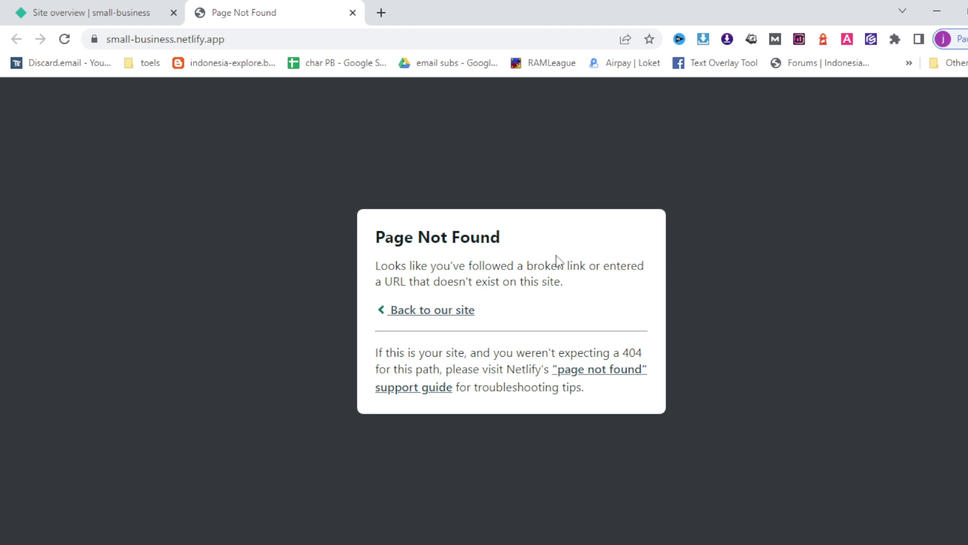
- In Notepad++, fill Netlify.toml with build command "npm run build", publish "/build", base "/" and a status 200 redirect from "/*" to "/index.html"; save it
{"action": "key", "text": "alt+Tab"}
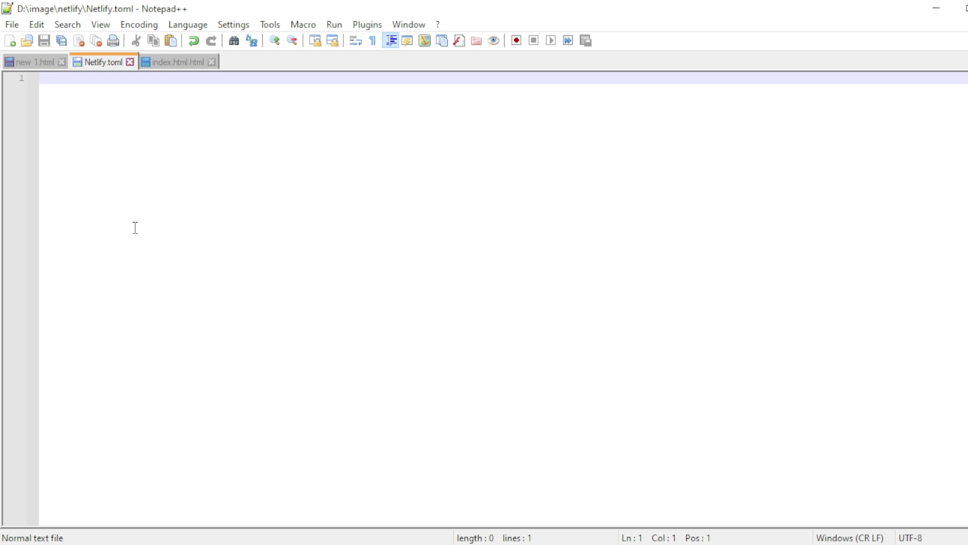
{"action": "type", "text": "[build]   command = \"npm run build\"   publish = \"/build\"   base =\"/\"  [[redirects]]   from = \"/*\"   to = \"/index.html\"   status = 200"}
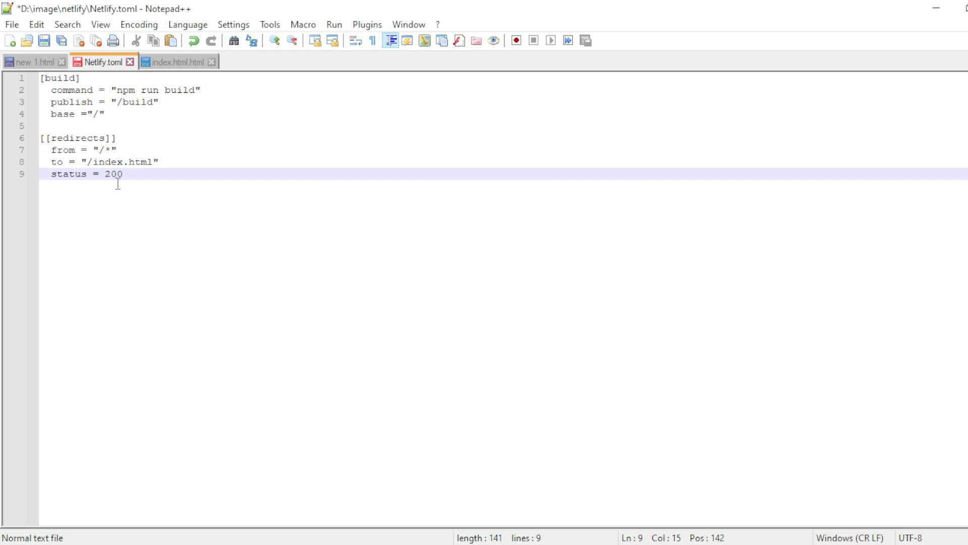
{"action": "left_click", "coordinate": [44, 41]}
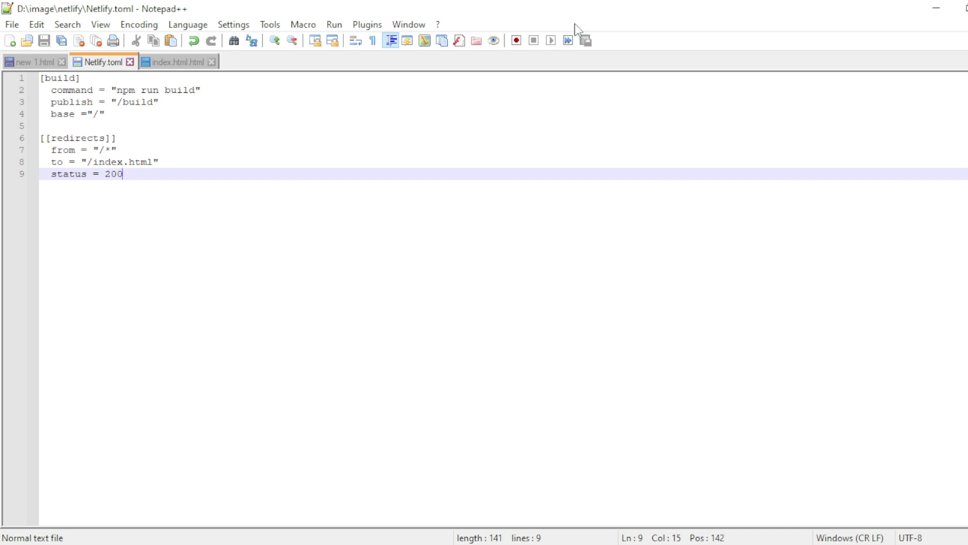
- Check the files in the netlify folder inside the image folder on drive D, and minimize File Explorer and Notepad++
{"action": "key", "text": "super+e"}
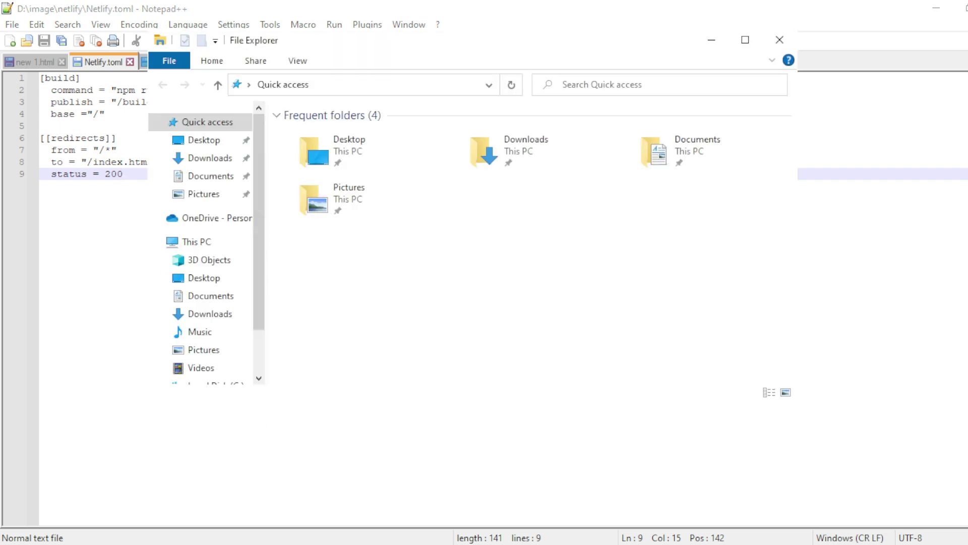
{"action": "scroll", "coordinate": [214, 348], "scroll_direction": "down", "scroll_amount": 2}
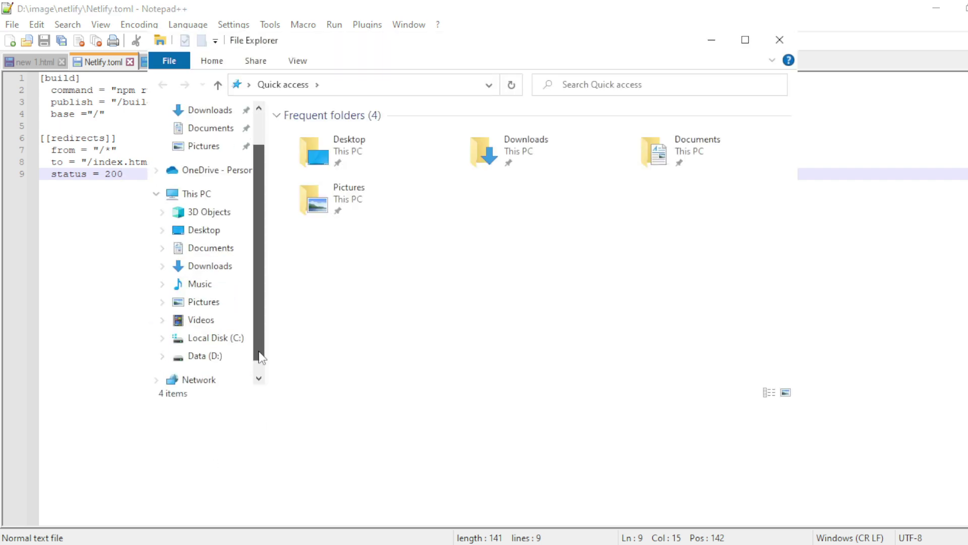
{"action": "left_click", "coordinate": [213, 339]}
{"action": "double_click", "coordinate": [314, 168]}
{"action": "double_click", "coordinate": [314, 173]}
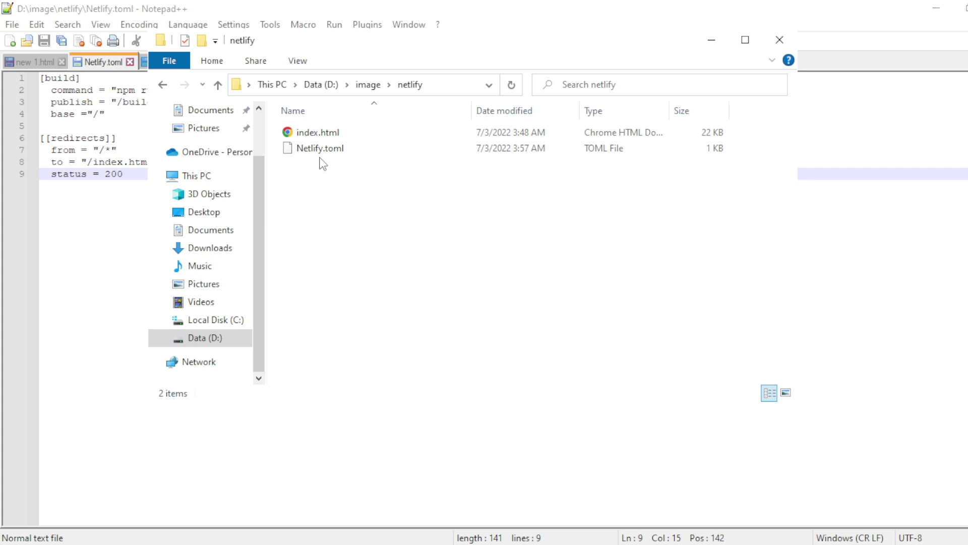
{"action": "left_click", "coordinate": [711, 42]}
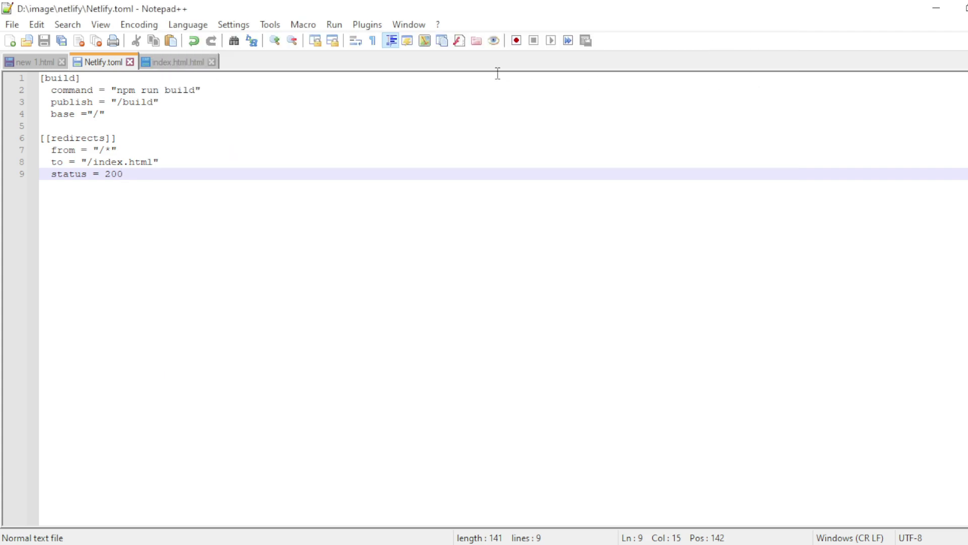
{"action": "left_click", "coordinate": [936, 8]}
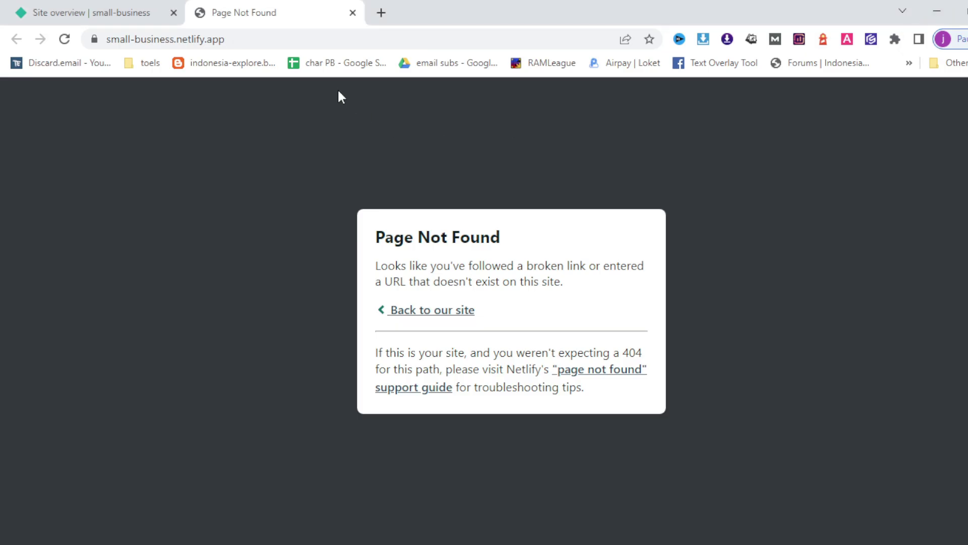
- Upload the netlify folder from the image folder on drive D as a new manual deploy of the small-business site
{"action": "left_click", "coordinate": [76, 14]}
{"action": "left_click", "coordinate": [177, 165]}
{"action": "scroll", "coordinate": [173, 161], "scroll_direction": "down", "scroll_amount": 5}
{"action": "scroll", "coordinate": [173, 160], "scroll_direction": "down", "scroll_amount": 6}
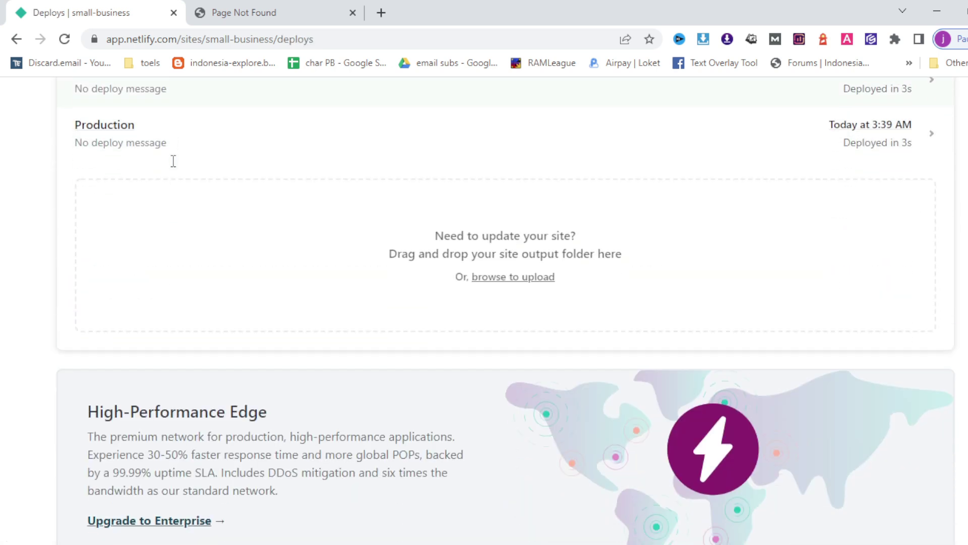
{"action": "left_click", "coordinate": [503, 278]}
{"action": "scroll", "coordinate": [204, 348], "scroll_direction": "down", "scroll_amount": 1}
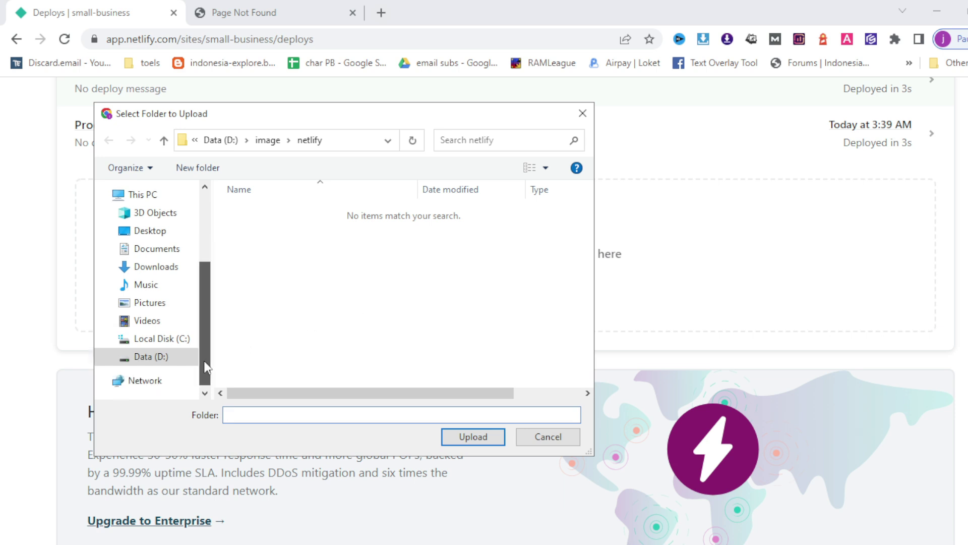
{"action": "left_click", "coordinate": [151, 356]}
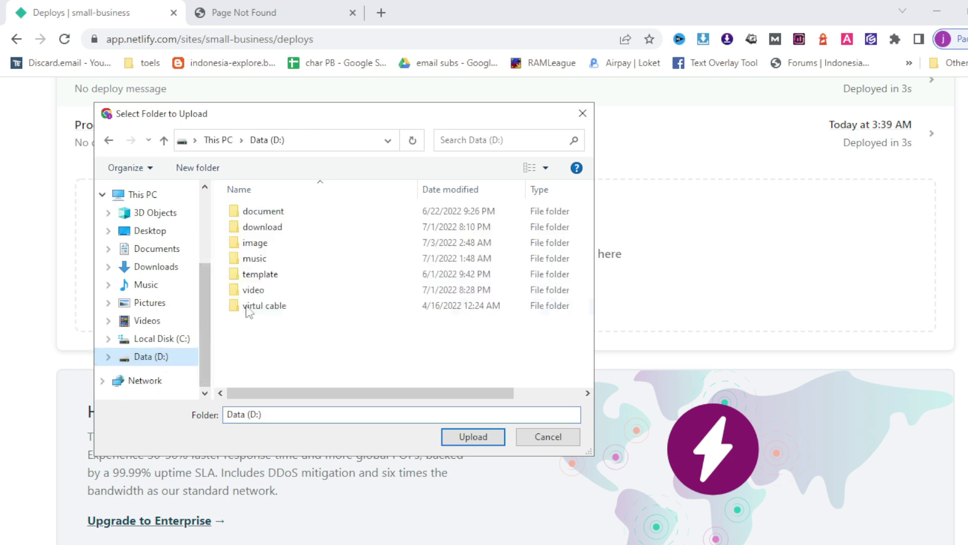
{"action": "double_click", "coordinate": [253, 242]}
{"action": "left_click", "coordinate": [255, 237]}
{"action": "left_click", "coordinate": [482, 437]}
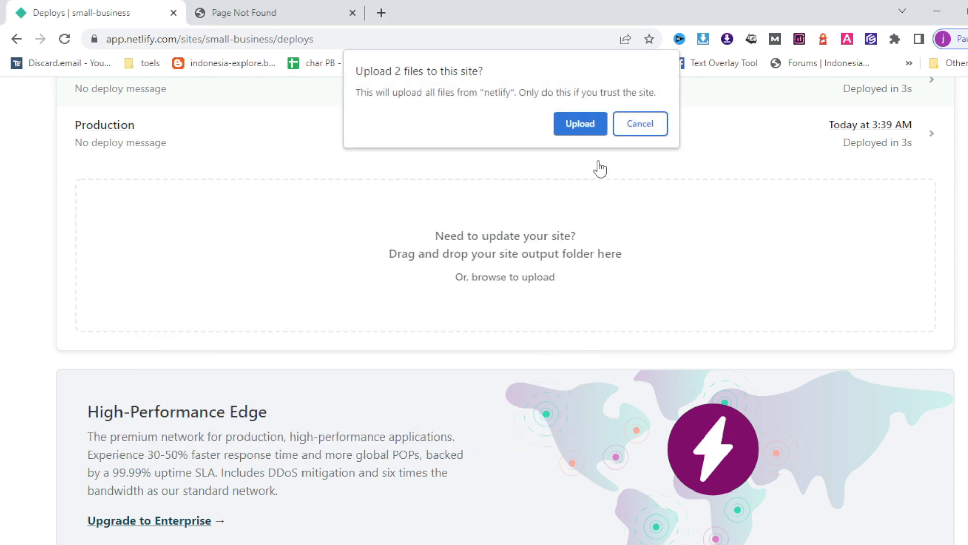
{"action": "left_click", "coordinate": [581, 130]}
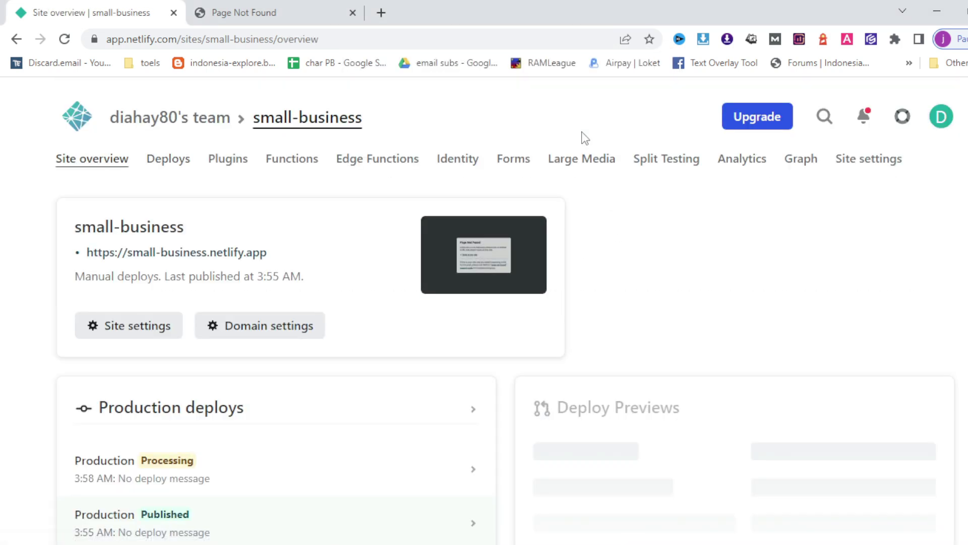
- Open the newest production deploy and examine its summary and deploy log
{"action": "scroll", "coordinate": [584, 137], "scroll_direction": "down", "scroll_amount": 5}
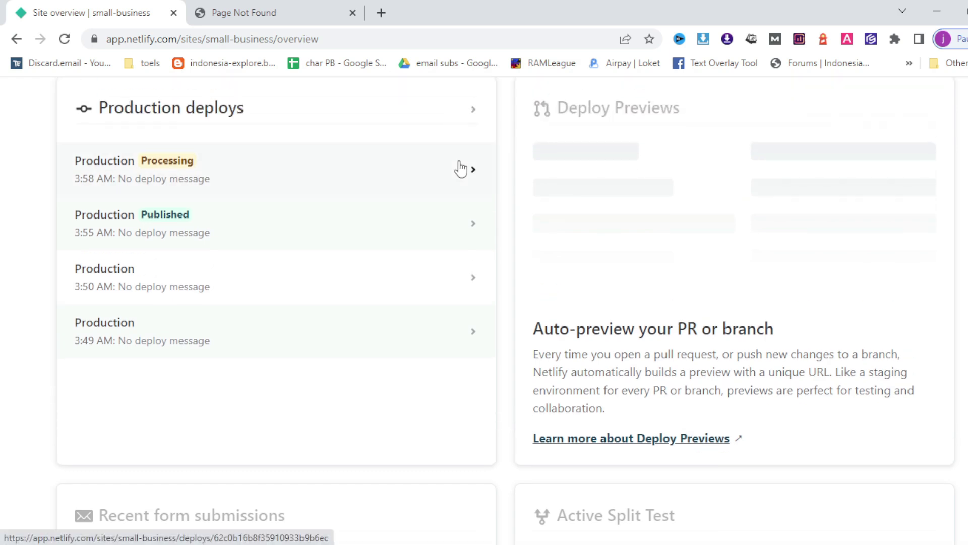
{"action": "left_click", "coordinate": [461, 171]}
{"action": "scroll", "coordinate": [461, 168], "scroll_direction": "down", "scroll_amount": 5}
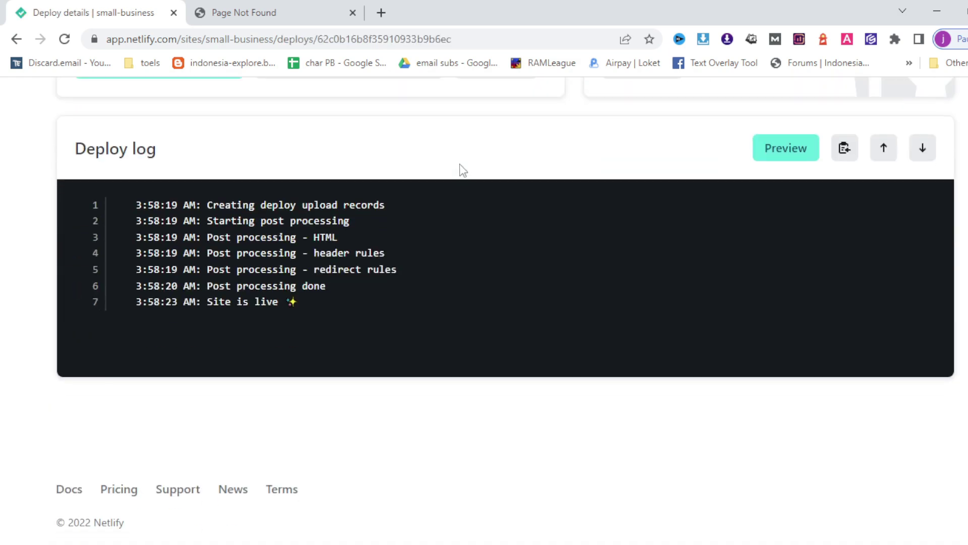
{"action": "scroll", "coordinate": [432, 270], "scroll_direction": "down", "scroll_amount": 4}
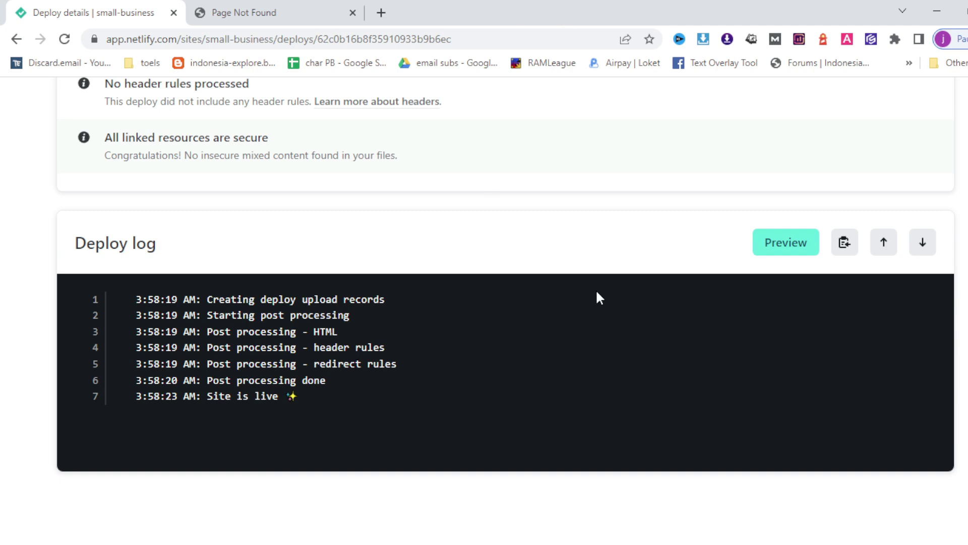
{"action": "scroll", "coordinate": [556, 322], "scroll_direction": "up", "scroll_amount": 7}
{"action": "scroll", "coordinate": [560, 327], "scroll_direction": "up", "scroll_amount": 2}
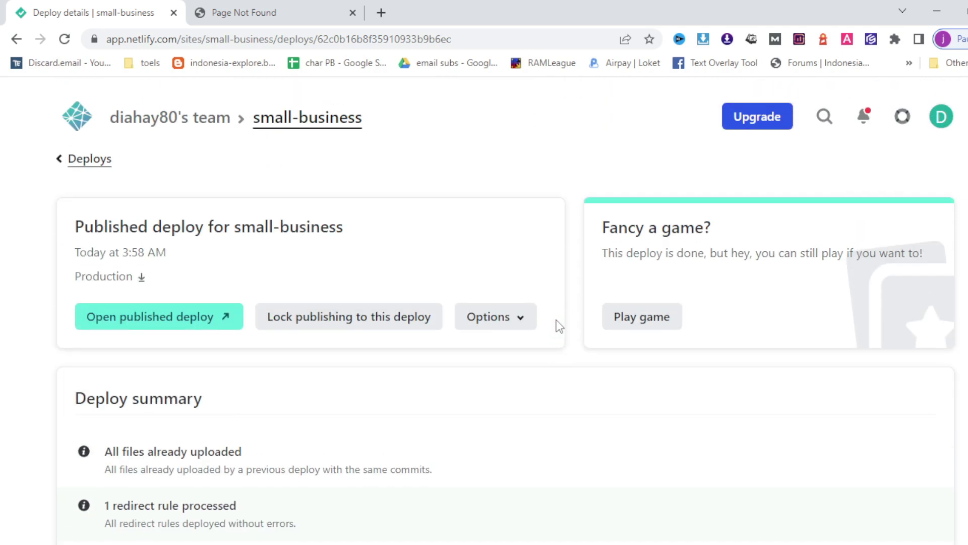
- Return to the site overview, refresh it, and open the live small-business.netlify.app site
{"action": "left_click", "coordinate": [66, 171]}
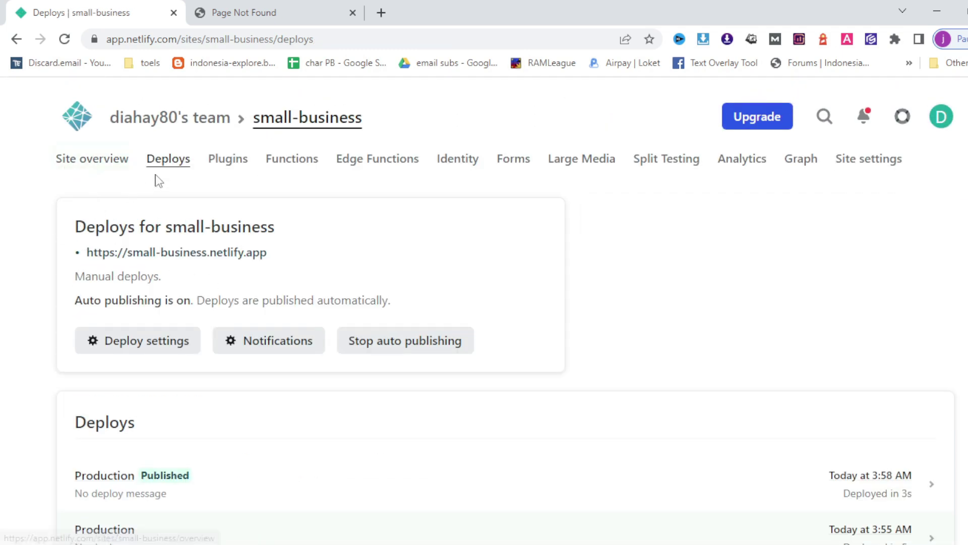
{"action": "left_click", "coordinate": [85, 162]}
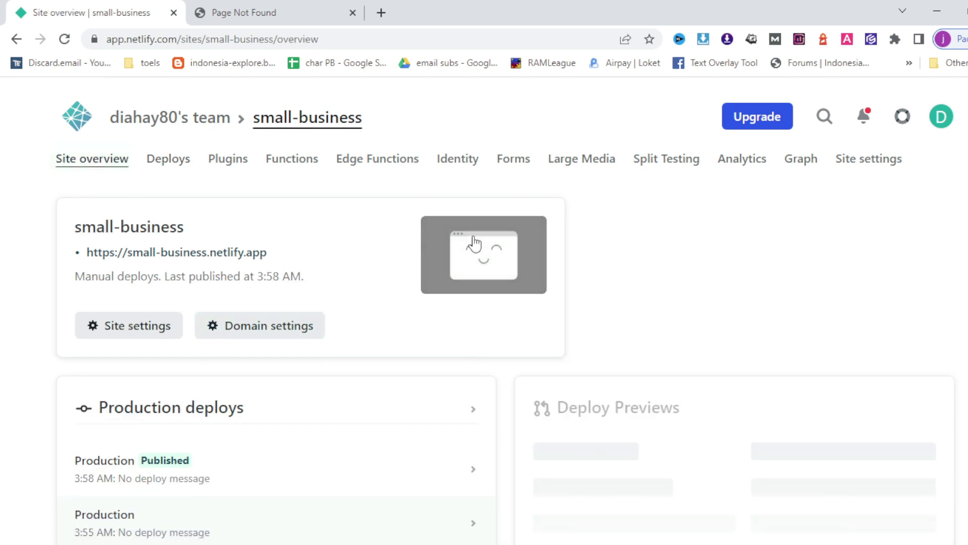
{"action": "left_click", "coordinate": [63, 39]}
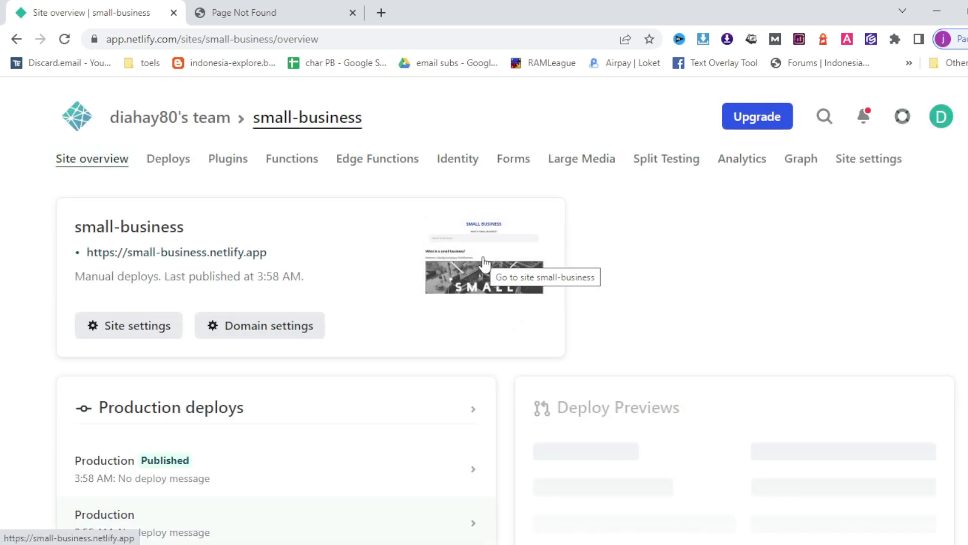
{"action": "left_click", "coordinate": [204, 260]}
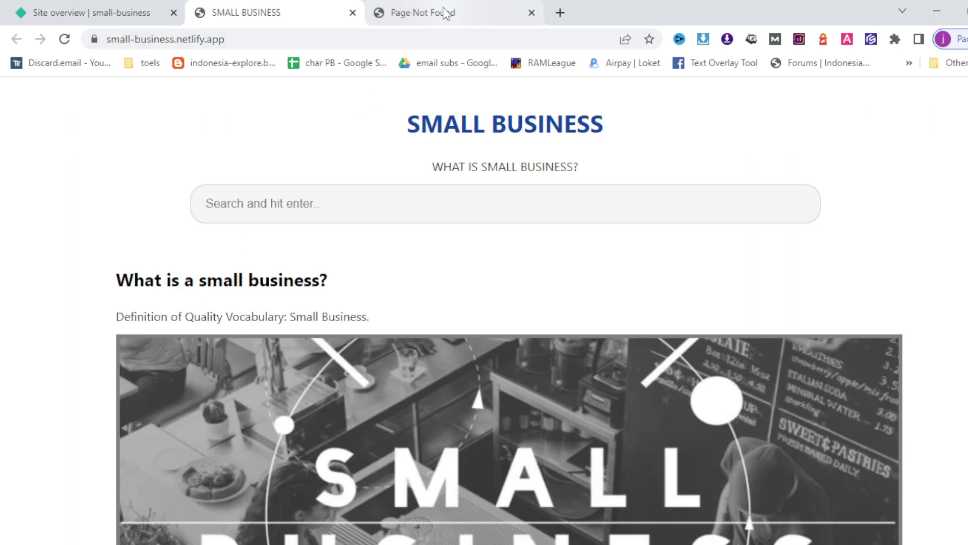
- Reload the older tab of the live site, close it, and review the published page's content in the remaining tab
{"action": "left_click", "coordinate": [446, 13]}
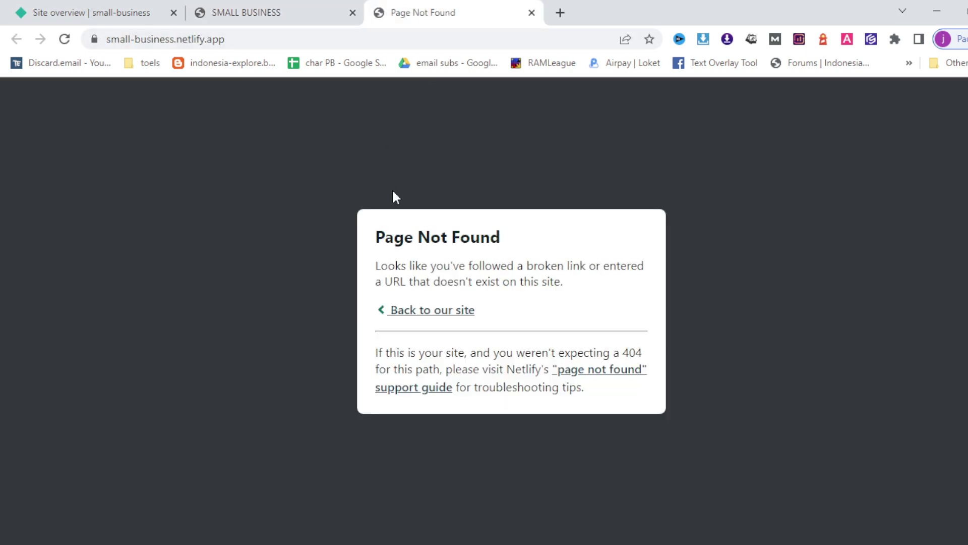
{"action": "left_click", "coordinate": [64, 40]}
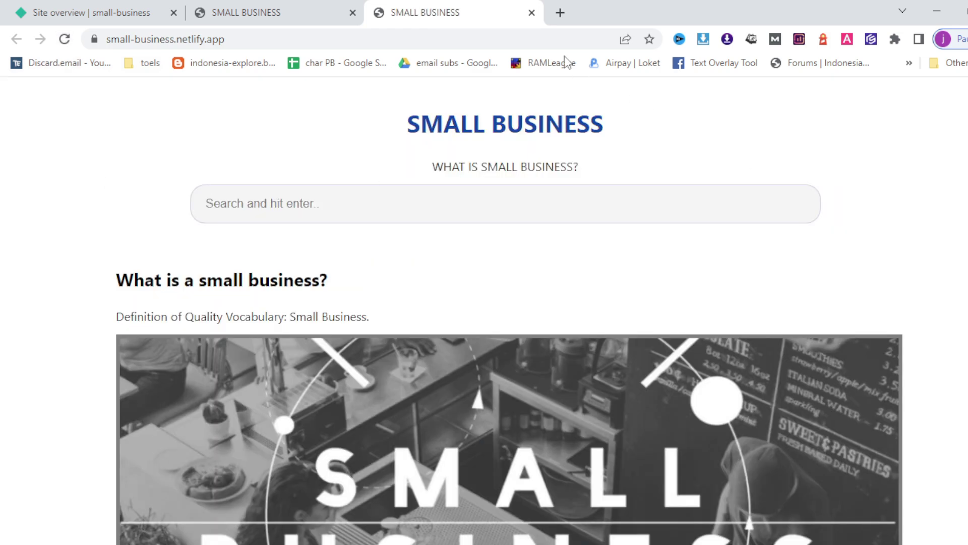
{"action": "left_click", "coordinate": [531, 12]}
{"action": "scroll", "coordinate": [519, 152], "scroll_direction": "down", "scroll_amount": 8}
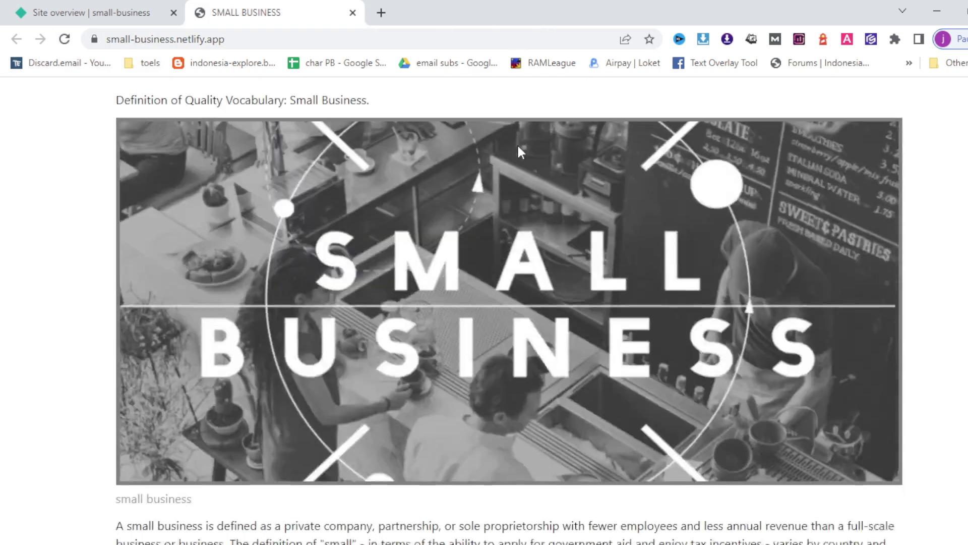
{"action": "scroll", "coordinate": [519, 152], "scroll_direction": "down", "scroll_amount": 20}
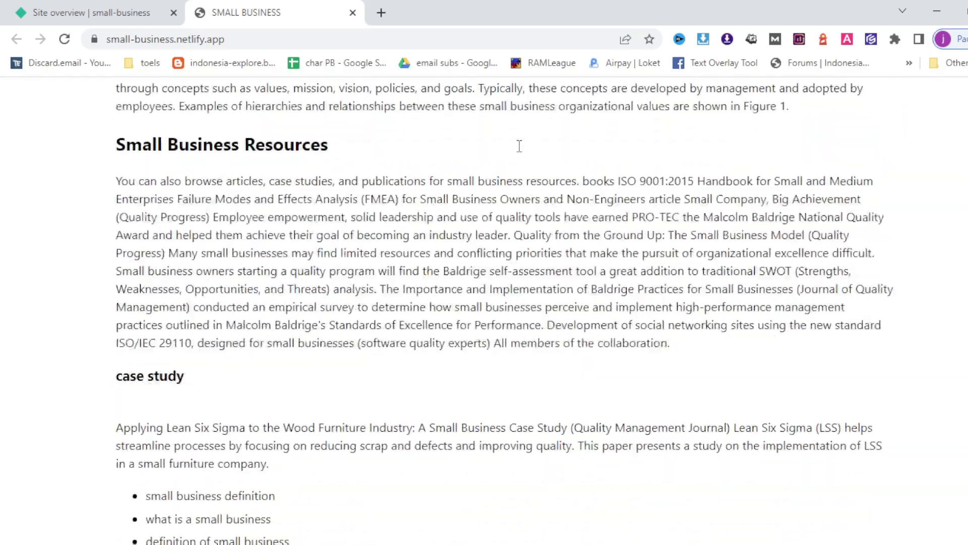
- Look through the keyword list and the three business topic cards on the live small-business page
{"action": "scroll", "coordinate": [521, 152], "scroll_direction": "down", "scroll_amount": 20}
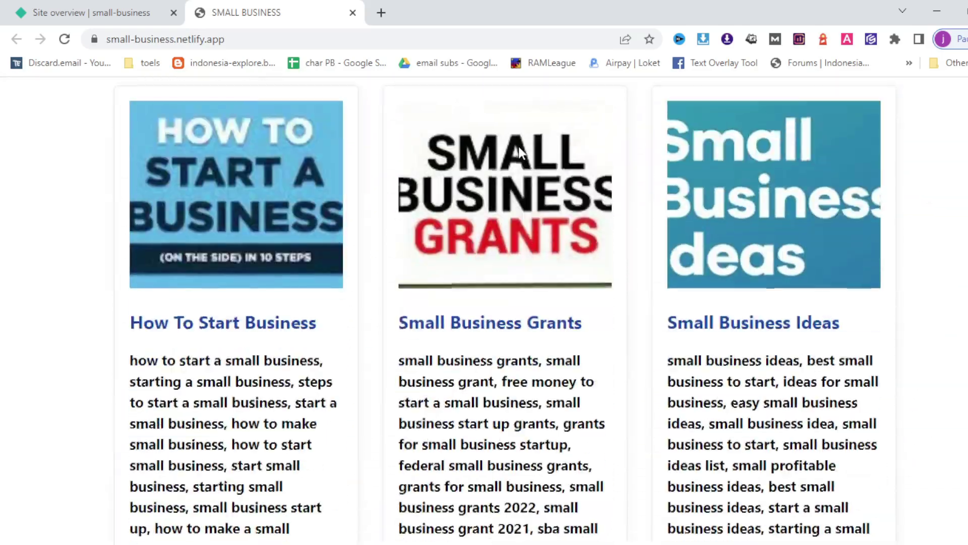
{"action": "scroll", "coordinate": [521, 152], "scroll_direction": "down", "scroll_amount": 6}
{"action": "scroll", "coordinate": [521, 152], "scroll_direction": "up", "scroll_amount": 12}
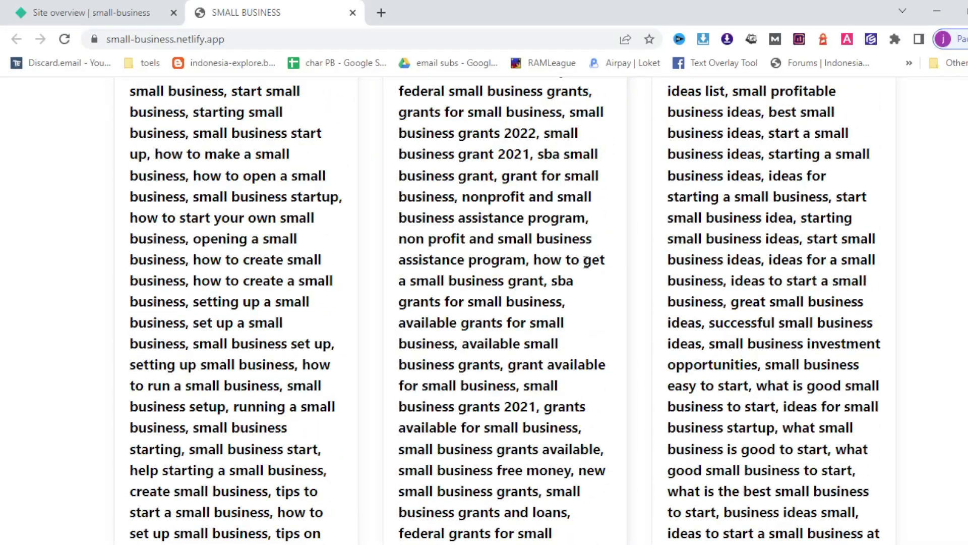
{"action": "scroll", "coordinate": [586, 261], "scroll_direction": "up", "scroll_amount": 15}
{"action": "scroll", "coordinate": [587, 261], "scroll_direction": "up", "scroll_amount": 12}
- Switch to Notepad++ and examine the index.html.html source from the footer links and redirect script up to the head section
{"action": "key", "text": "alt+Tab"}
{"action": "scroll", "coordinate": [642, 218], "scroll_direction": "down", "scroll_amount": 10}
{"action": "scroll", "coordinate": [642, 218], "scroll_direction": "down", "scroll_amount": 12}
{"action": "scroll", "coordinate": [641, 219], "scroll_direction": "down", "scroll_amount": 12}
{"action": "scroll", "coordinate": [642, 218], "scroll_direction": "down", "scroll_amount": 1}
{"action": "scroll", "coordinate": [642, 219], "scroll_direction": "up", "scroll_amount": 4}
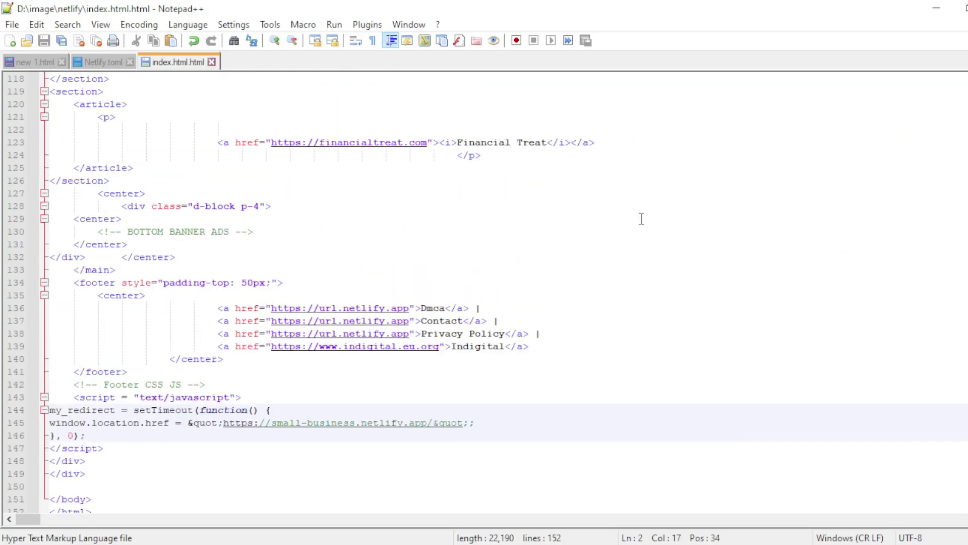
{"action": "scroll", "coordinate": [642, 219], "scroll_direction": "up", "scroll_amount": 9}
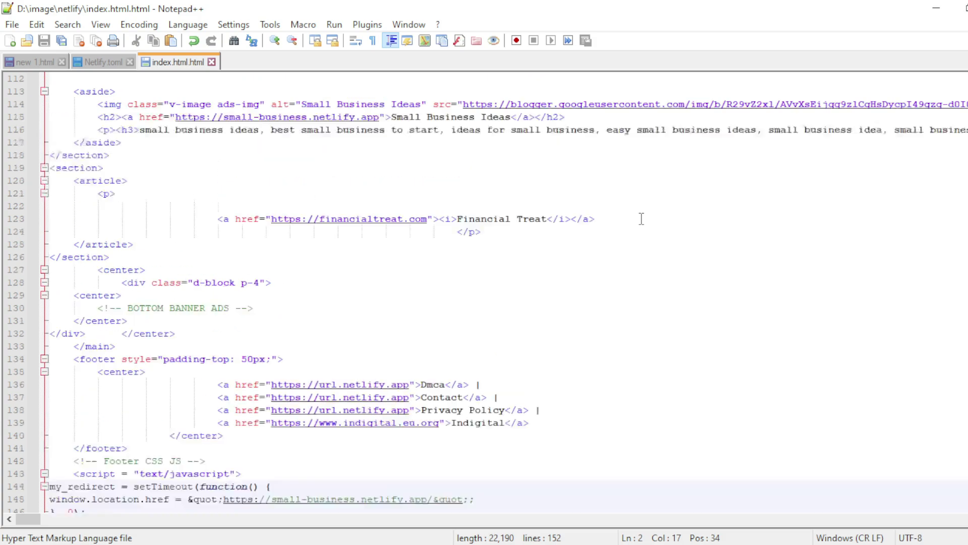
{"action": "scroll", "coordinate": [641, 219], "scroll_direction": "up", "scroll_amount": 7}
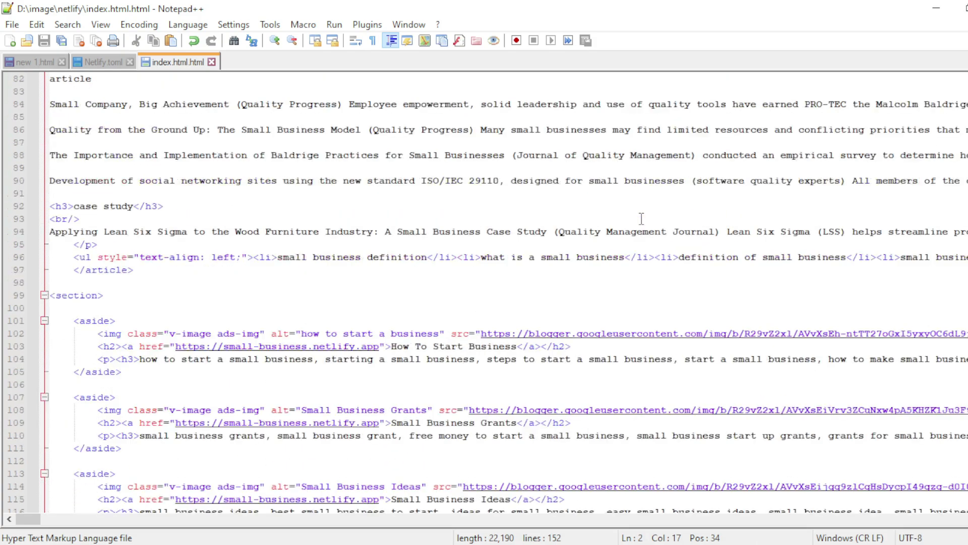
{"action": "scroll", "coordinate": [642, 219], "scroll_direction": "up", "scroll_amount": 20}
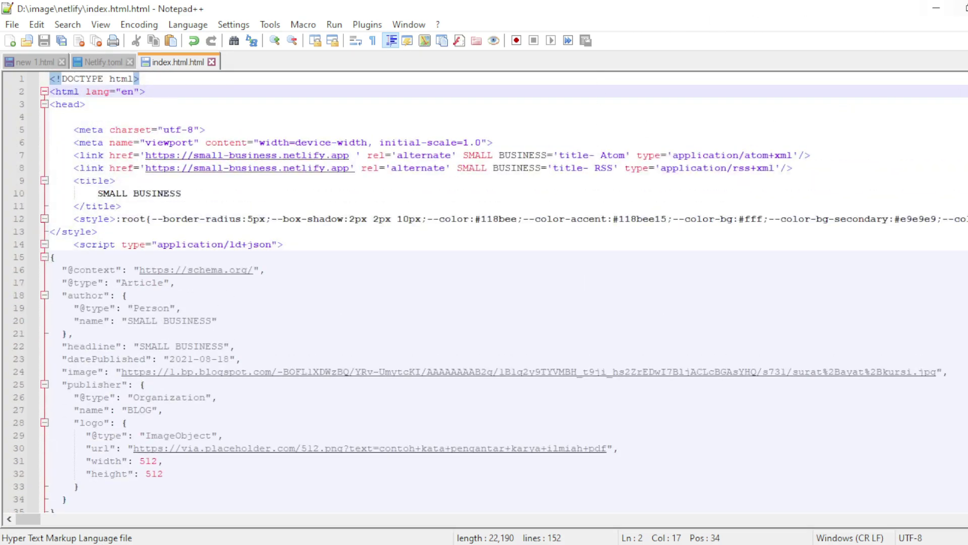
{"action": "left_click", "coordinate": [936, 8]}
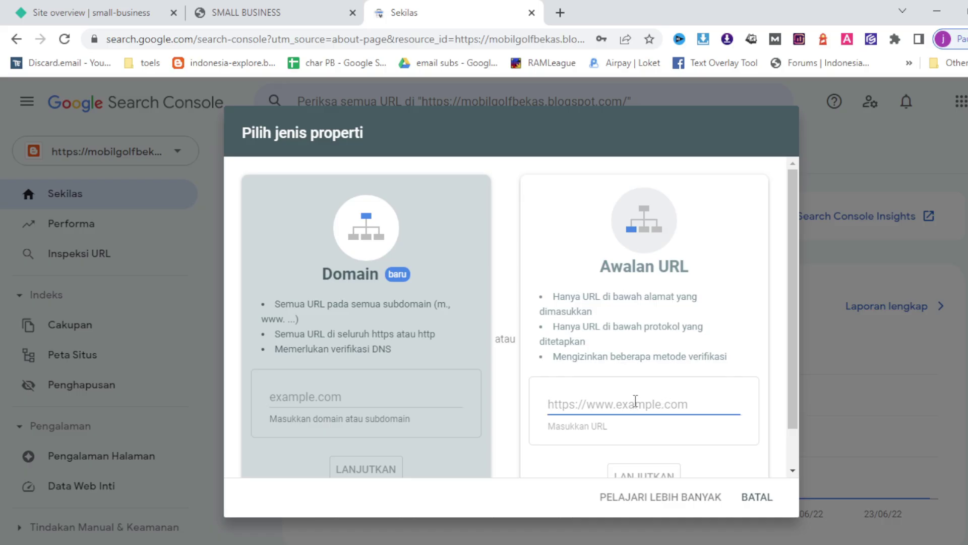
{"action": "right_click", "coordinate": [634, 403]}
{"action": "left_click", "coordinate": [679, 284]}
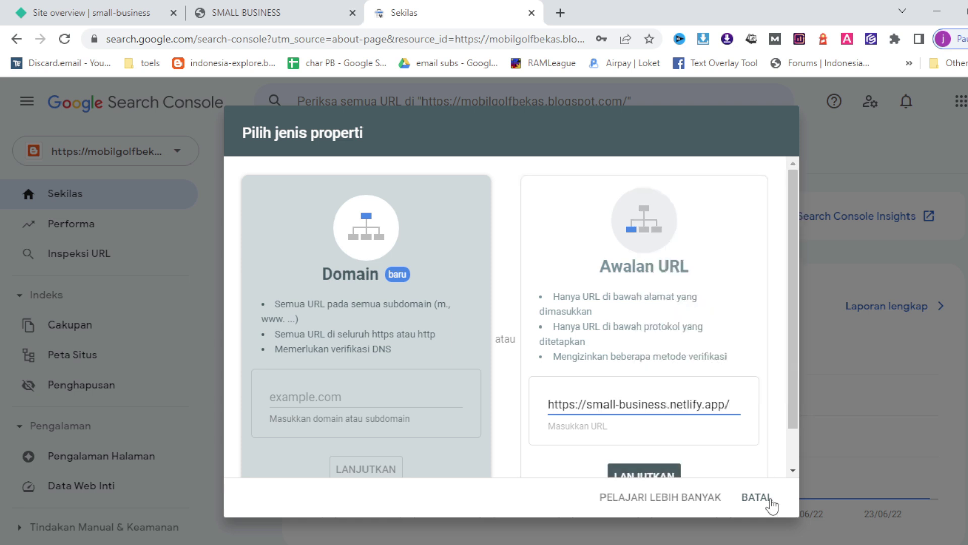
{"action": "scroll", "coordinate": [794, 448], "scroll_direction": "down", "scroll_amount": 1}
{"action": "left_click", "coordinate": [660, 450]}
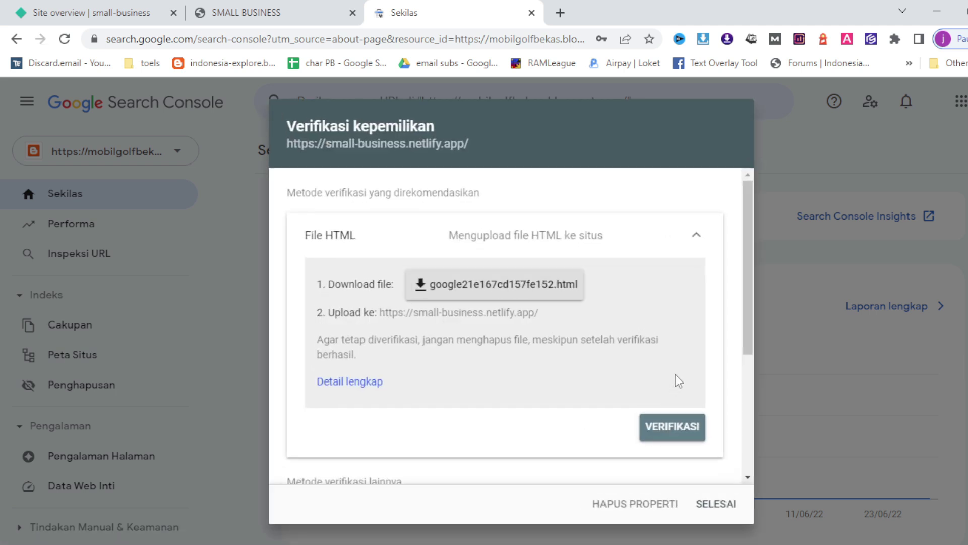
- Expand the HTML tag verification method and copy its google-site-verification meta tag
{"action": "scroll", "coordinate": [685, 392], "scroll_direction": "down", "scroll_amount": 3}
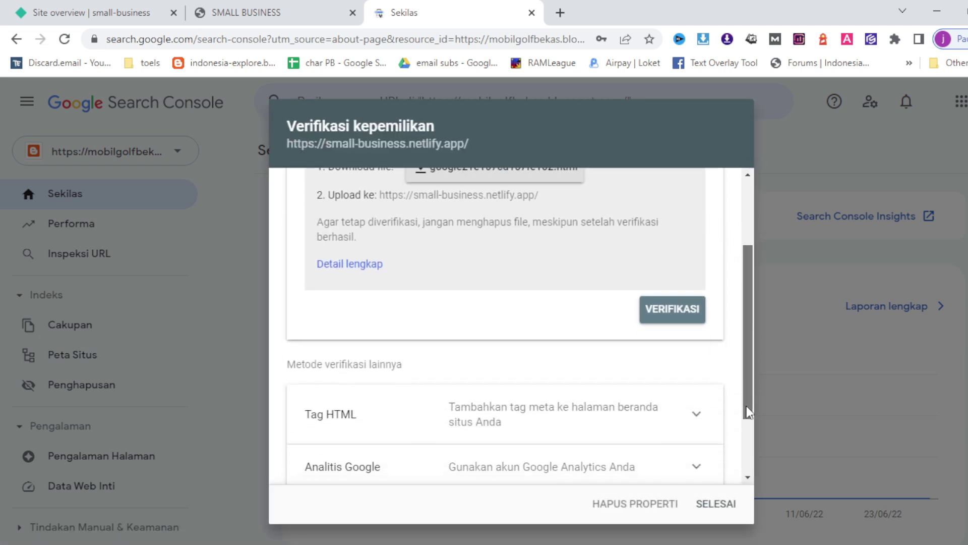
{"action": "left_click", "coordinate": [696, 385]}
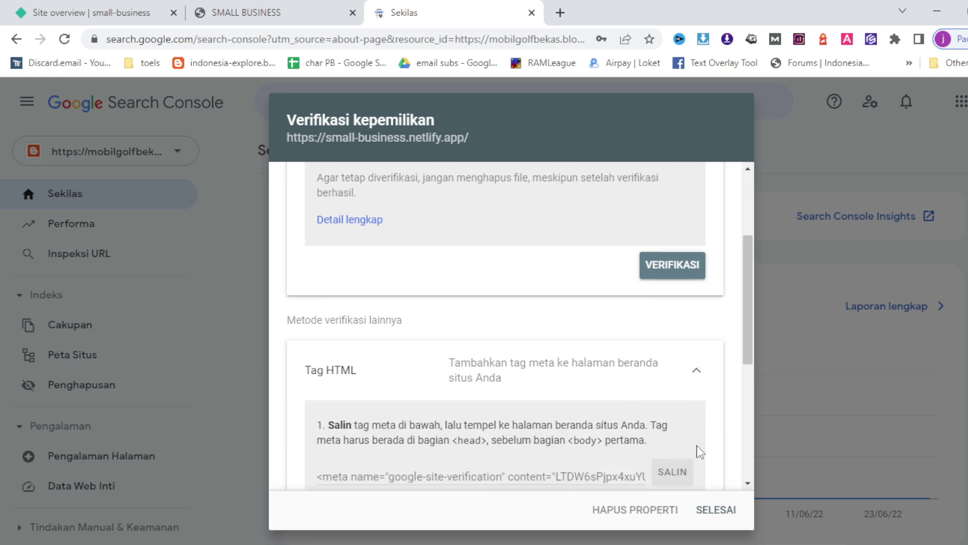
{"action": "left_click", "coordinate": [681, 479]}
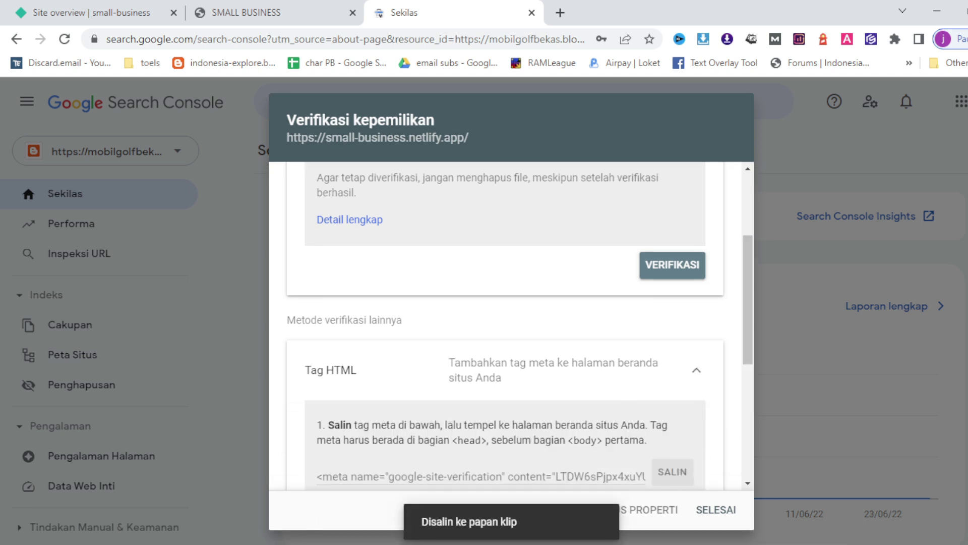
- Switch to Notepad++, paste the google-site-verification meta tag on the empty line under the head tag in index.html.html, and save the file
{"action": "key", "text": "alt+Tab"}
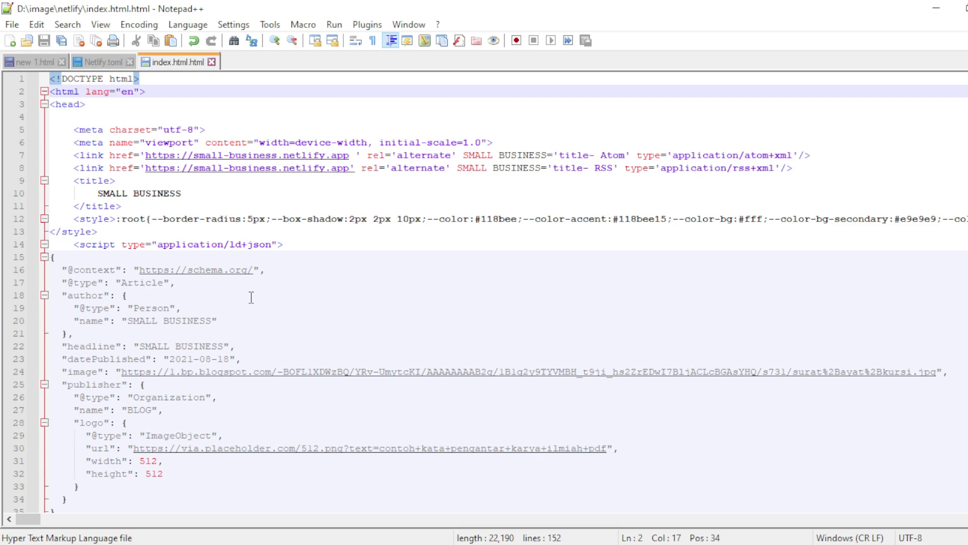
{"action": "left_click", "coordinate": [77, 121]}
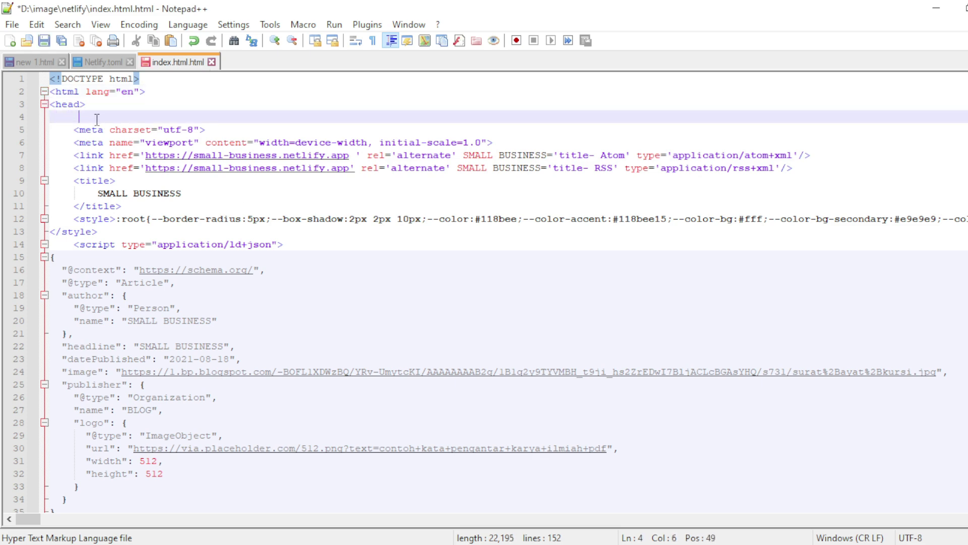
{"action": "type", "text": "<meta name=\"google-site-verification\" content=\"LTDW6sPjpx4xuYUWp5Cn-MVEGA17IvueZlVaJqz5hYg\" />"}
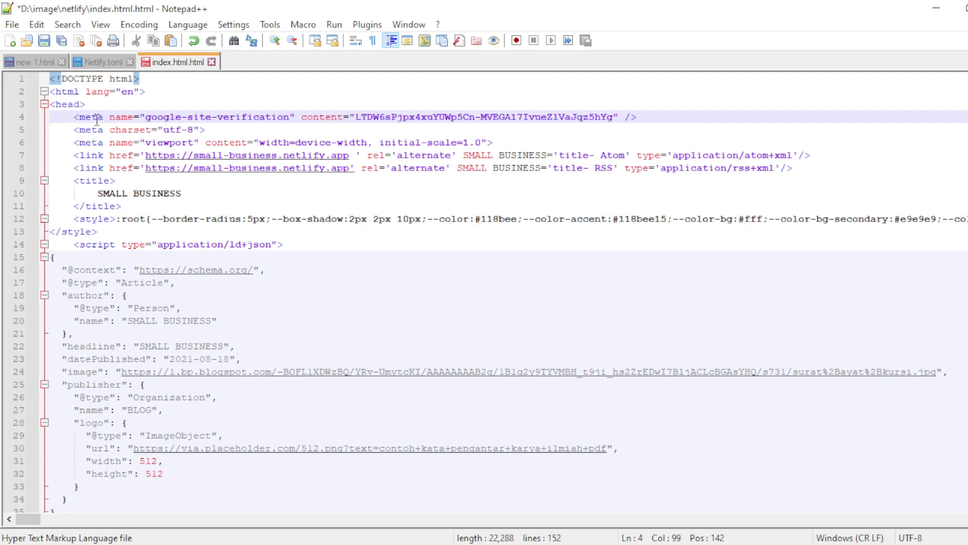
{"action": "left_click", "coordinate": [45, 41]}
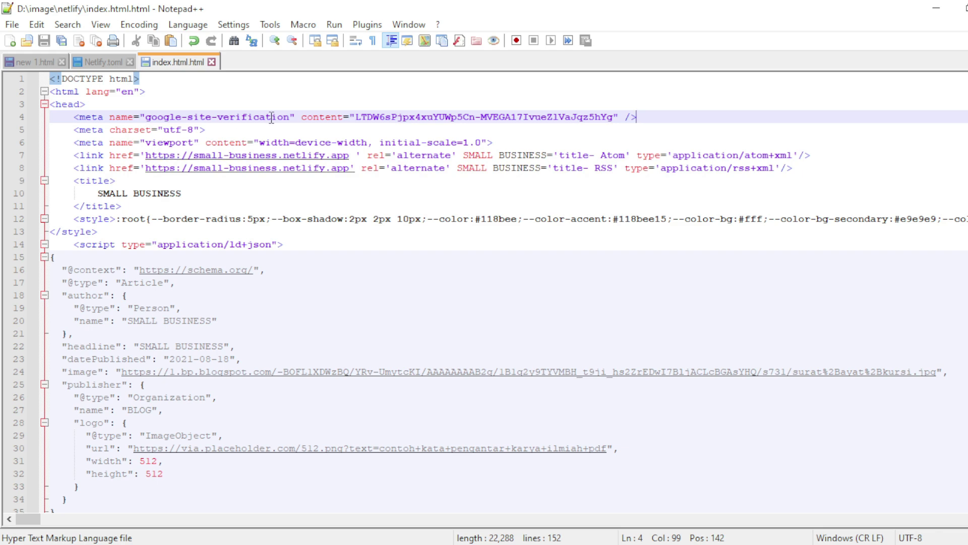
- Switch back to Netlify and upload the netlify folder from the image folder on drive D as another manual deploy of small-business
{"action": "left_click", "coordinate": [936, 8]}
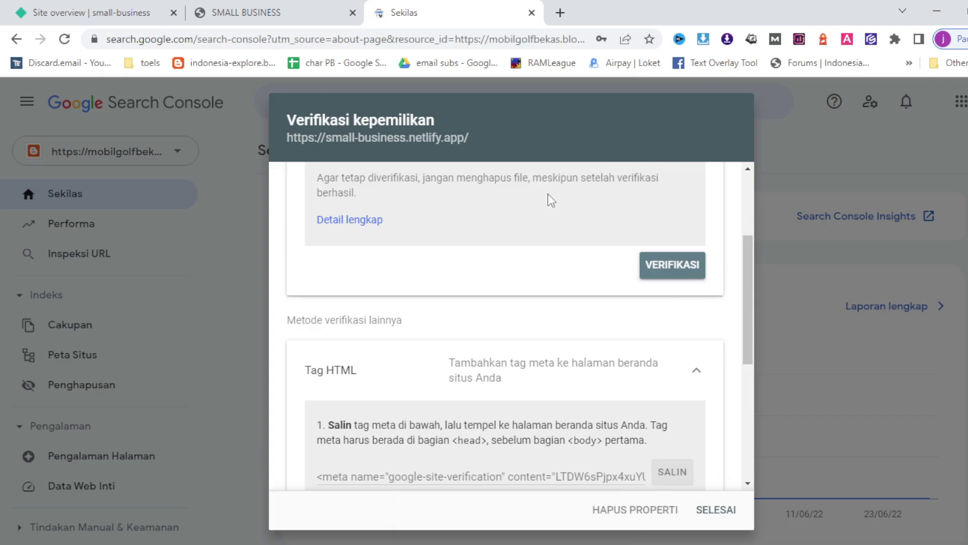
{"action": "left_click", "coordinate": [151, 15]}
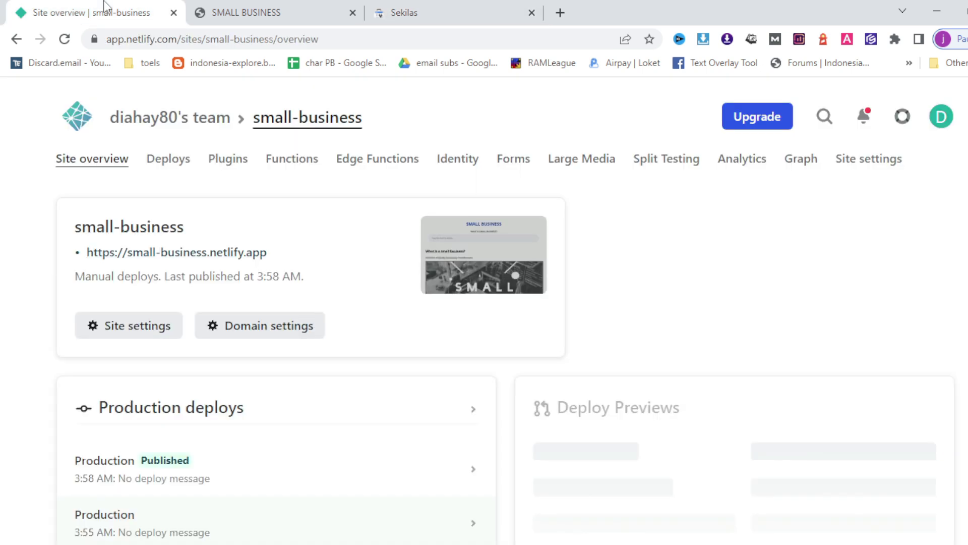
{"action": "left_click", "coordinate": [164, 161]}
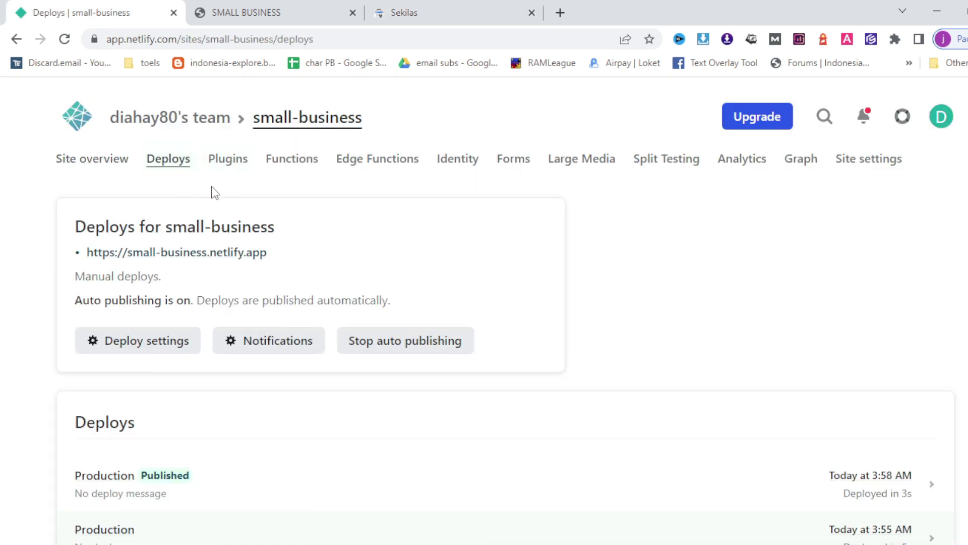
{"action": "scroll", "coordinate": [270, 244], "scroll_direction": "down", "scroll_amount": 15}
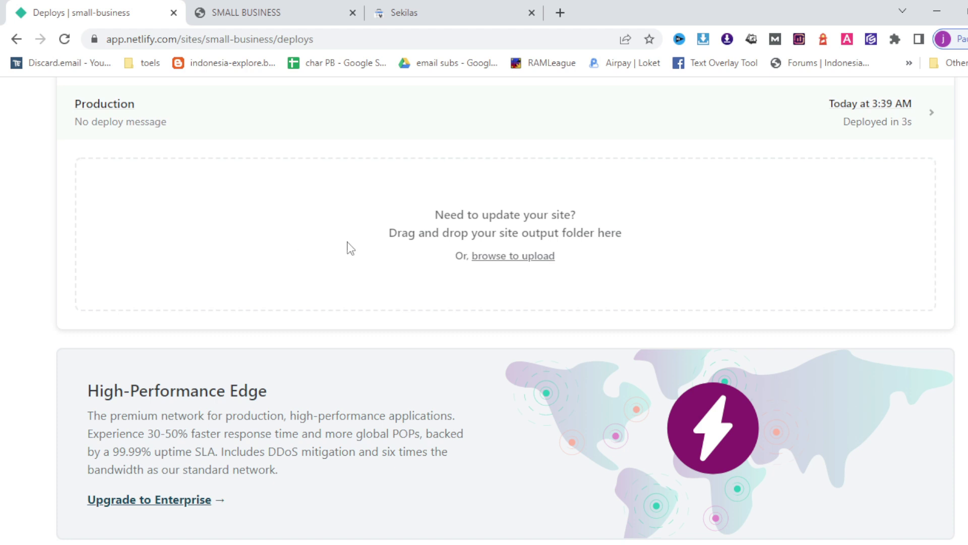
{"action": "left_click", "coordinate": [497, 255]}
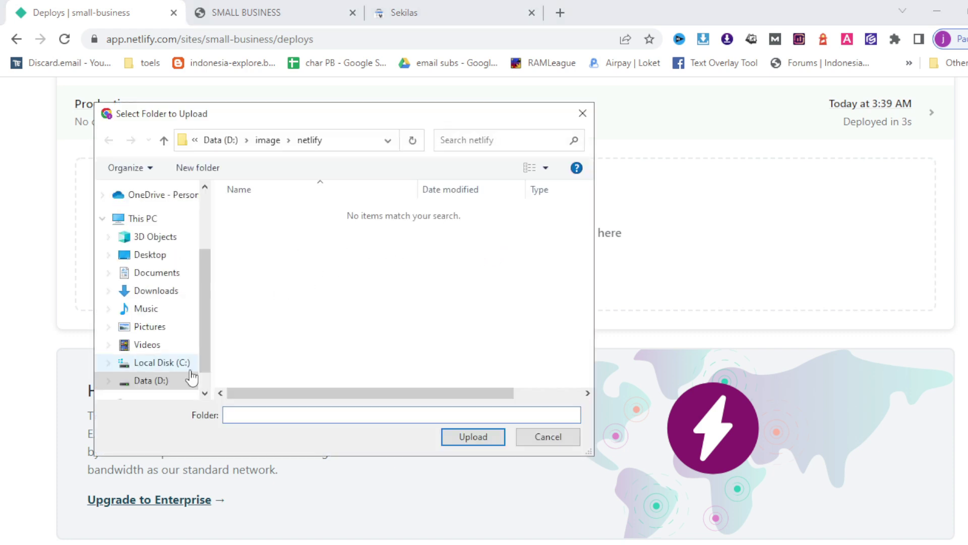
{"action": "left_click", "coordinate": [166, 382]}
{"action": "double_click", "coordinate": [259, 245]}
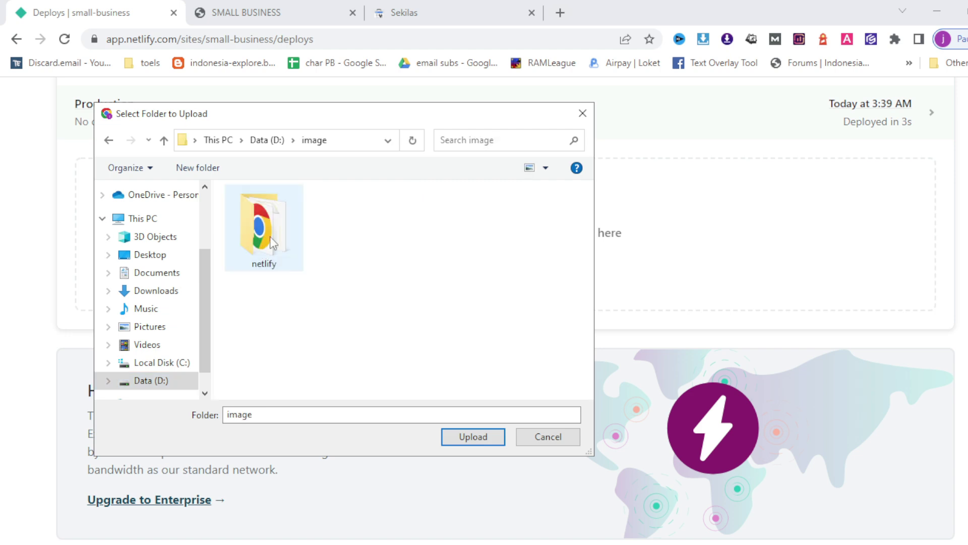
{"action": "left_click", "coordinate": [266, 248]}
{"action": "left_click", "coordinate": [474, 435]}
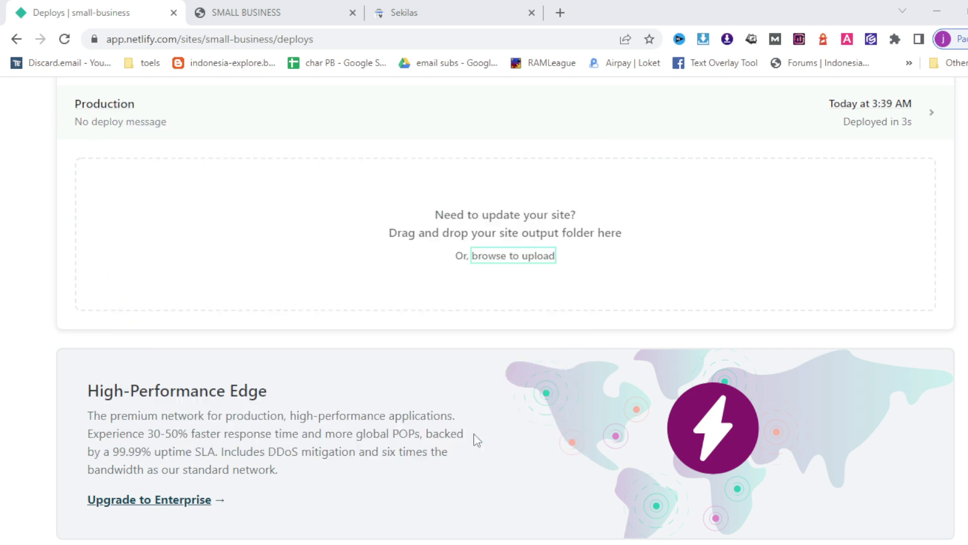
{"action": "left_click", "coordinate": [585, 125]}
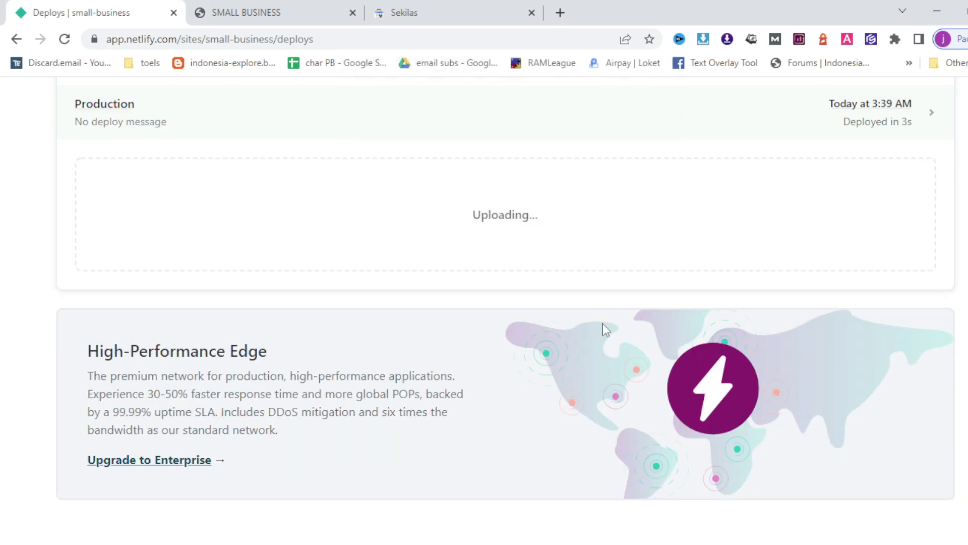
- Open the deploy that is uploading and examine its log and deploy summary
{"action": "scroll", "coordinate": [429, 351], "scroll_direction": "down", "scroll_amount": 3}
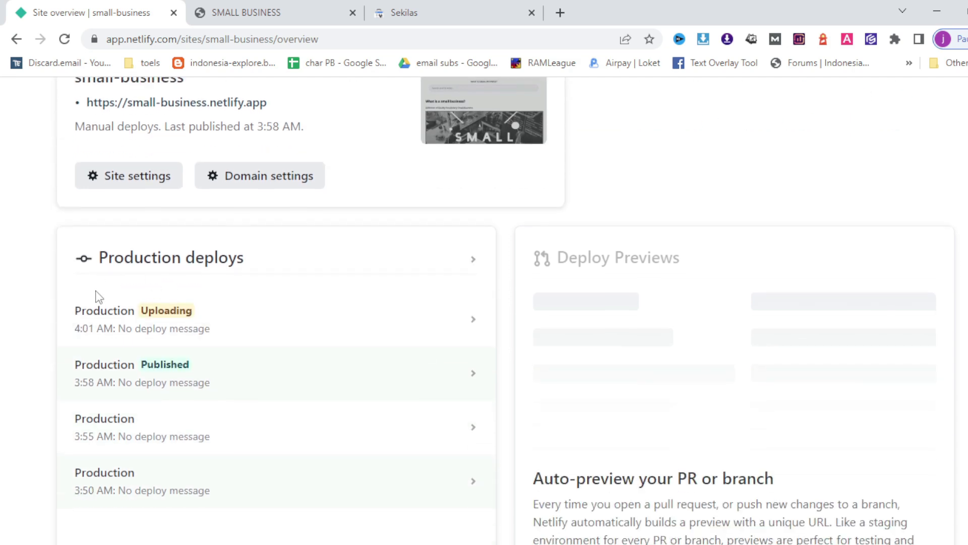
{"action": "left_click", "coordinate": [358, 325]}
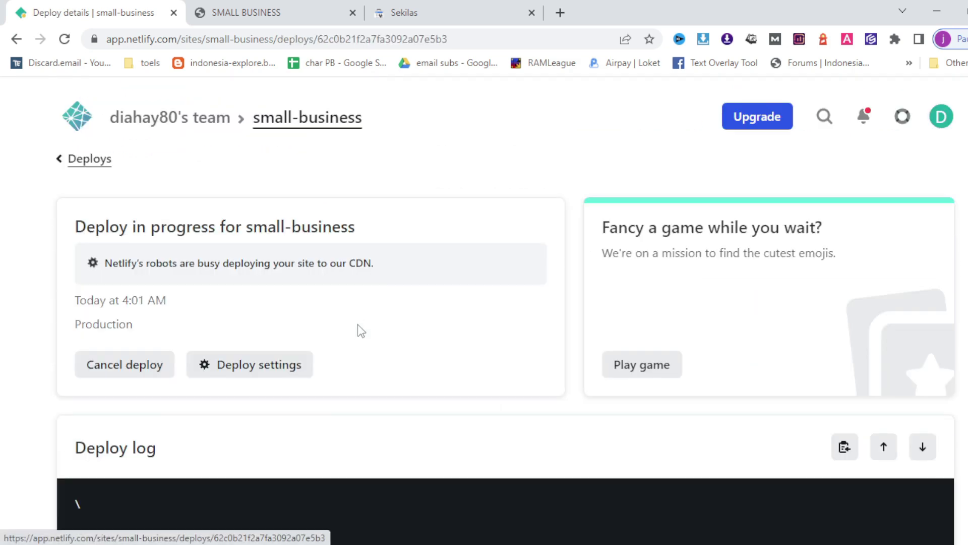
{"action": "scroll", "coordinate": [376, 364], "scroll_direction": "down", "scroll_amount": 3}
{"action": "scroll", "coordinate": [375, 361], "scroll_direction": "down", "scroll_amount": 2}
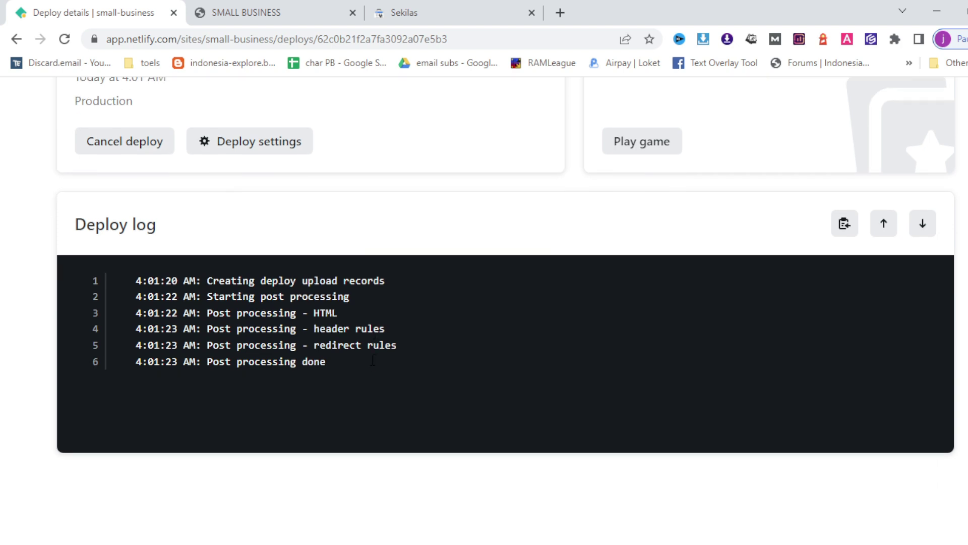
{"action": "scroll", "coordinate": [335, 366], "scroll_direction": "down", "scroll_amount": 1}
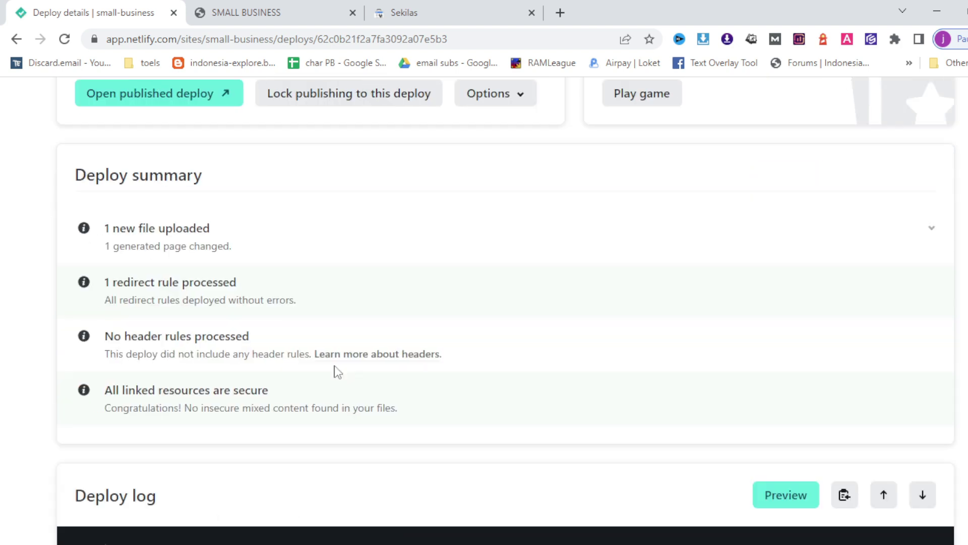
{"action": "scroll", "coordinate": [337, 372], "scroll_direction": "down", "scroll_amount": 4}
{"action": "scroll", "coordinate": [336, 368], "scroll_direction": "up", "scroll_amount": 8}
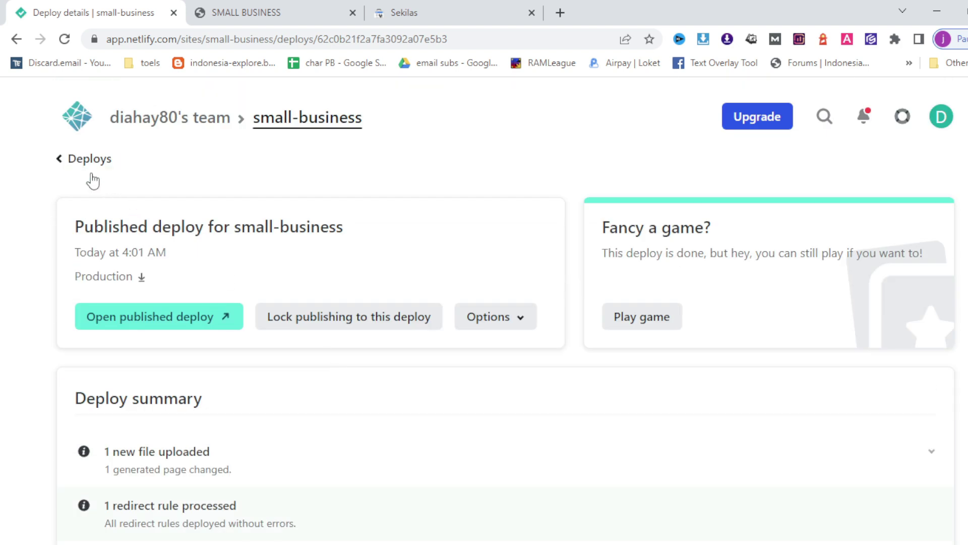
- Go back to the site overview, open the live small-business.netlify.app site in a new tab, and check the redeployed page
{"action": "left_click", "coordinate": [89, 163]}
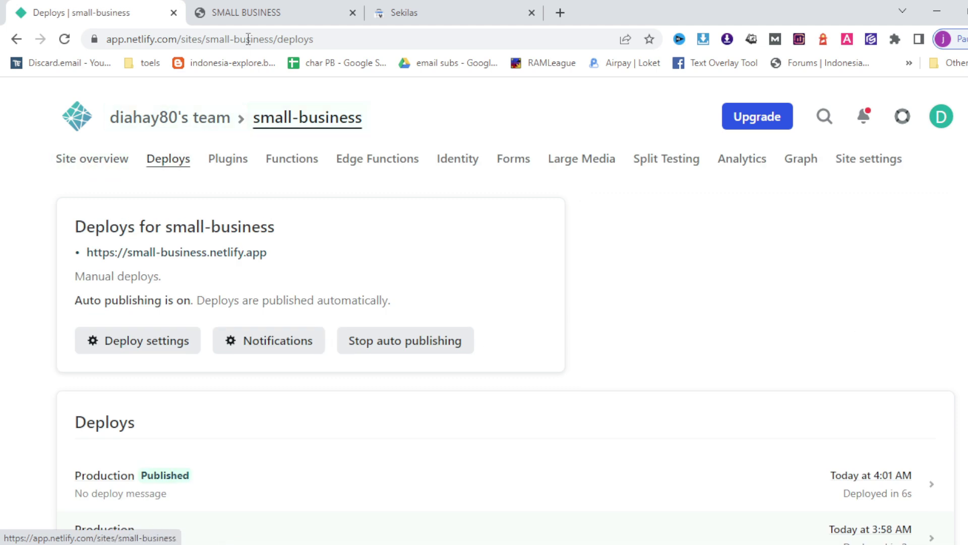
{"action": "left_click", "coordinate": [73, 162]}
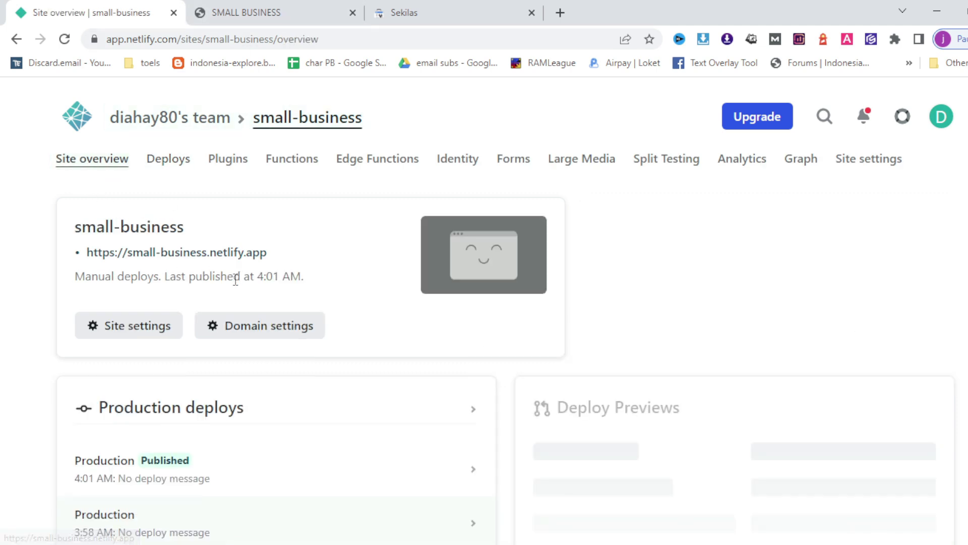
{"action": "left_click", "coordinate": [216, 253]}
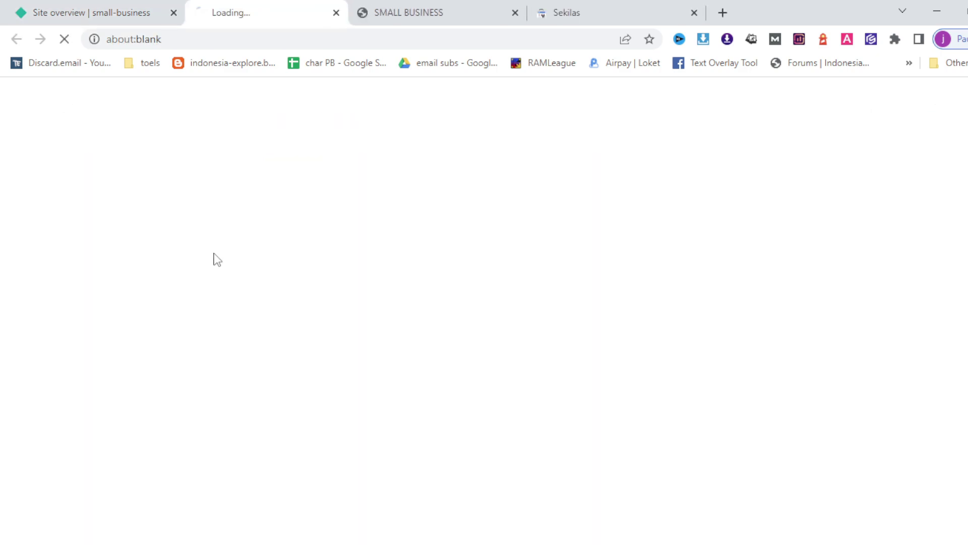
{"action": "scroll", "coordinate": [407, 275], "scroll_direction": "down", "scroll_amount": 15}
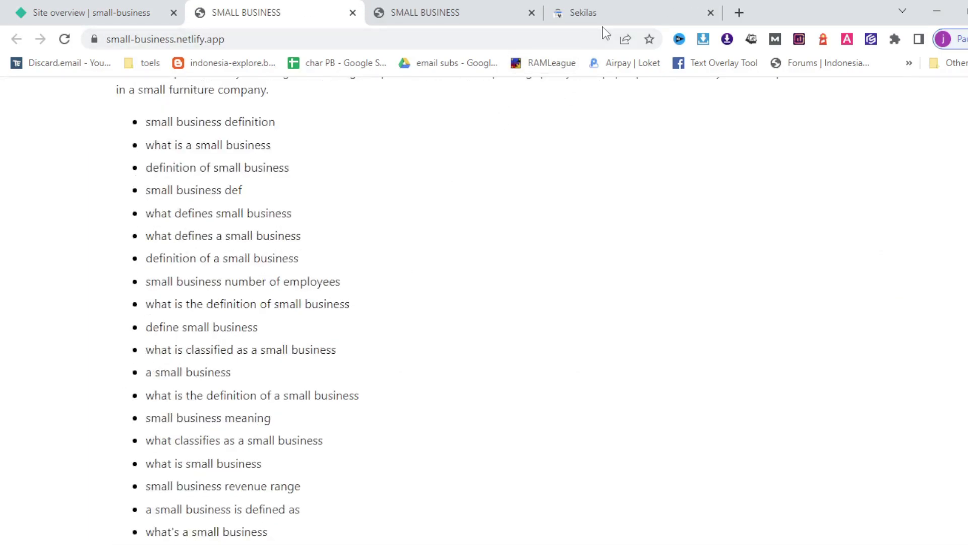
- Return to Search Console and verify ownership of small-business.netlify.app with the HTML tag method
{"action": "left_click", "coordinate": [611, 15]}
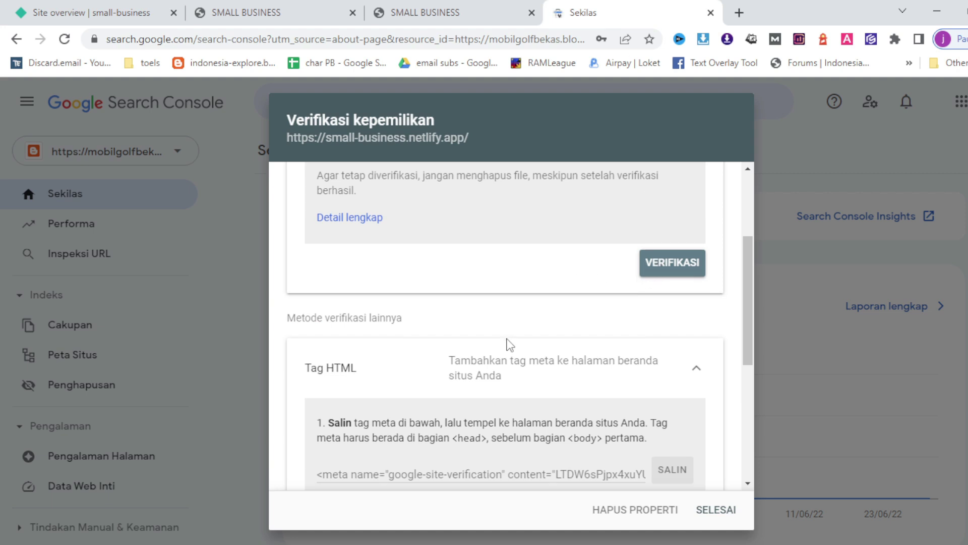
{"action": "scroll", "coordinate": [509, 344], "scroll_direction": "down", "scroll_amount": 3}
{"action": "left_click", "coordinate": [676, 457]}
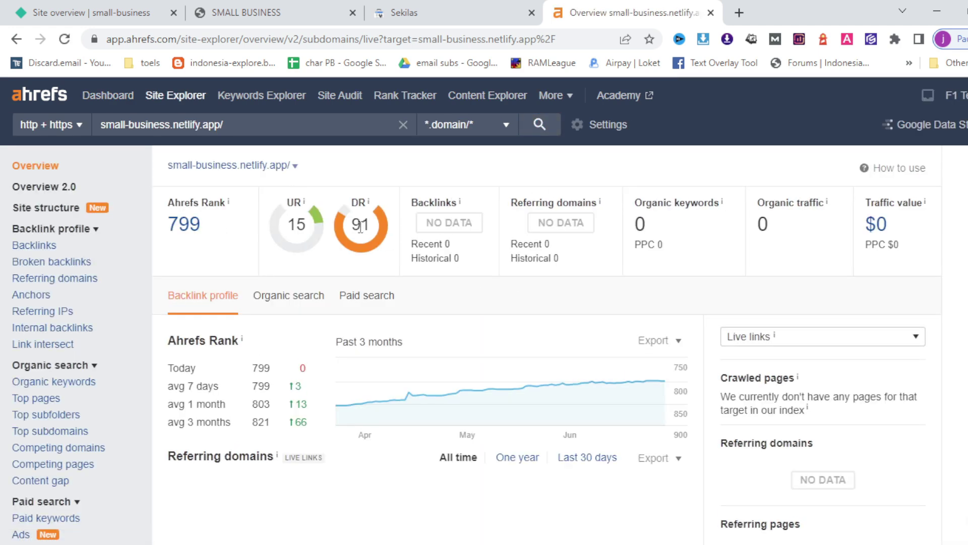
- Activate the MozBar extension from the live small-business page and log in to the Moz account
{"action": "left_click", "coordinate": [301, 7]}
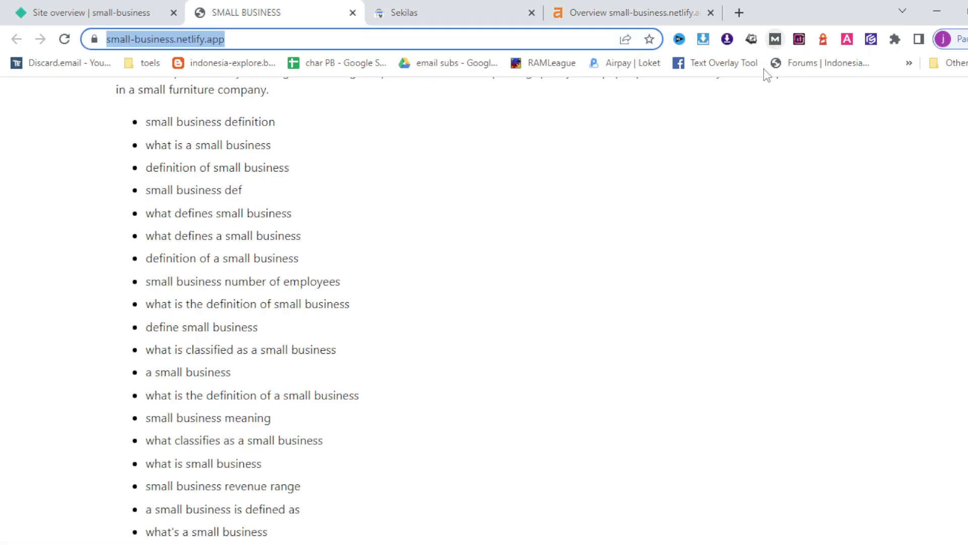
{"action": "left_click", "coordinate": [775, 40]}
{"action": "left_click", "coordinate": [817, 94]}
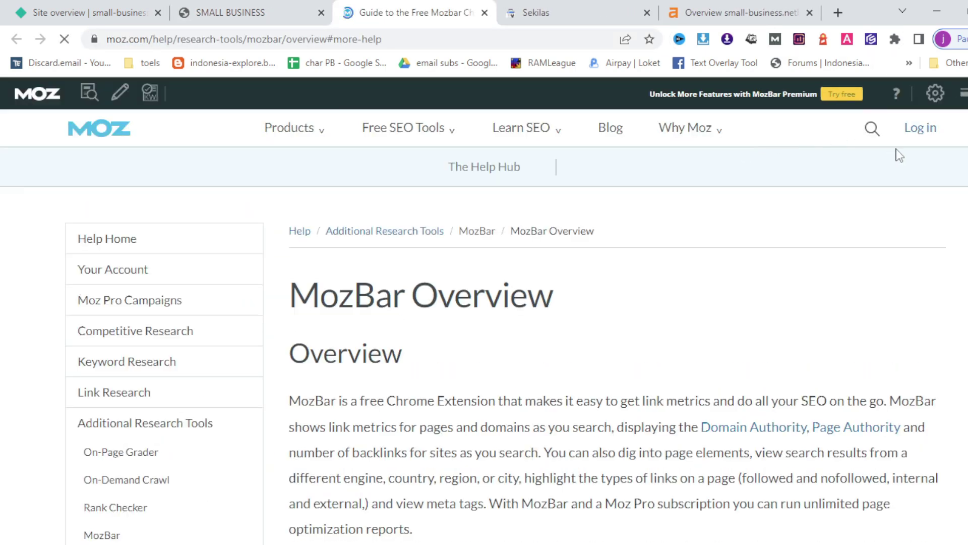
{"action": "left_click", "coordinate": [925, 132]}
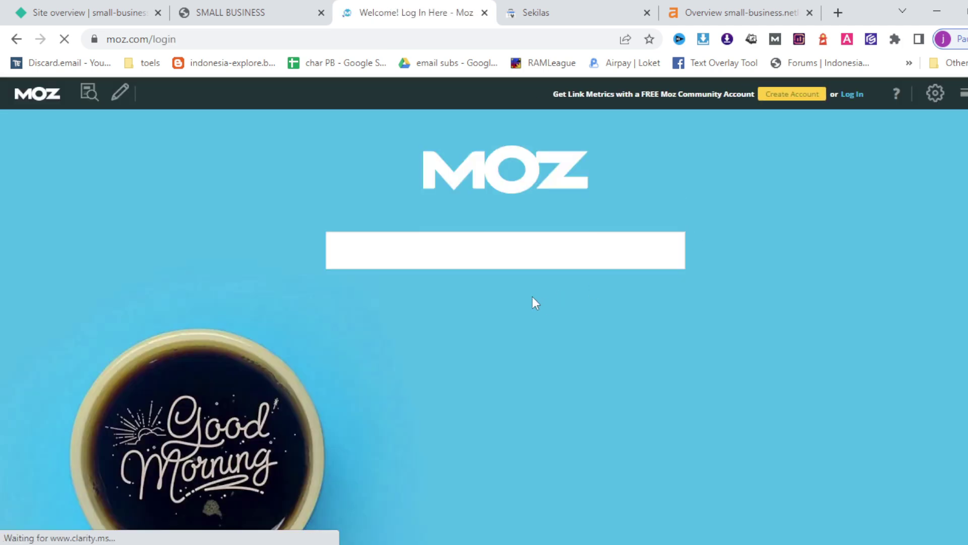
{"action": "left_click", "coordinate": [387, 511]}
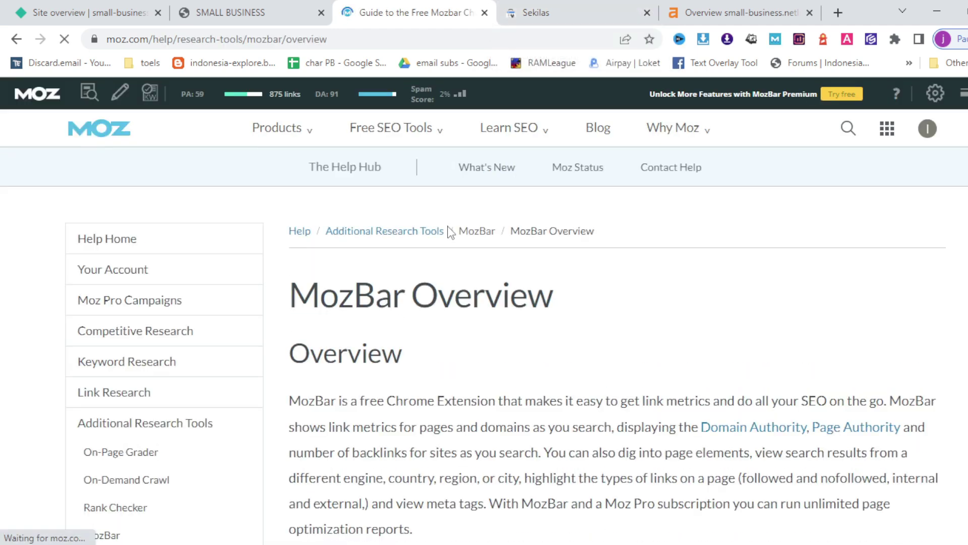
- Return to the live small-business page, check its MozBar authority metrics, and switch to index.html.html in Notepad++
{"action": "left_click", "coordinate": [275, 7]}
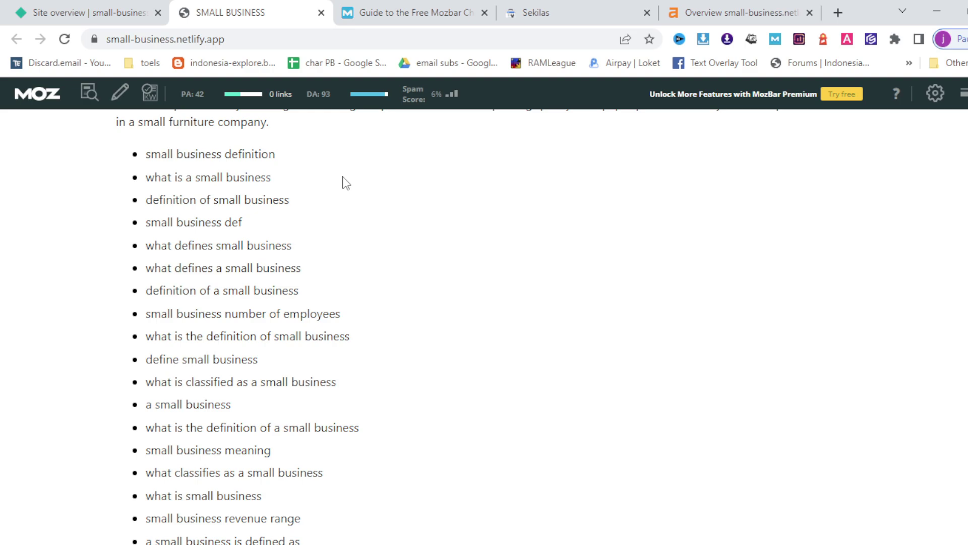
{"action": "scroll", "coordinate": [343, 184], "scroll_direction": "up", "scroll_amount": 12}
{"action": "key", "text": "alt+Tab"}
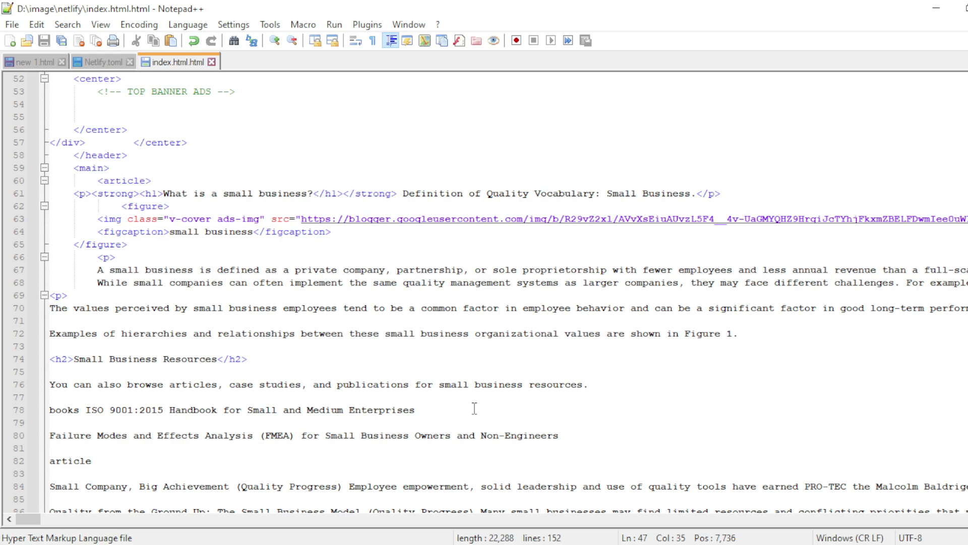